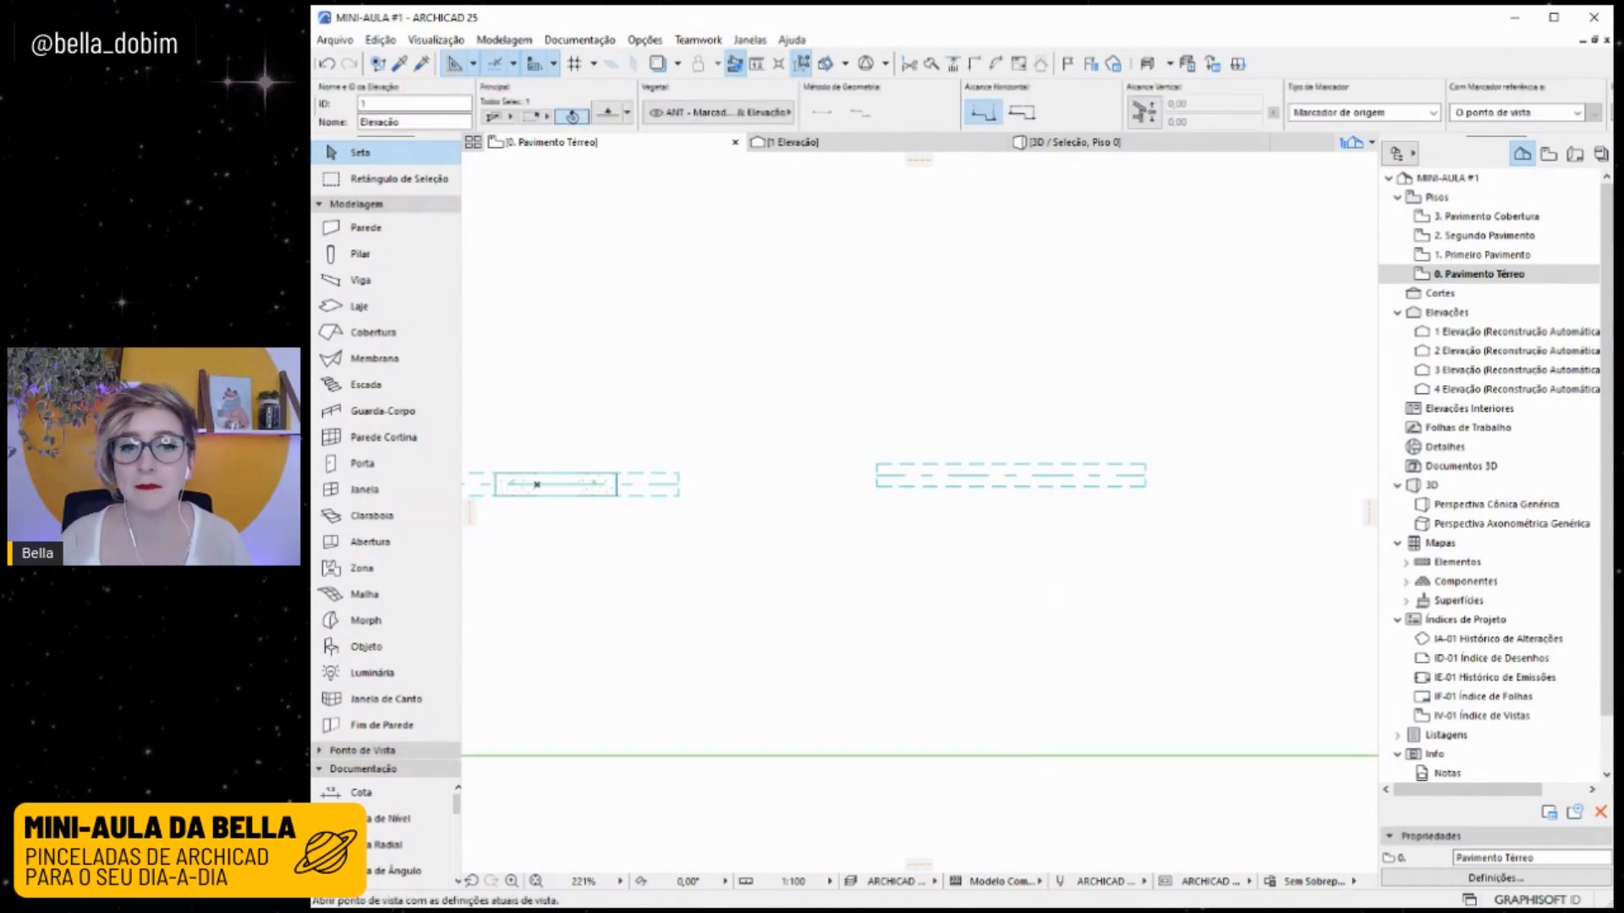
# Open the 1 Elevação elevation view at the inclined beam.
pyautogui.scroll(-4, 845, 511)
pyautogui.scroll(6, 1011, 549)
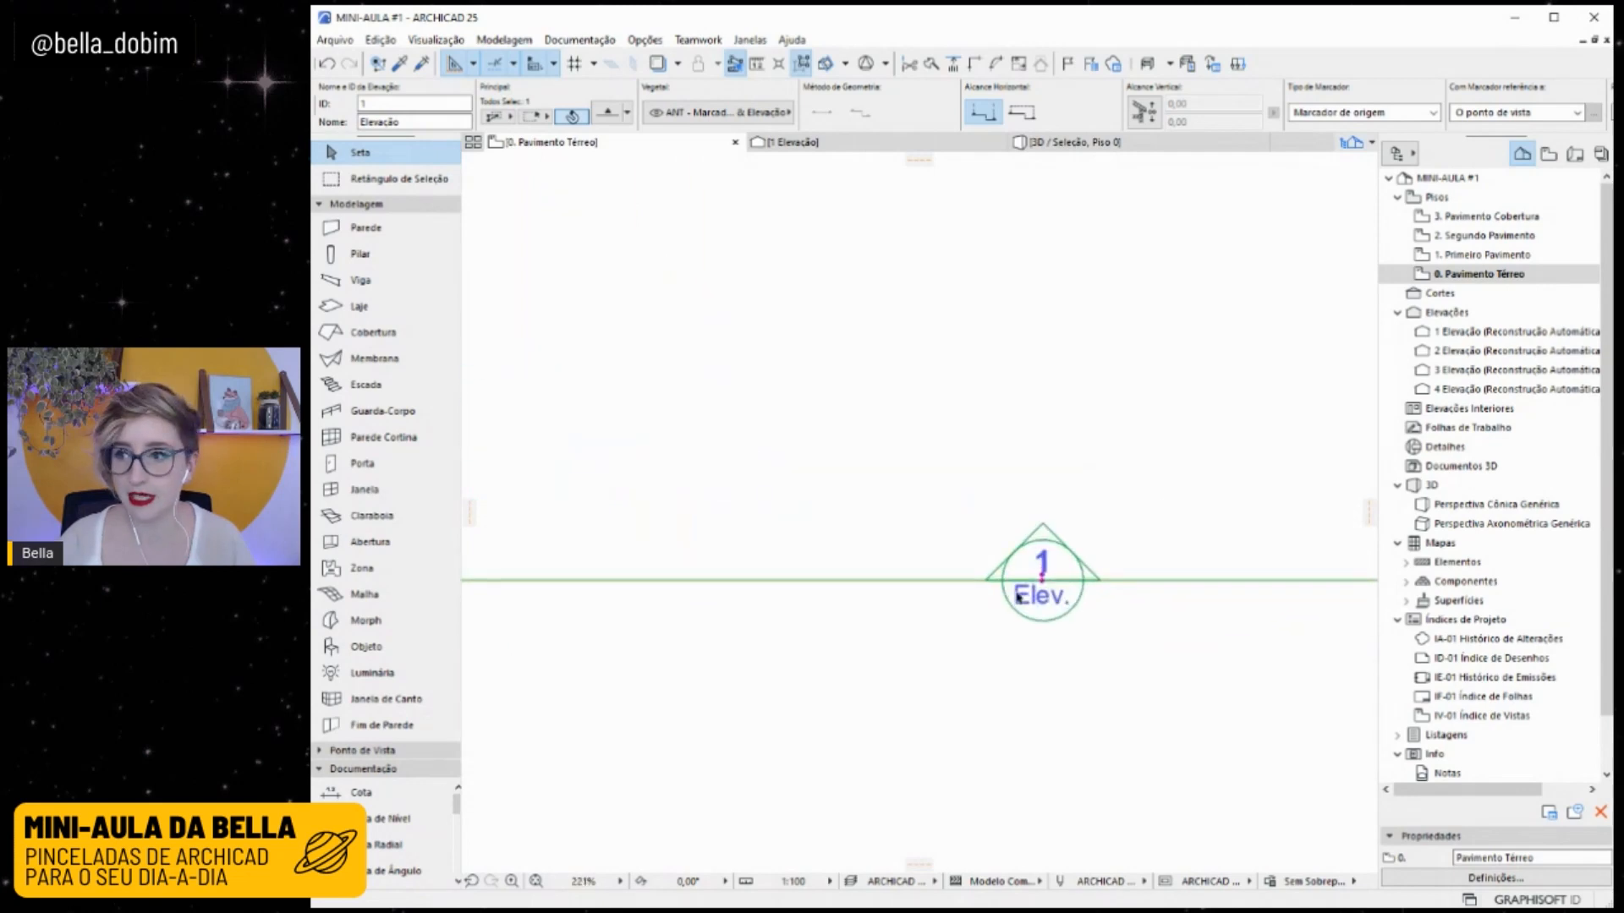
pyautogui.click(1079, 437)
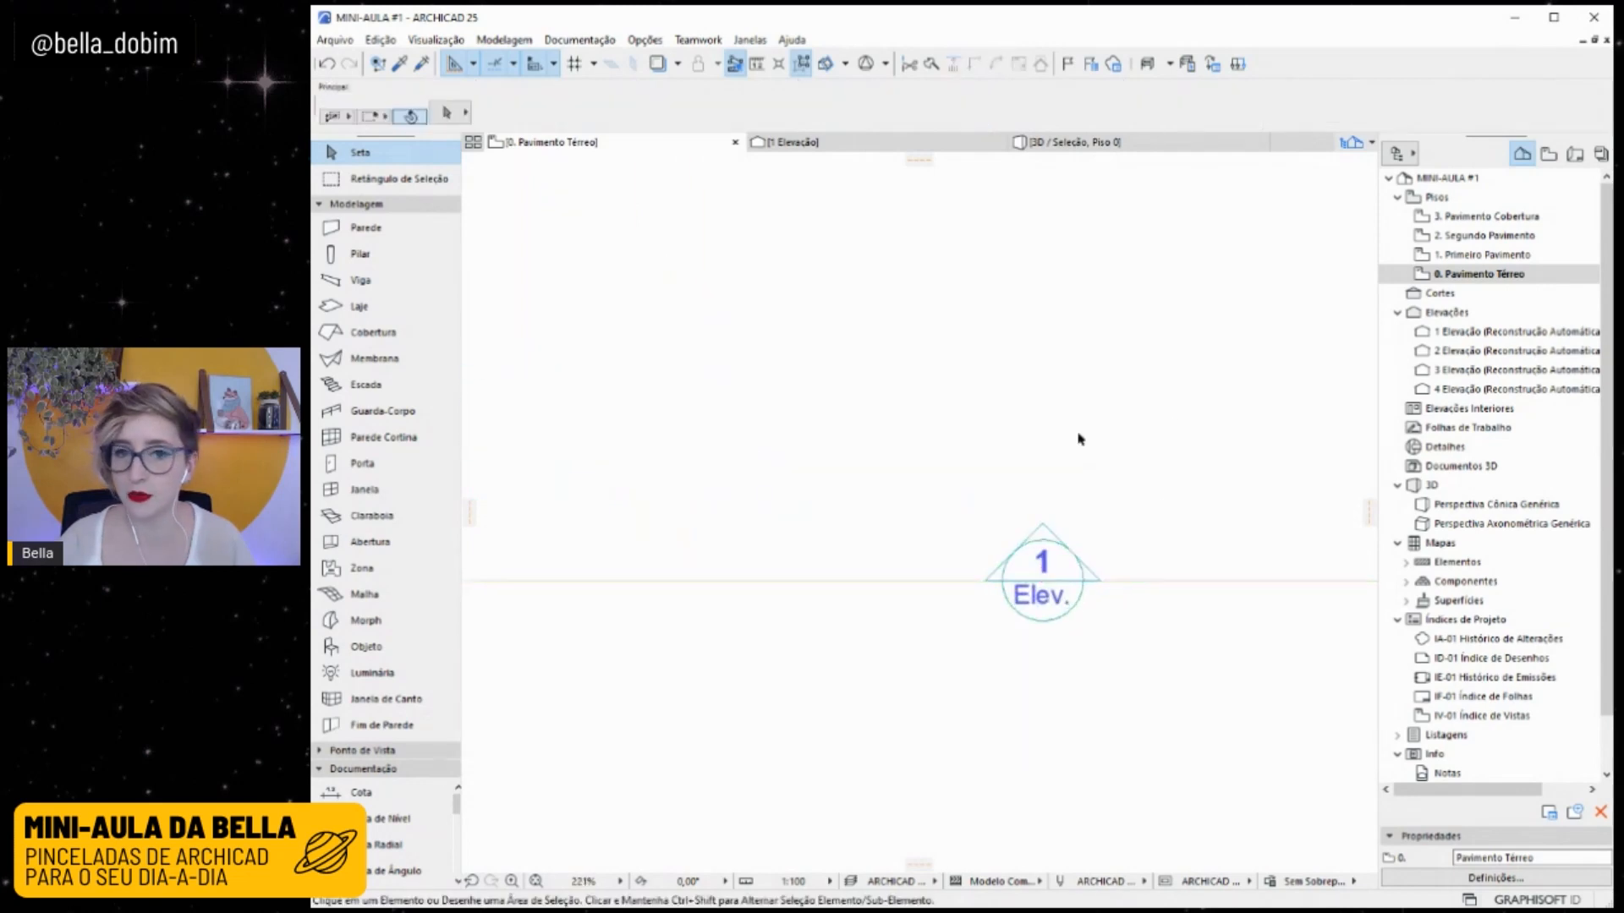
pyautogui.doubleClick(1466, 332)
pyautogui.scroll(5, 1272, 525)
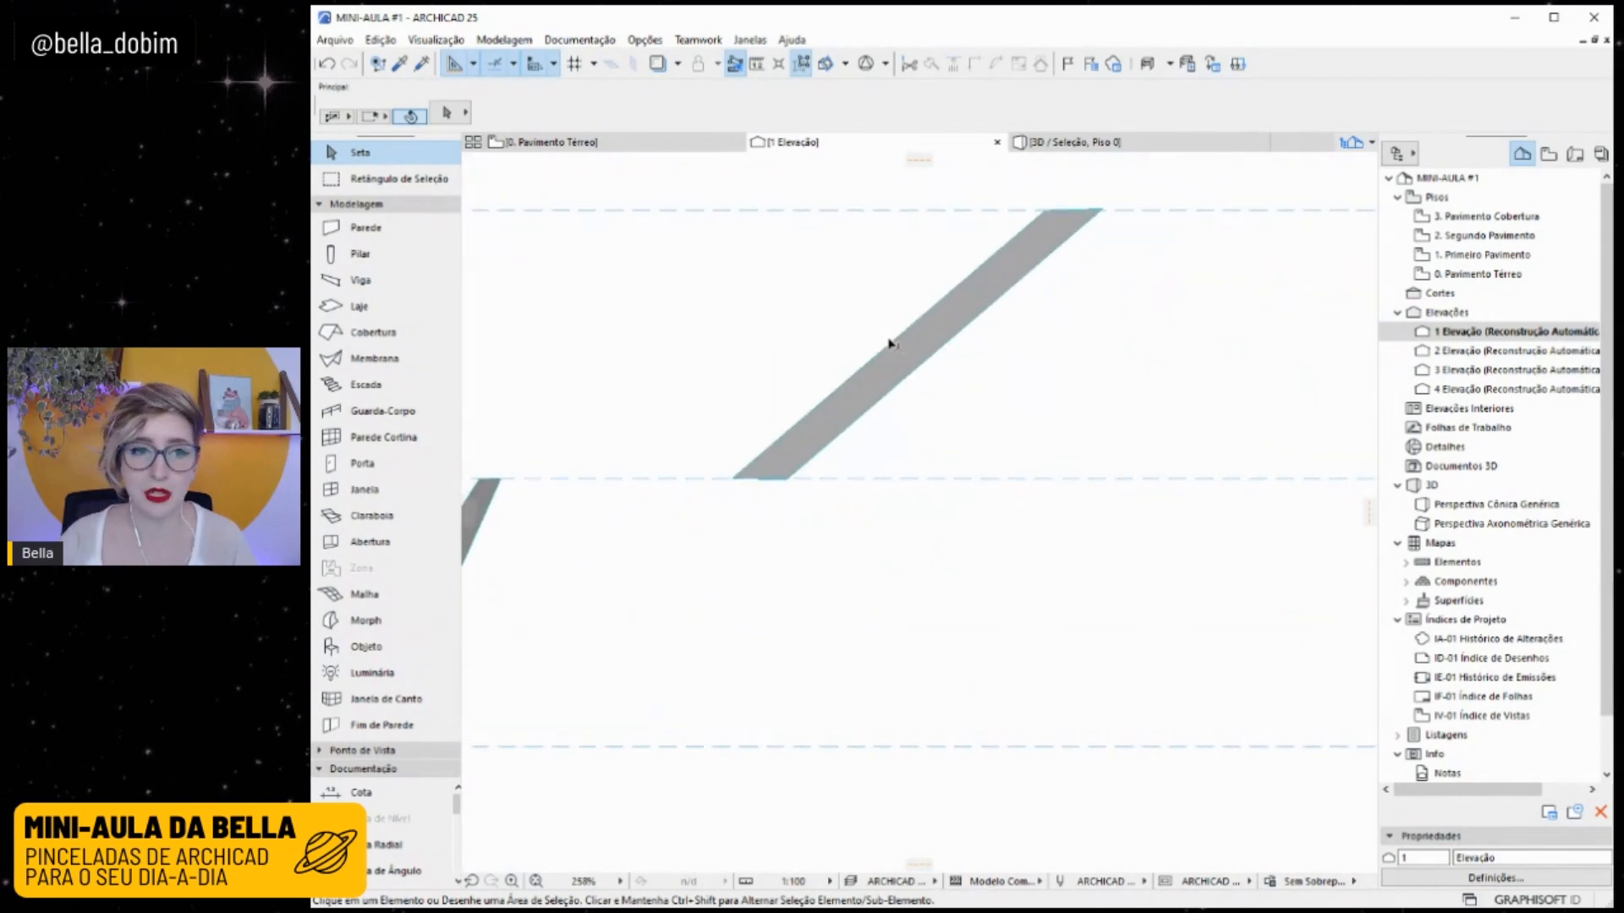
# Move the inclined beam horizontally away from the neighbouring beam, keeping it between the same two floor lines.
pyautogui.click(887, 338)
pyautogui.moveTo(884, 363); pyautogui.dragTo(1106, 362)
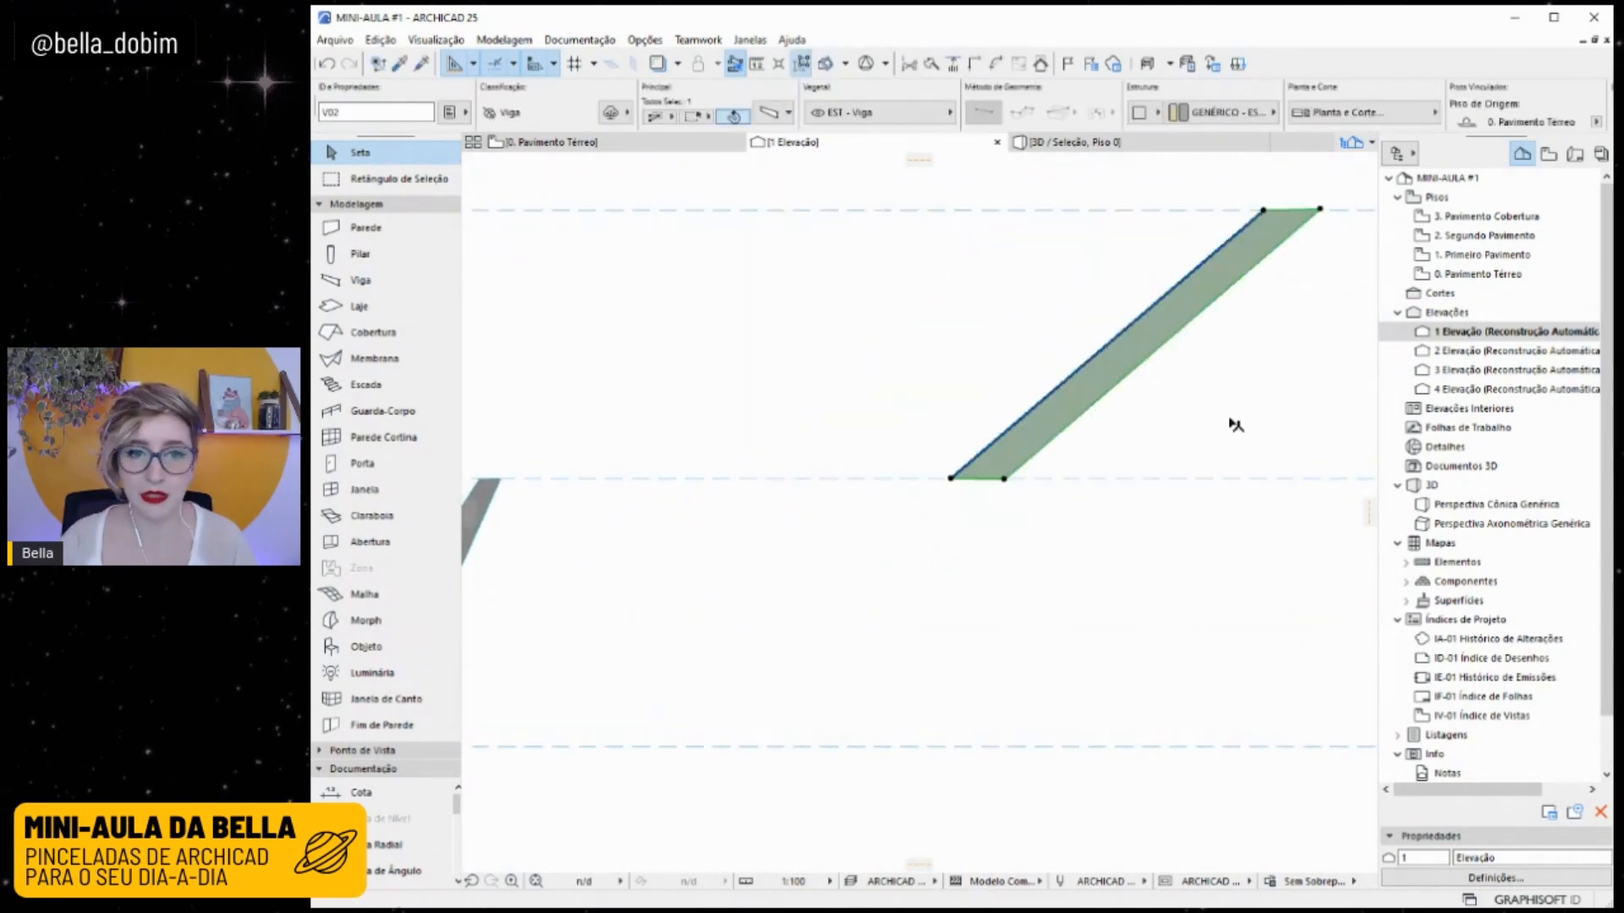
pyautogui.click(1236, 424)
pyautogui.moveTo(1211, 418); pyautogui.dragTo(1075, 459, button='middle')
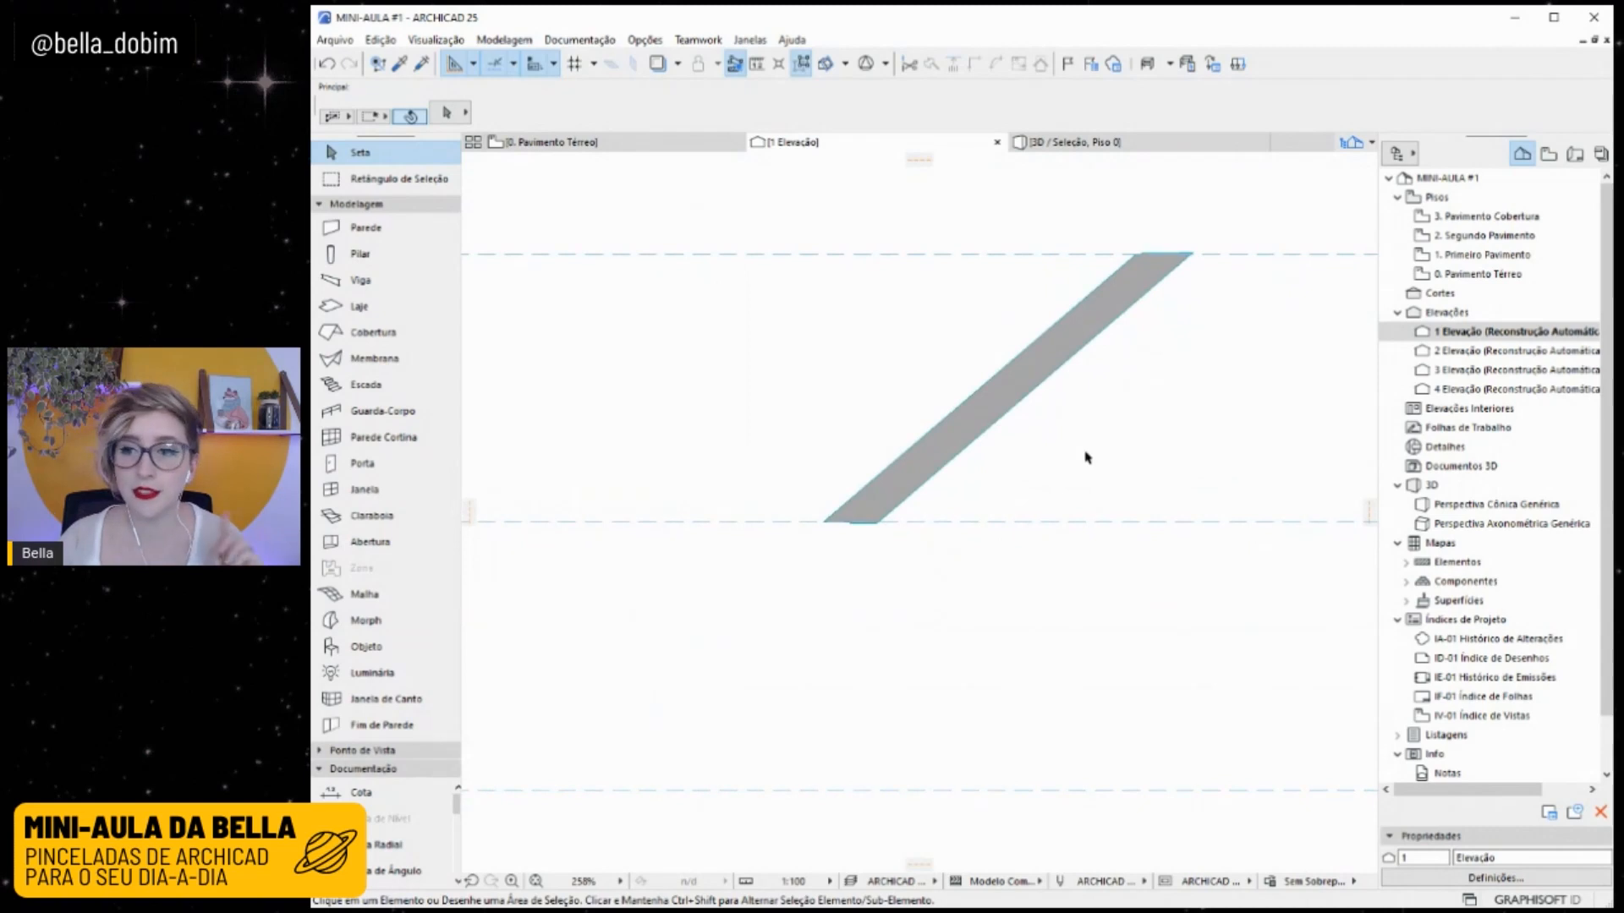
# Move the inclined beam down one storey by its lower corner, placing that corner on the ground floor line.
pyautogui.click(914, 480)
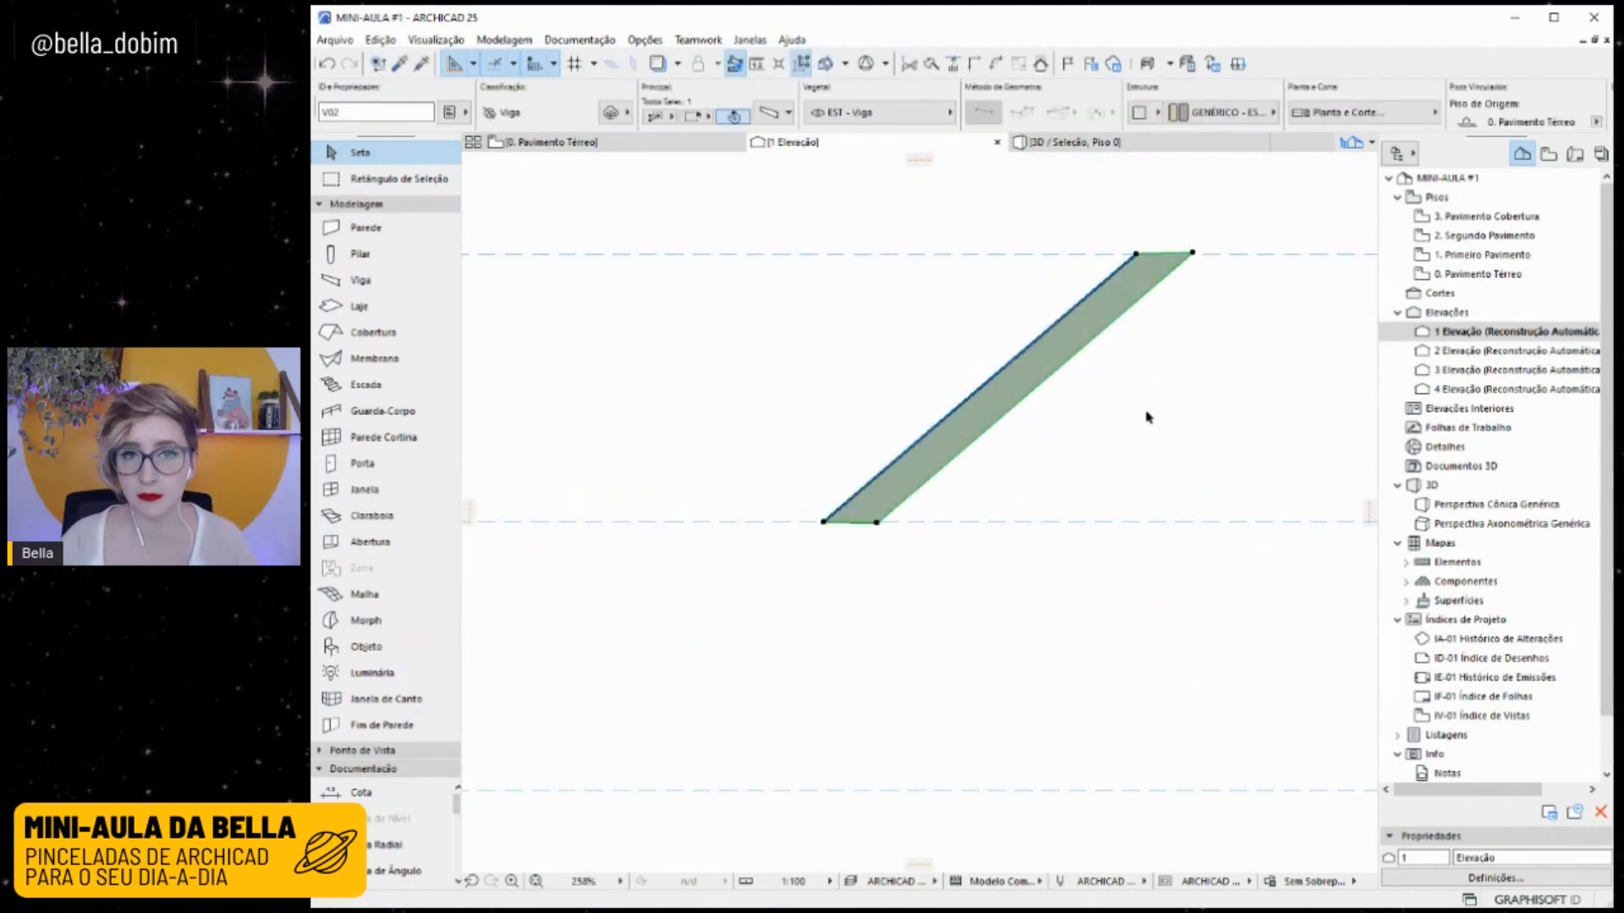
pyautogui.click(823, 523)
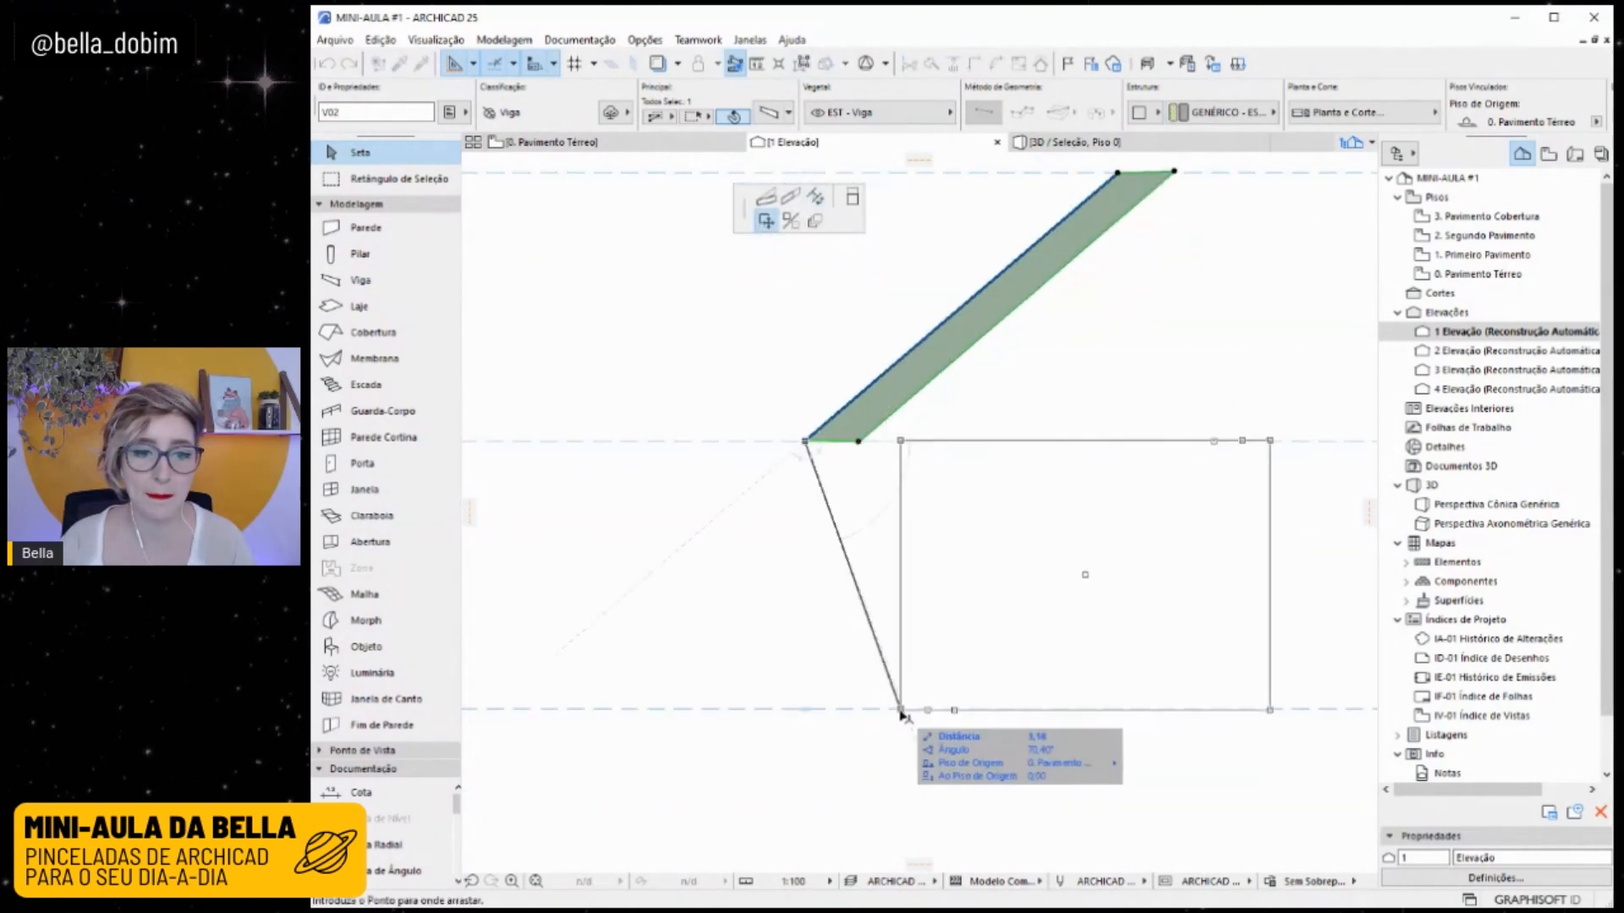
pyautogui.click(906, 709)
pyautogui.click(914, 549)
pyautogui.click(999, 656)
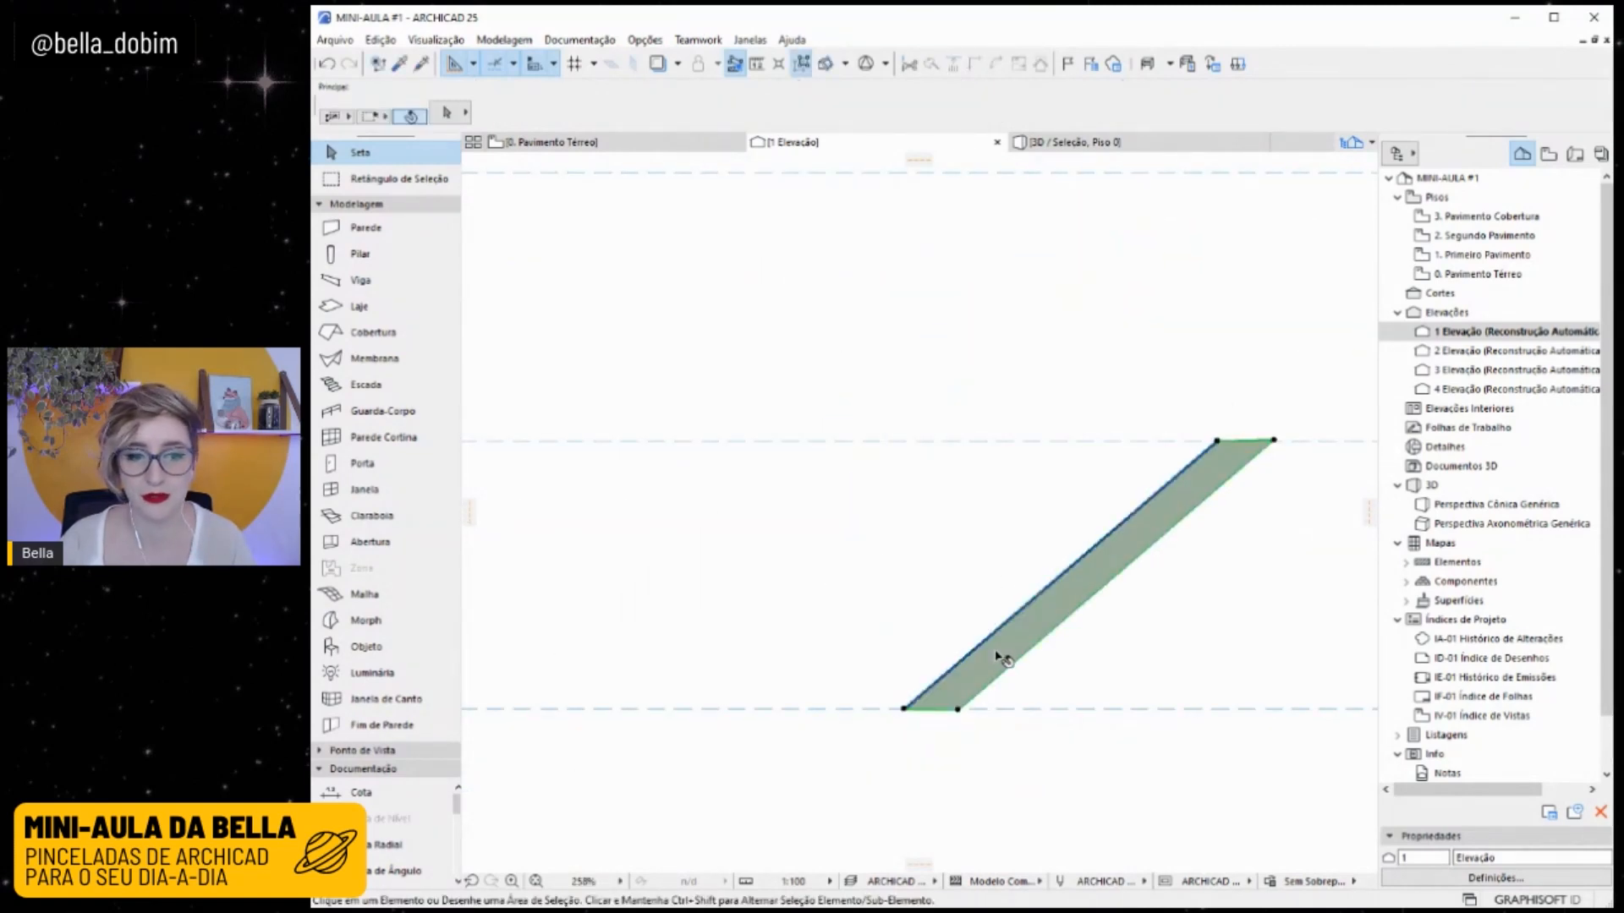
# Adjust the cut angle of the beam's lower end so it lies flush with the ground floor line.
pyautogui.scroll(3, 916, 718)
pyautogui.scroll(2, 916, 717)
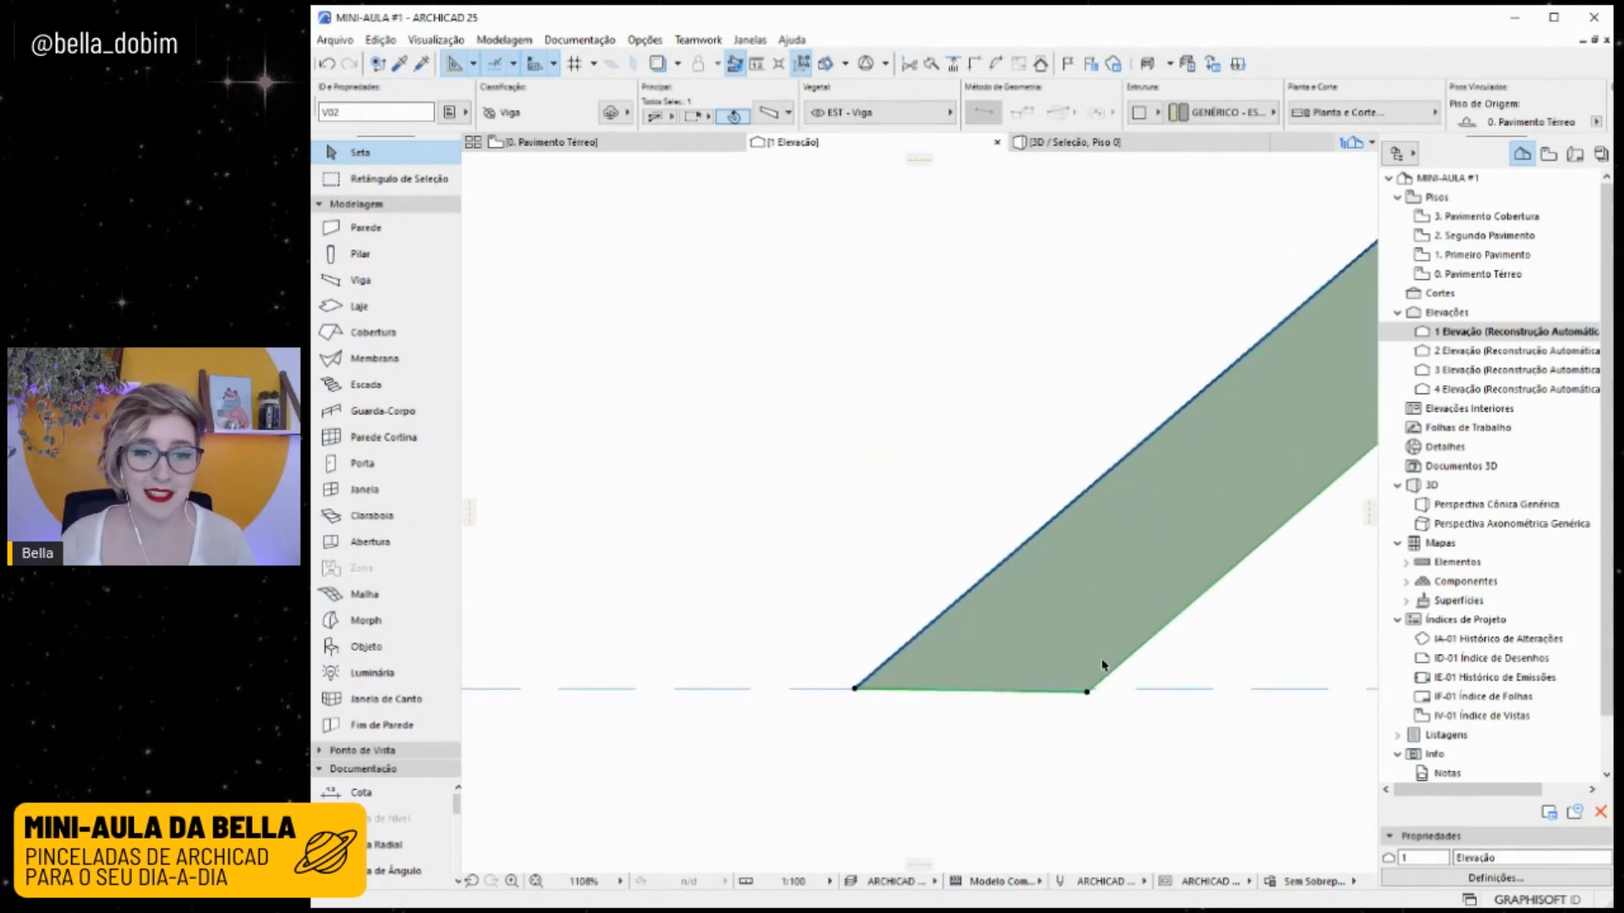
pyautogui.scroll(3, 957, 671)
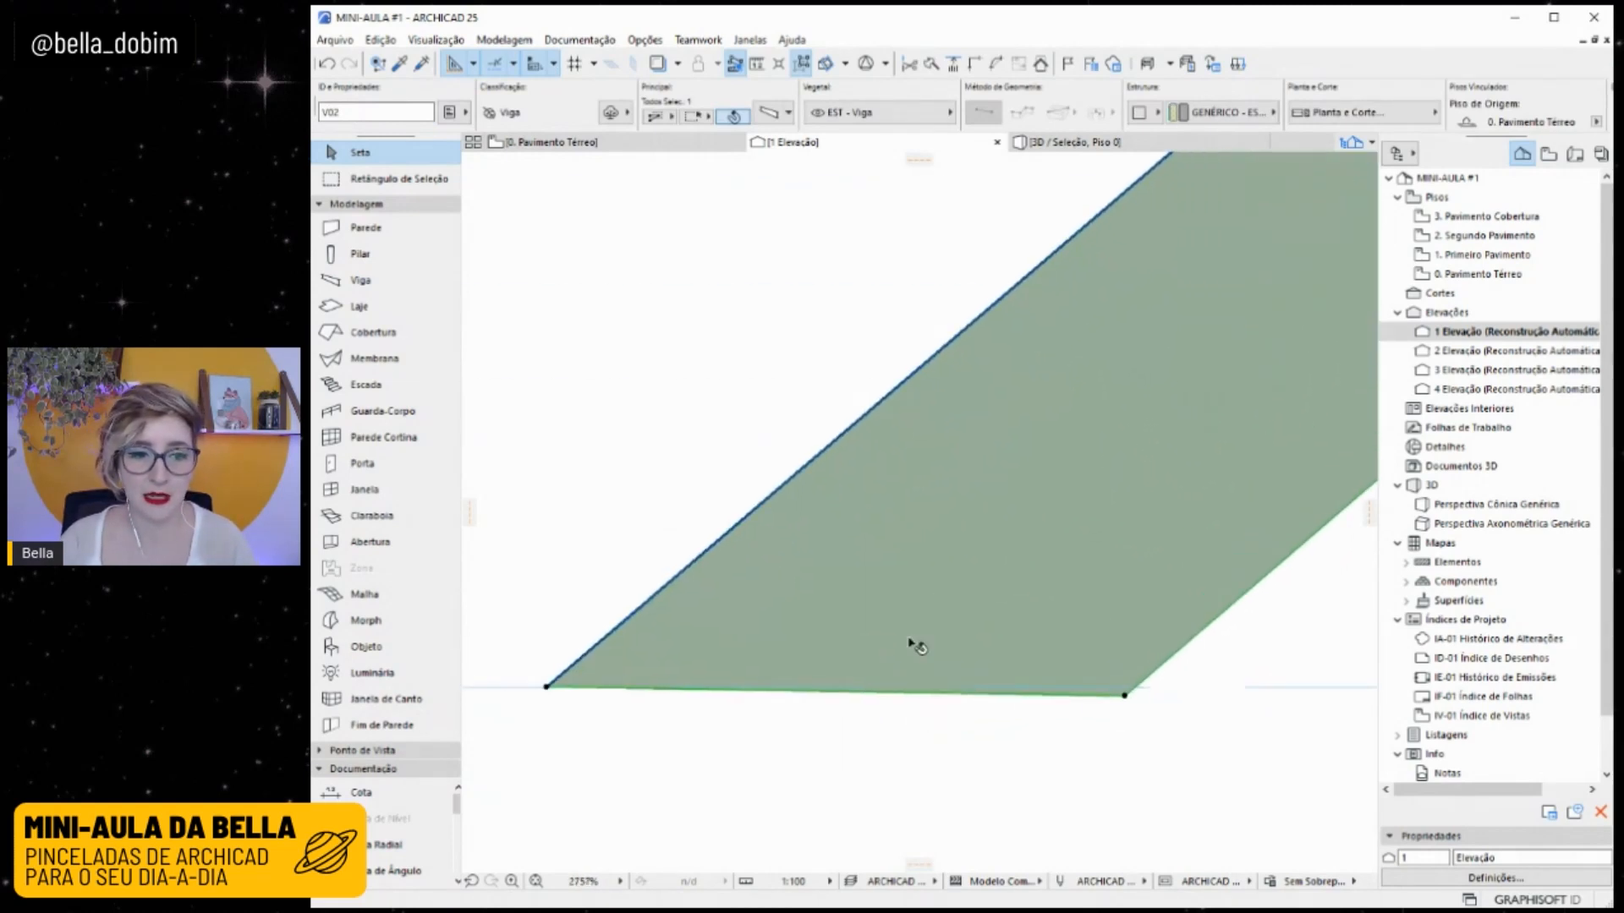
pyautogui.moveTo(1113, 736); pyautogui.dragTo(1157, 701, button='middle')
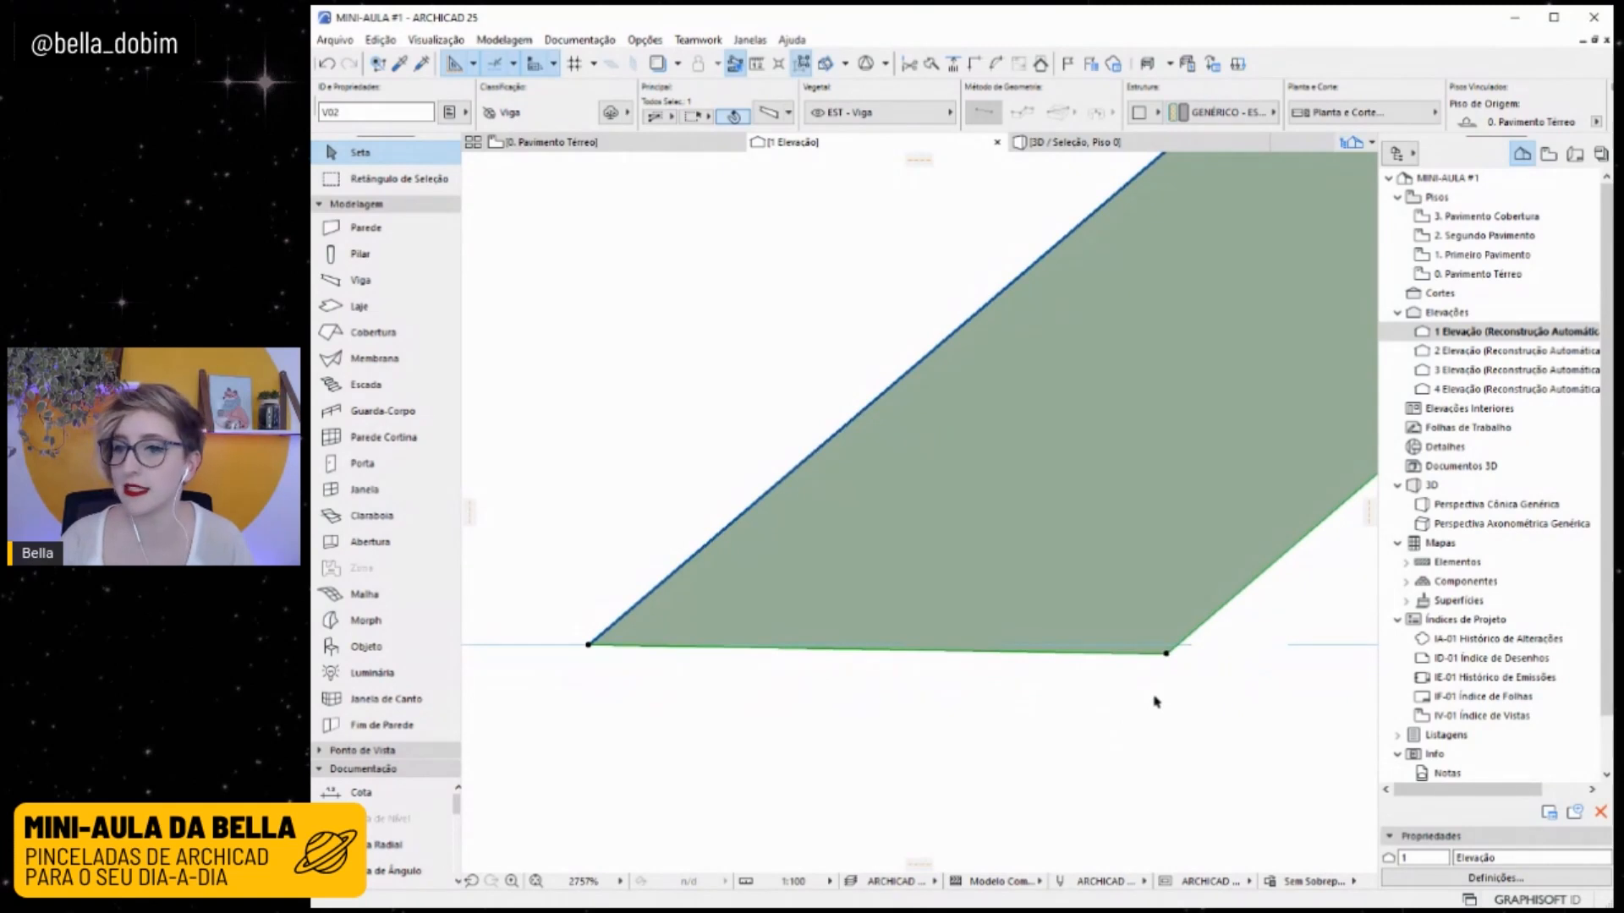
pyautogui.click(1167, 653)
pyautogui.click(766, 220)
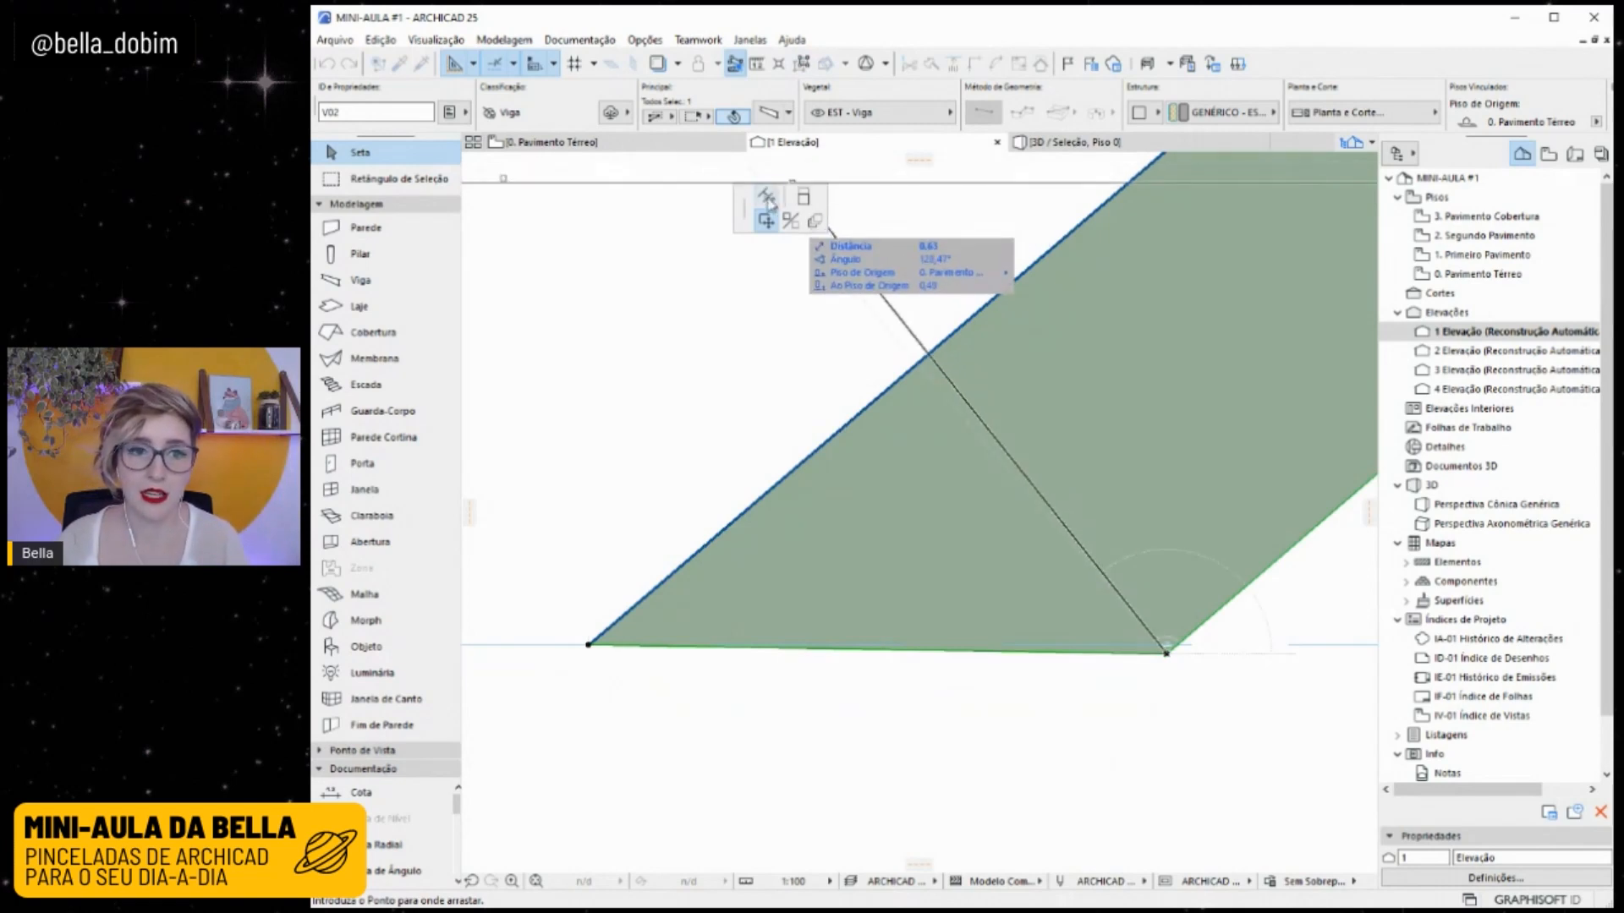
pyautogui.click(766, 198)
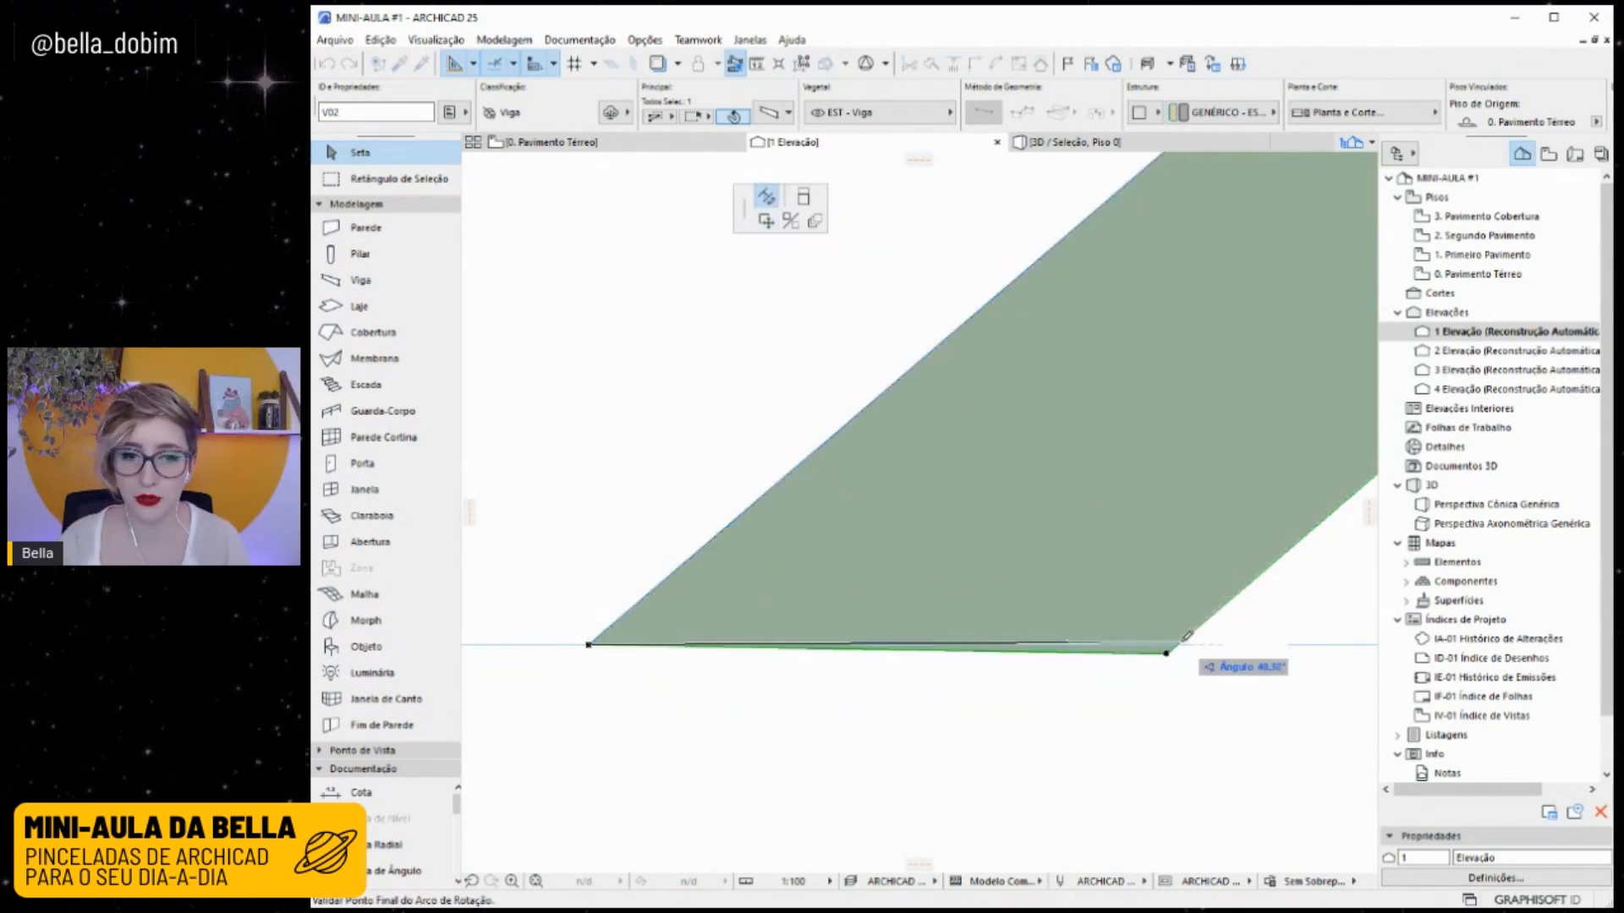
pyautogui.click(1178, 644)
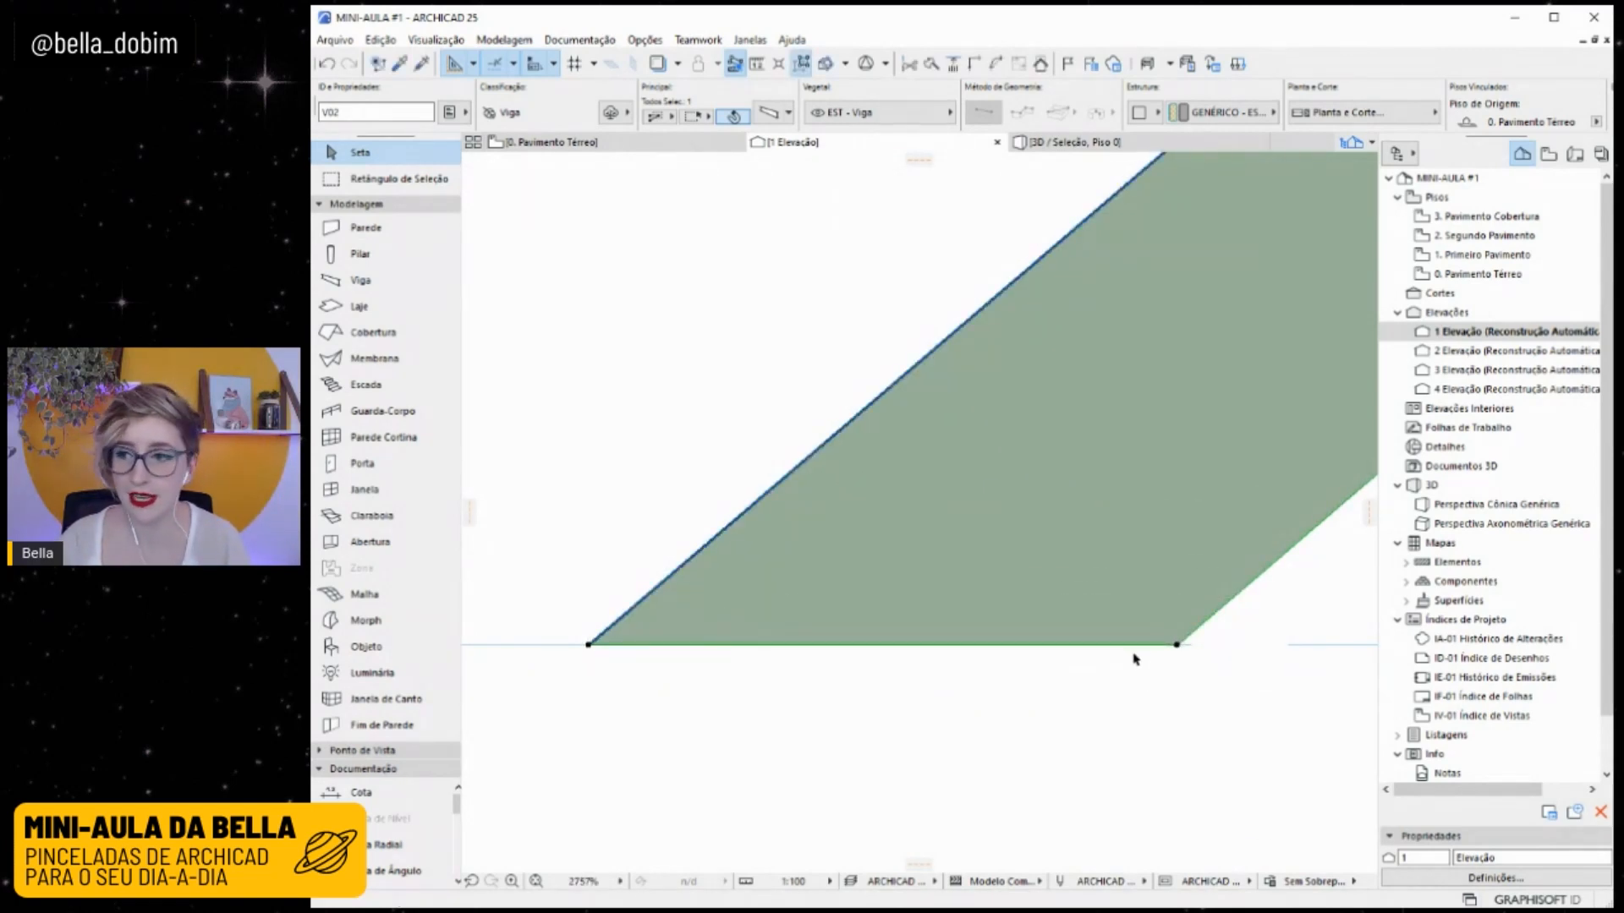
# Shorten the beam along its slope from the upper end, keeping its inclination.
pyautogui.scroll(-10, 960, 708)
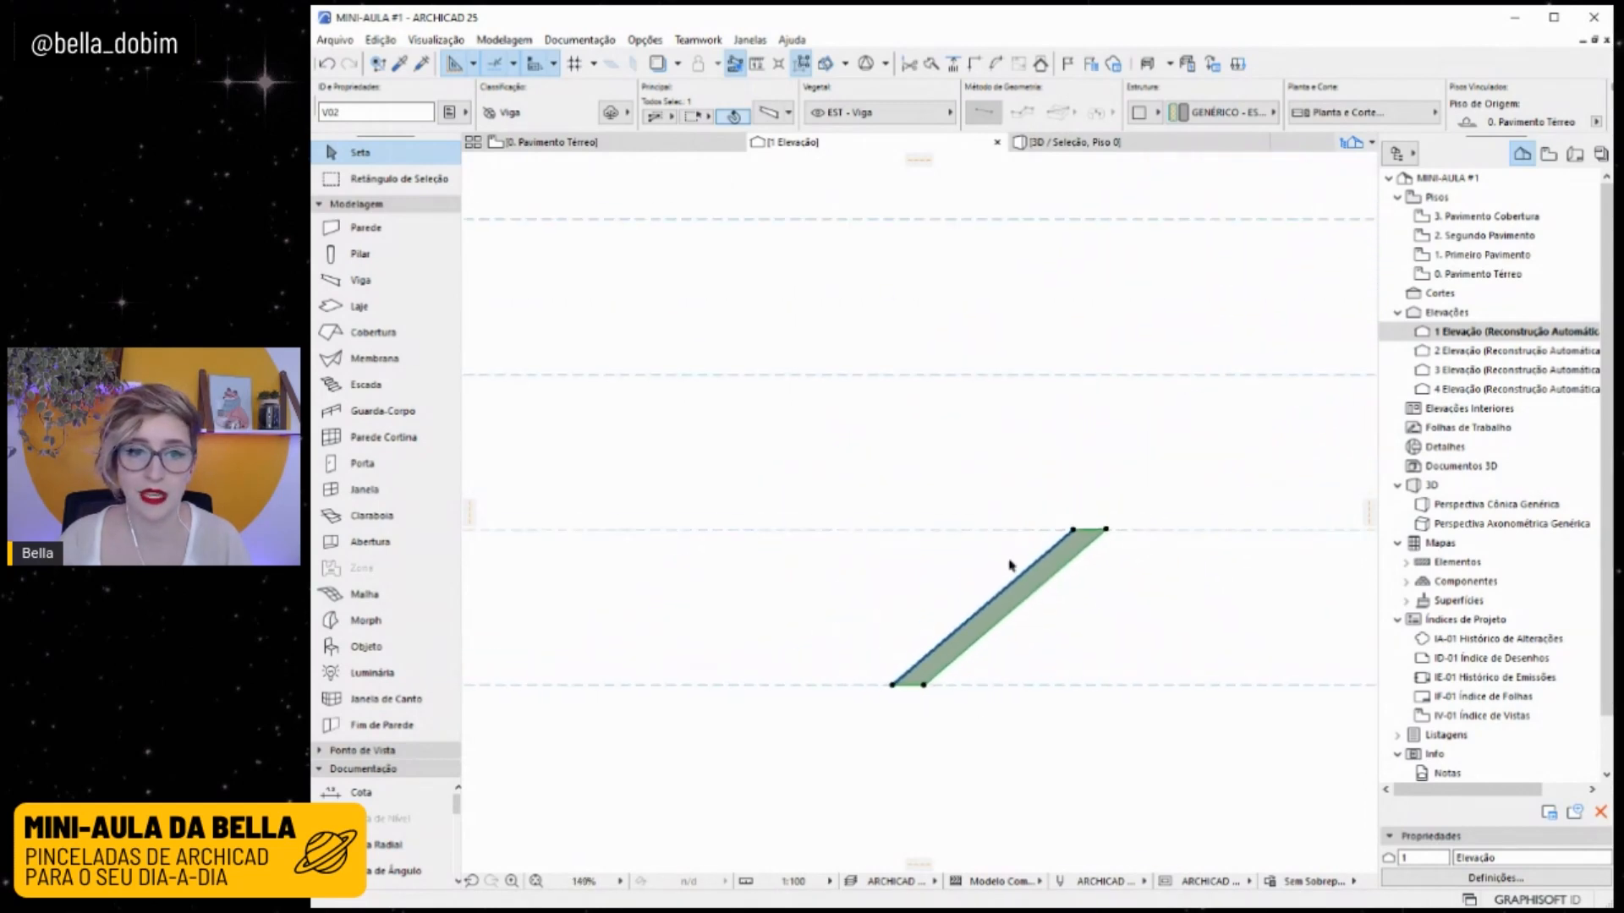
pyautogui.scroll(3, 1100, 592)
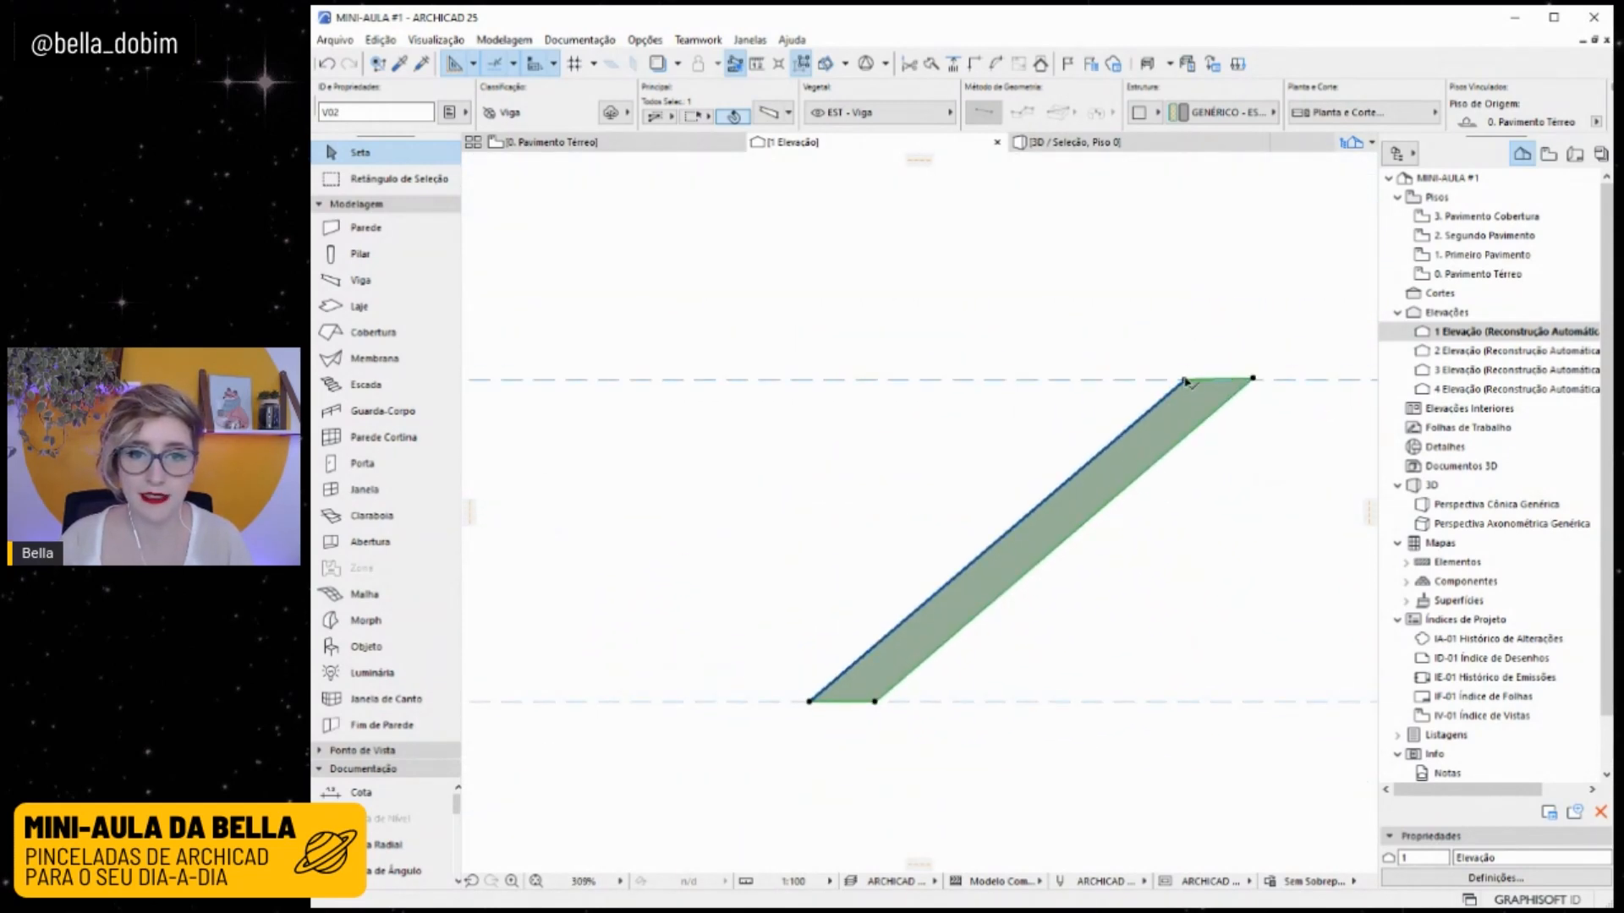
pyautogui.click(1185, 380)
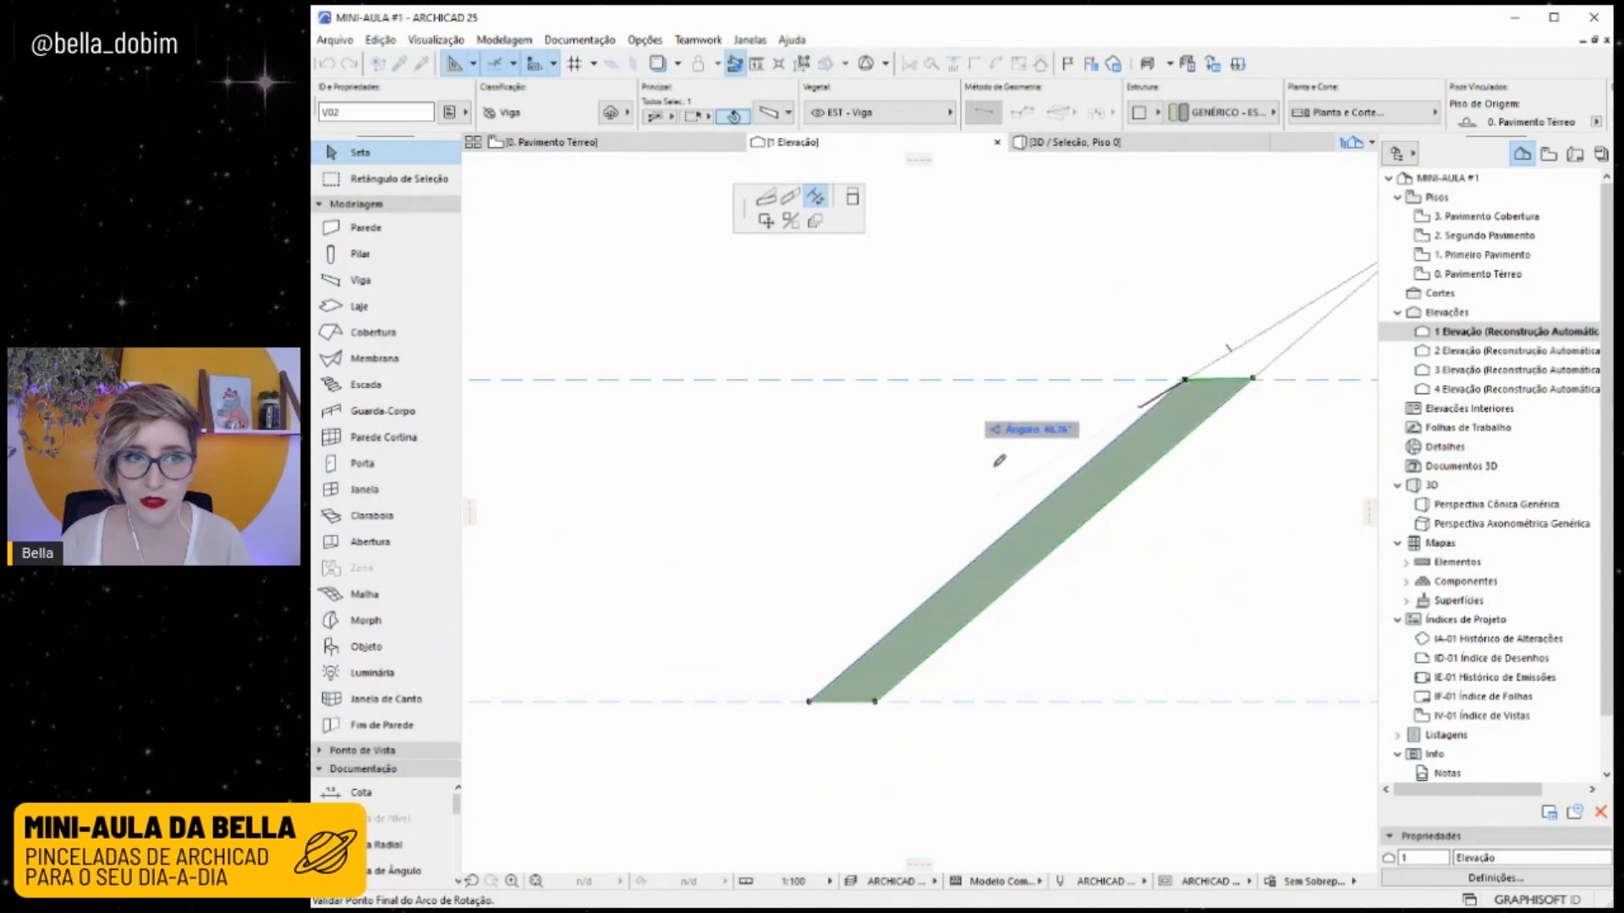
pyautogui.click(766, 196)
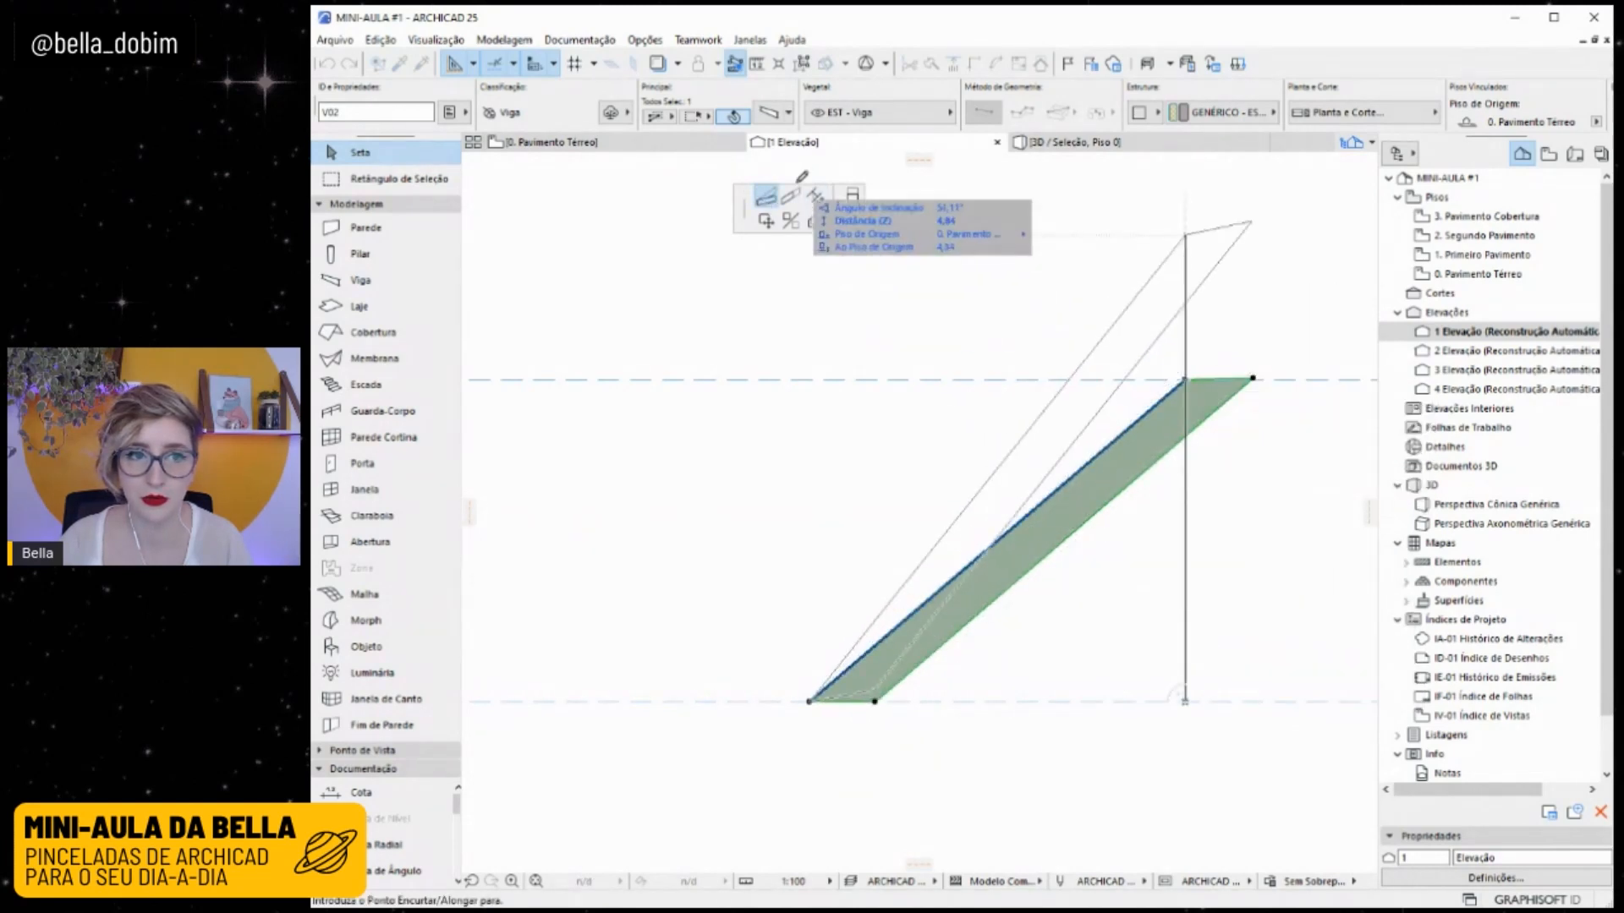
pyautogui.click(790, 196)
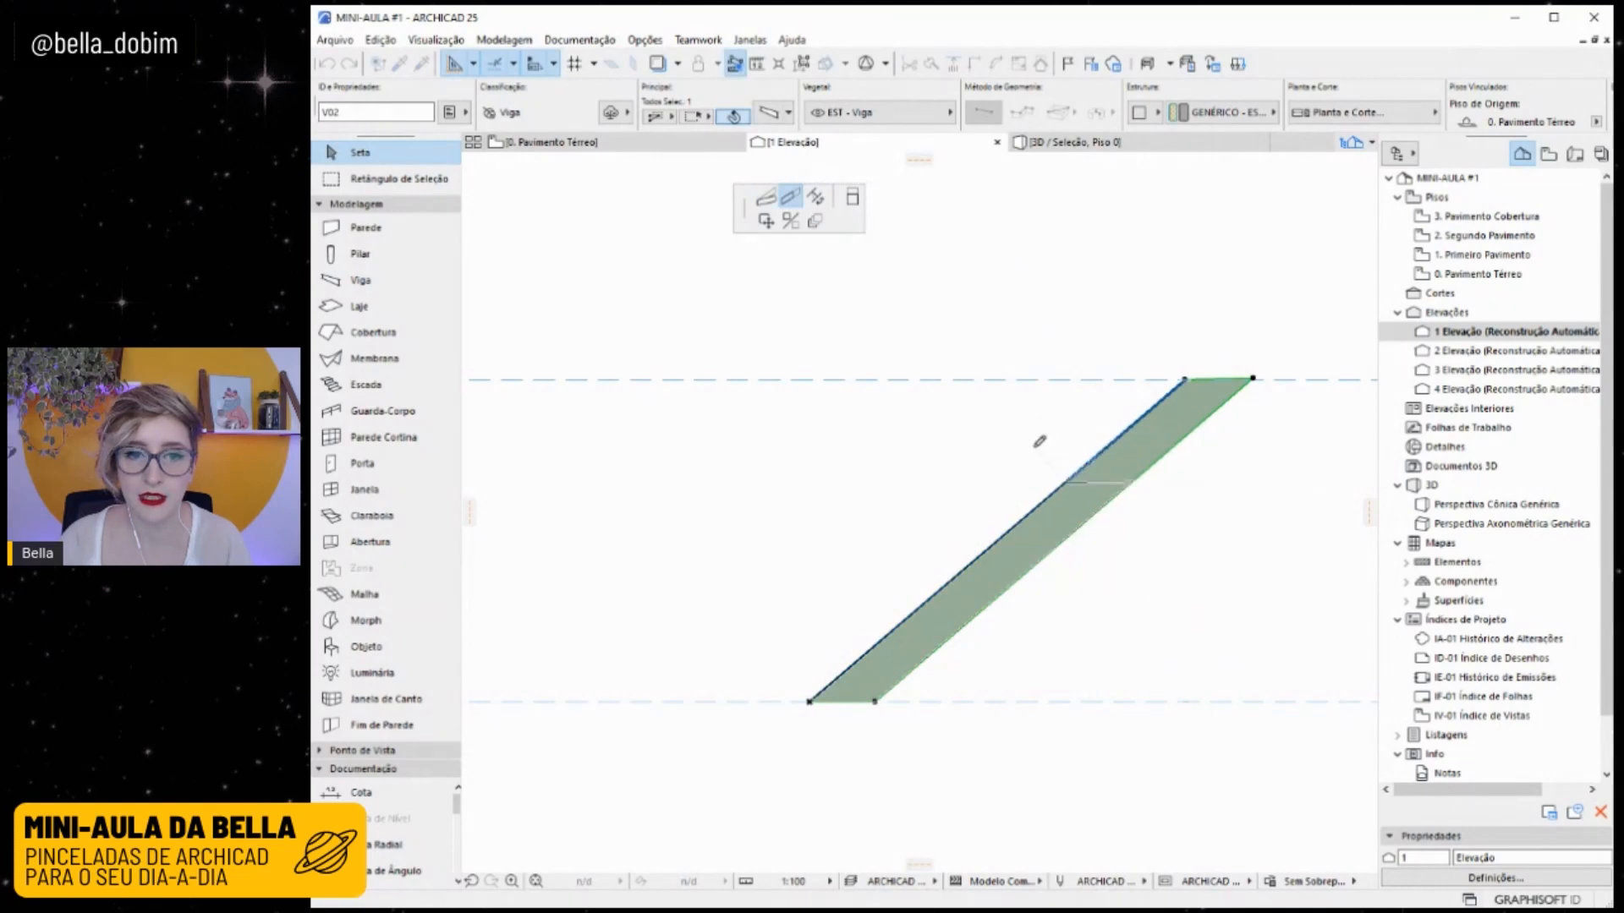
pyautogui.click(1089, 499)
# Change the beam's inclination by raising its upper end vertically to the first floor line.
pyautogui.click(1065, 483)
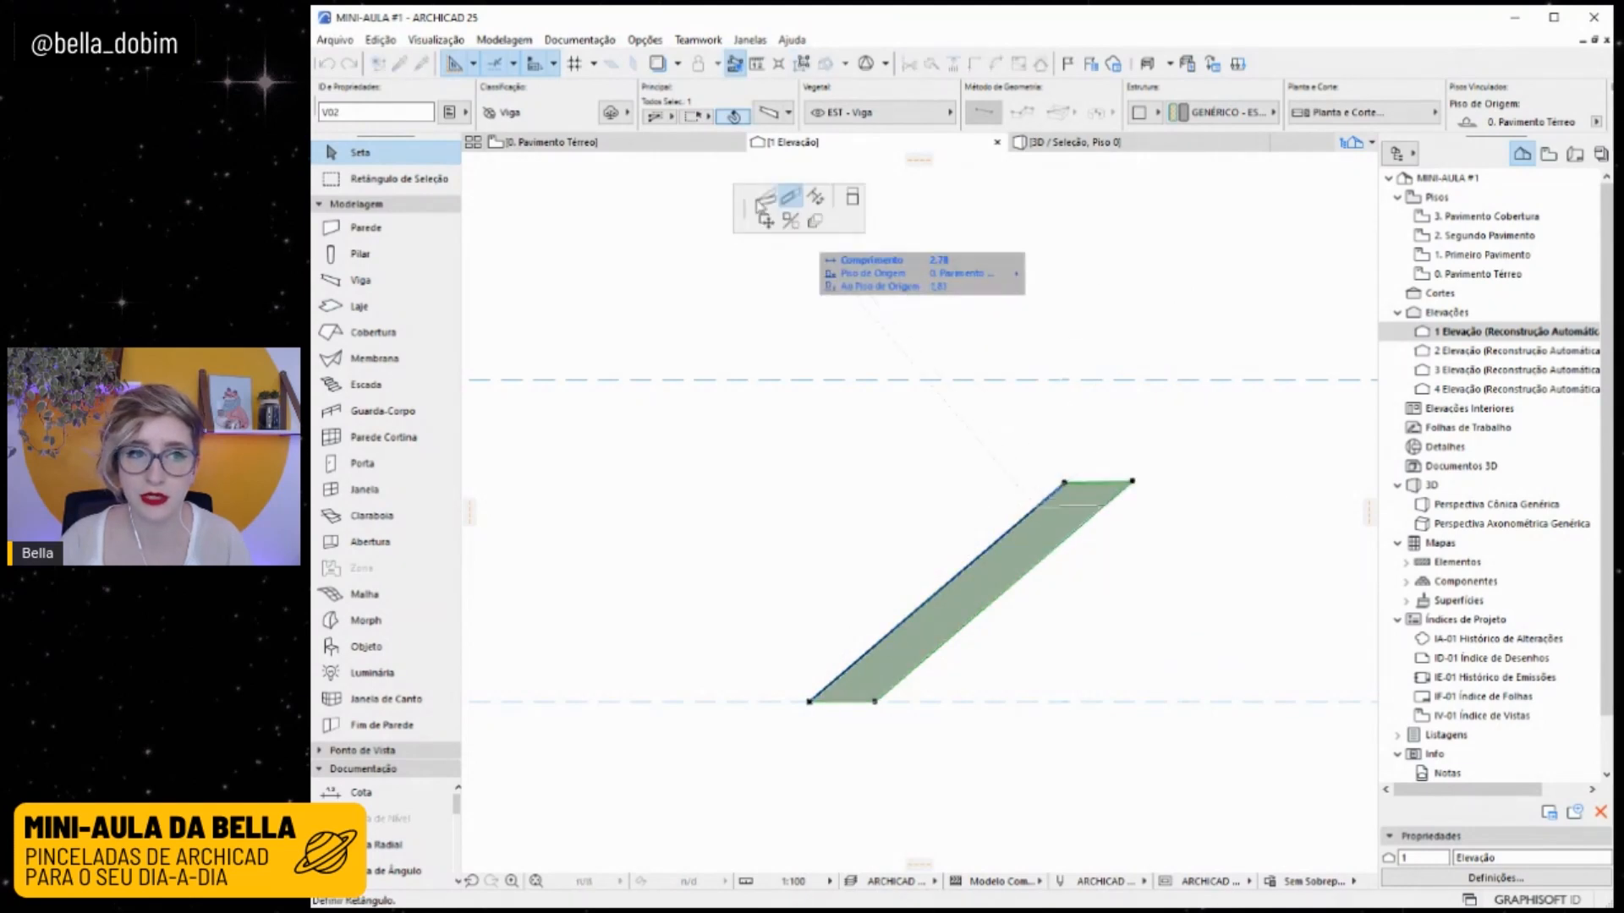
pyautogui.click(765, 197)
pyautogui.click(1068, 378)
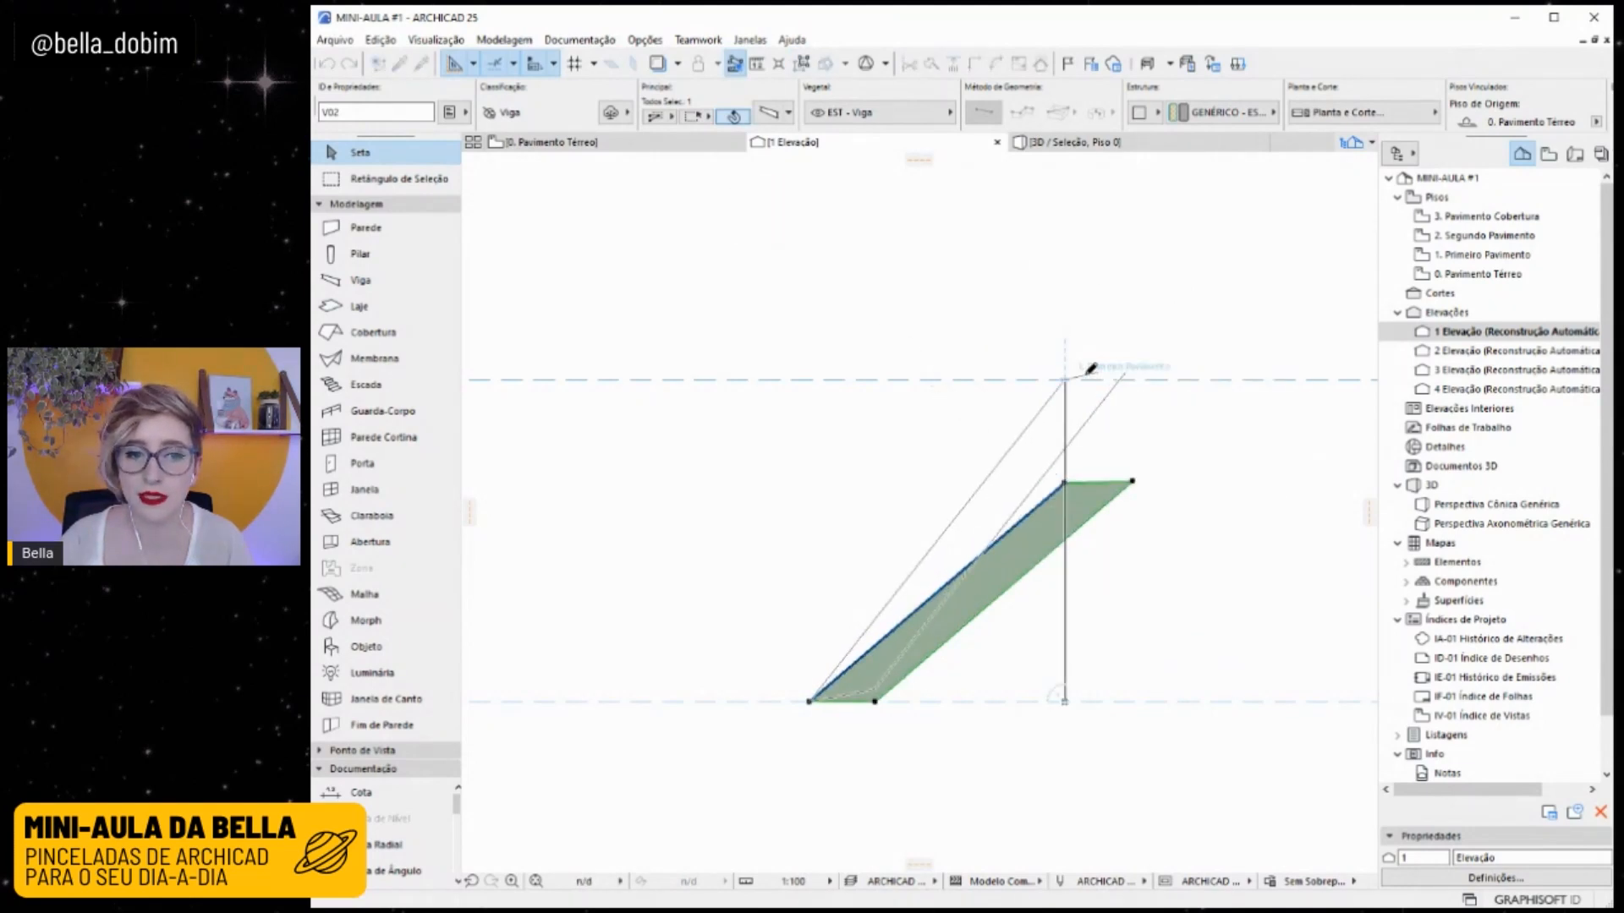
# Rotate the cut of the steeper beam's lower end until it is level with the ground floor line.
pyautogui.scroll(2, 877, 622)
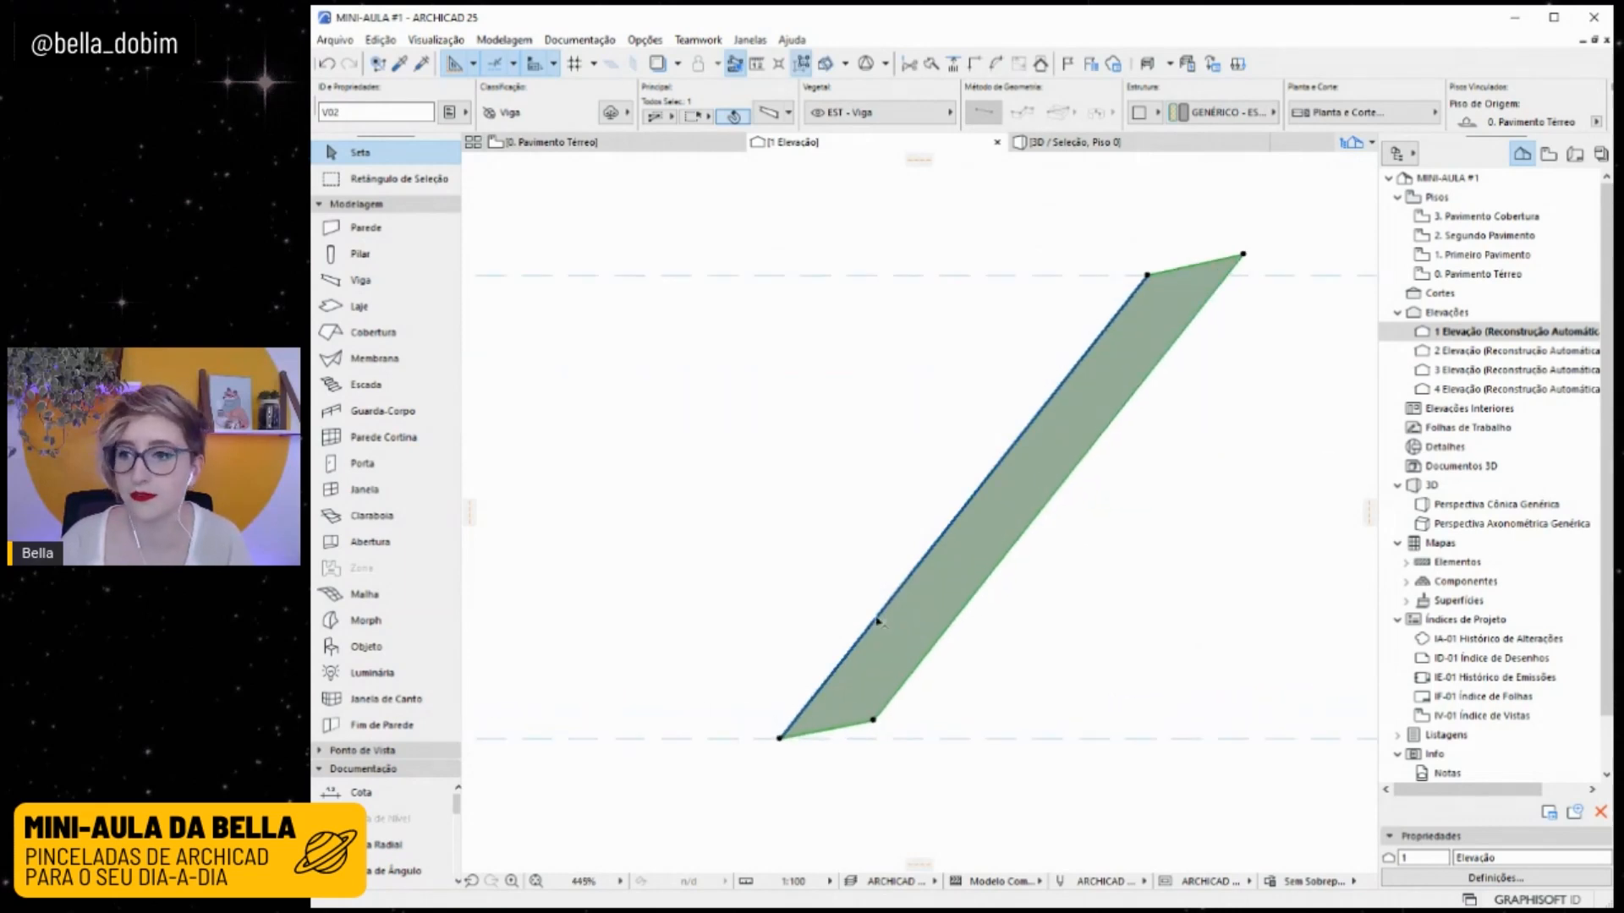
pyautogui.click(874, 721)
pyautogui.click(767, 199)
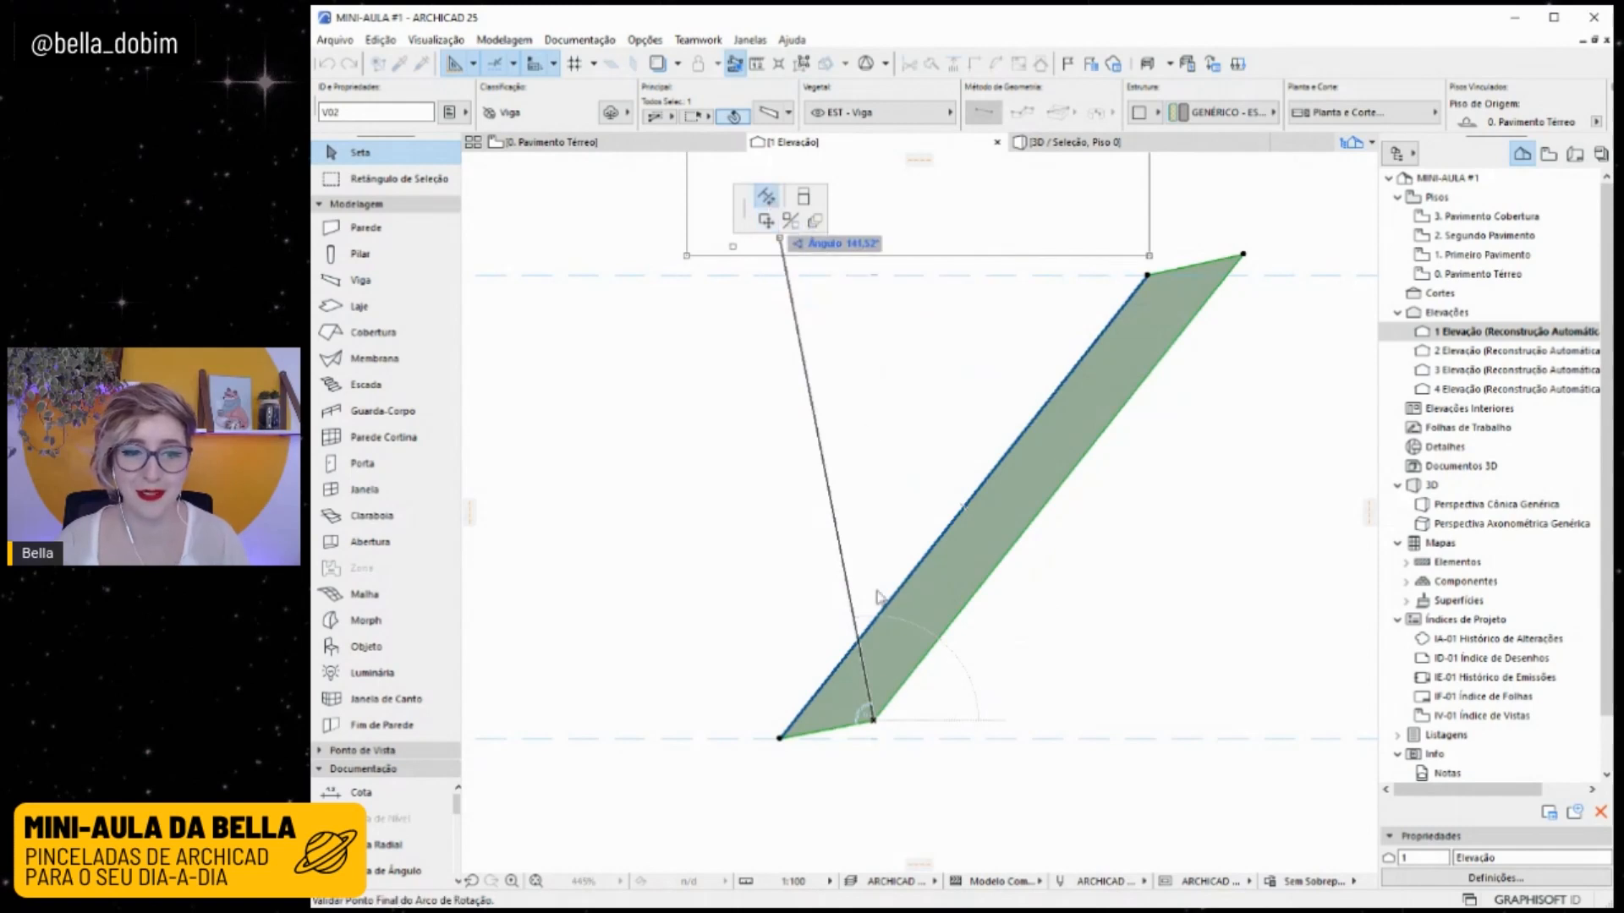
pyautogui.click(860, 737)
# Rotate the cut of the beam's upper end to align it with the first floor line, and deselect the beam.
pyautogui.moveTo(1148, 429); pyautogui.dragTo(1057, 580, button='middle')
pyautogui.scroll(5, 1146, 424)
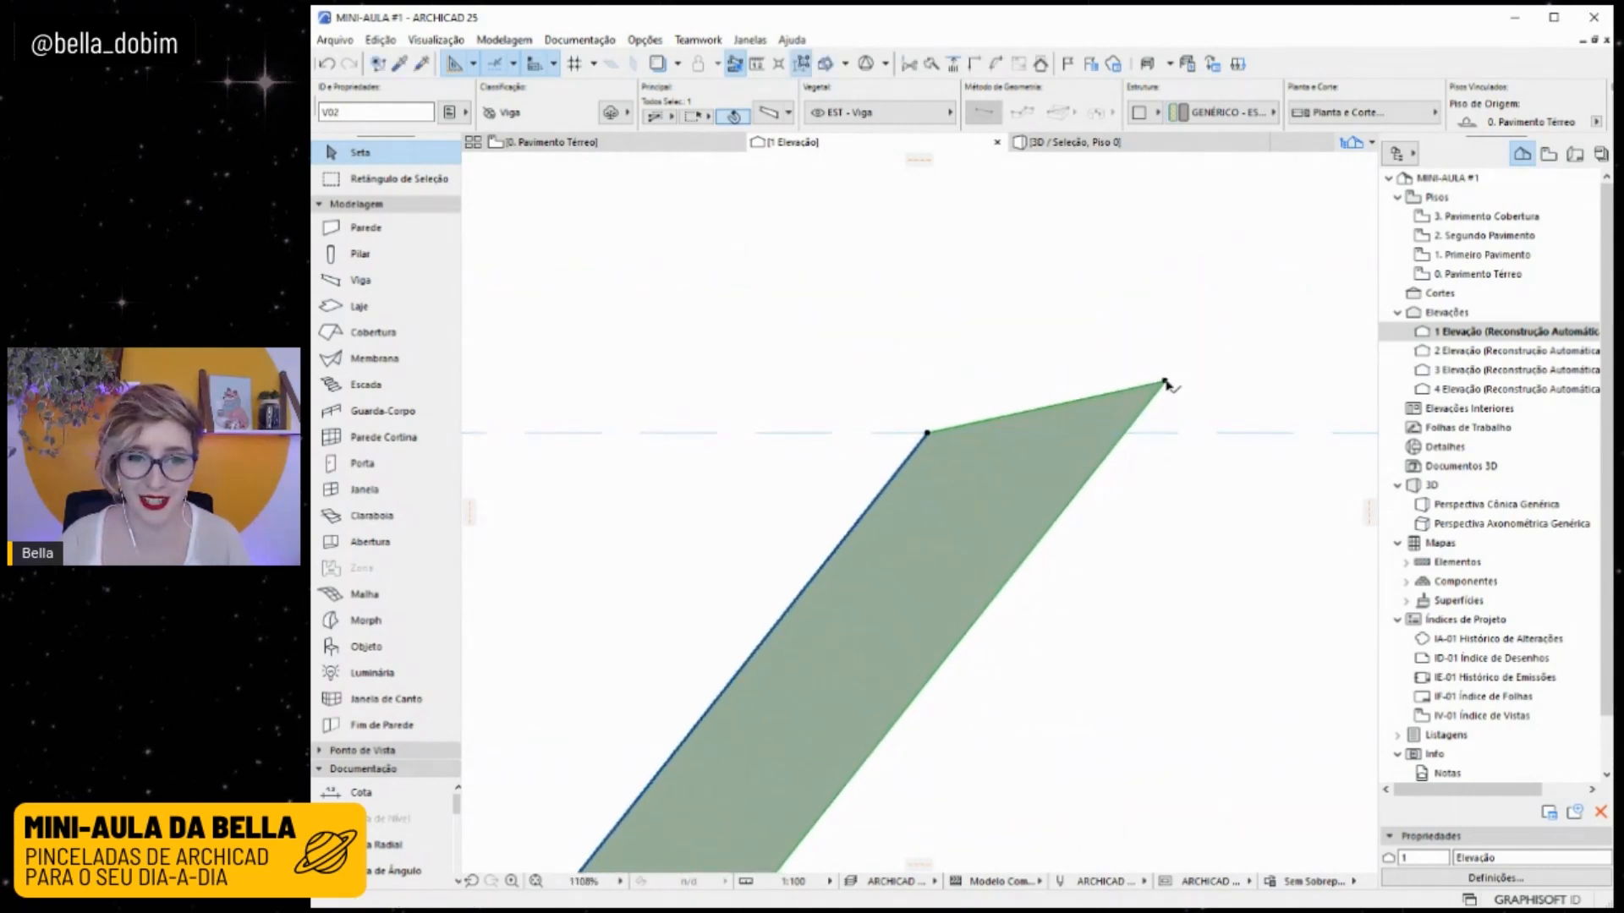
pyautogui.press('Escape')
pyautogui.click(1164, 381)
pyautogui.click(1165, 382)
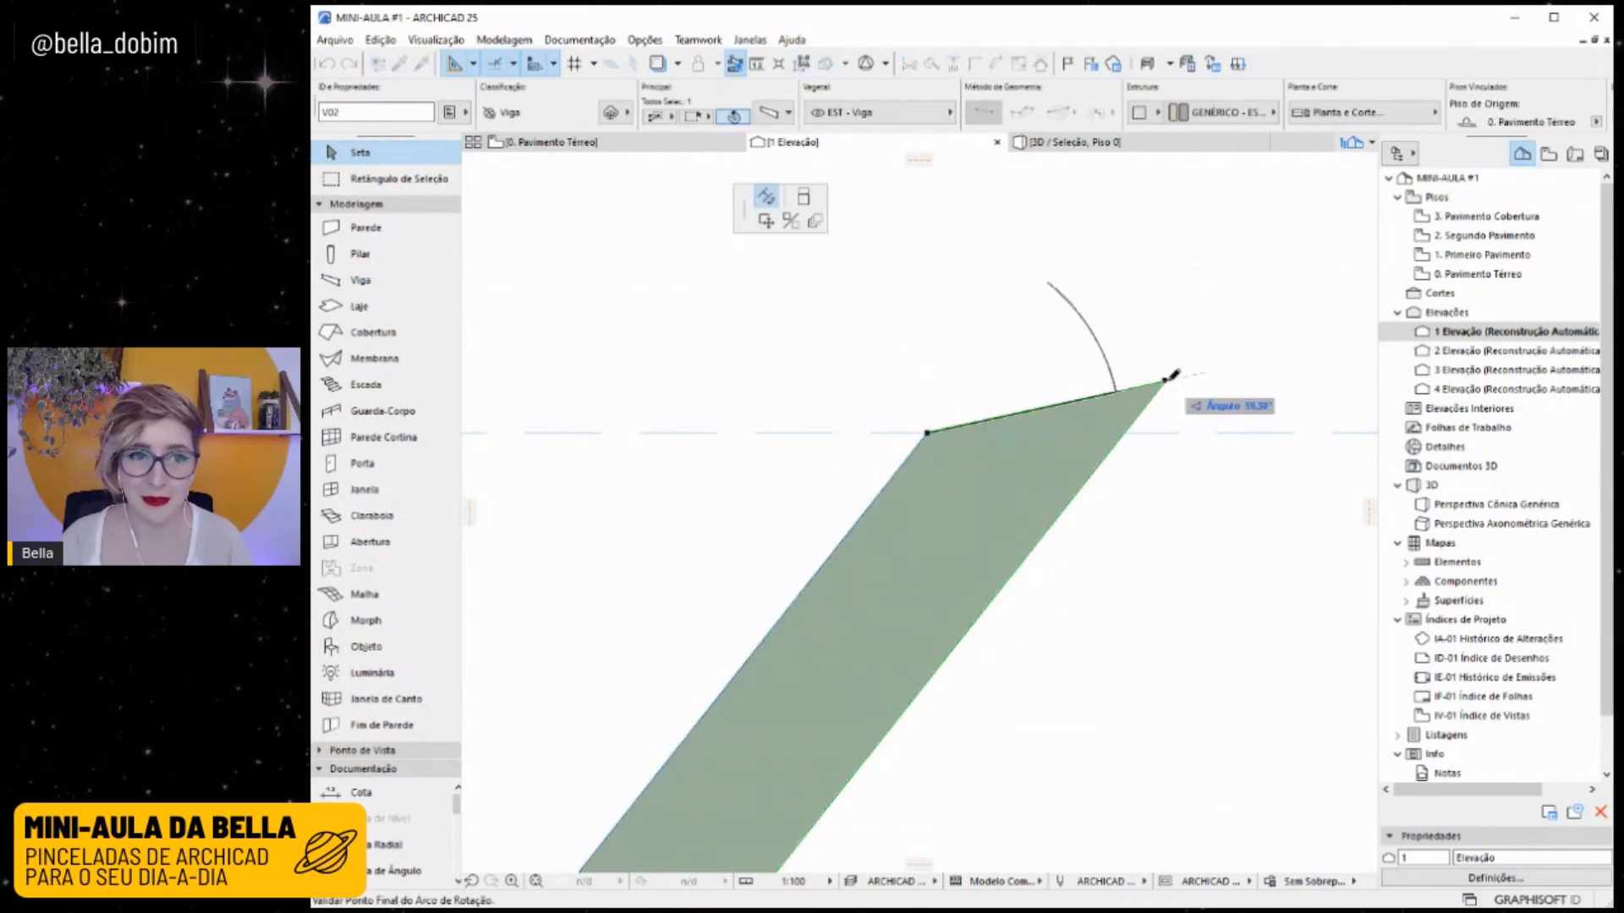
pyautogui.click(1148, 430)
pyautogui.press('Escape')
pyautogui.scroll(-6, 1155, 334)
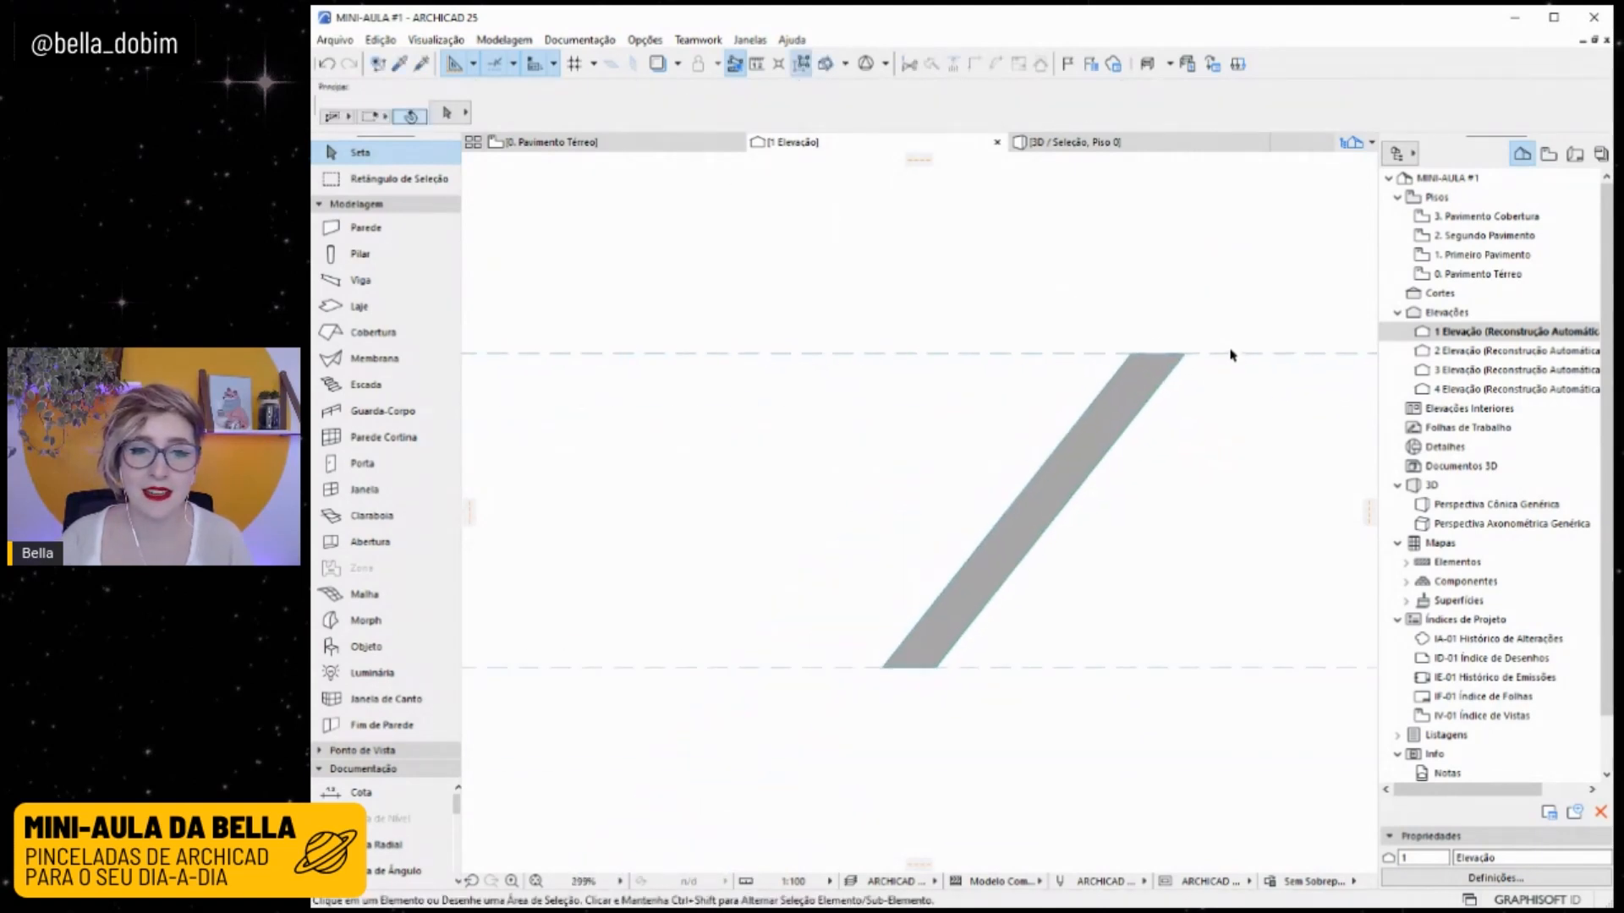
# Open the inclined beam's settings and examine its positioning, inclination and end cut parameters.
pyautogui.click(1034, 535)
pyautogui.moveTo(1045, 615); pyautogui.dragTo(1082, 575, button='middle')
pyautogui.scroll(1, 1129, 550)
pyautogui.moveTo(1075, 512); pyautogui.dragTo(1045, 503, button='middle')
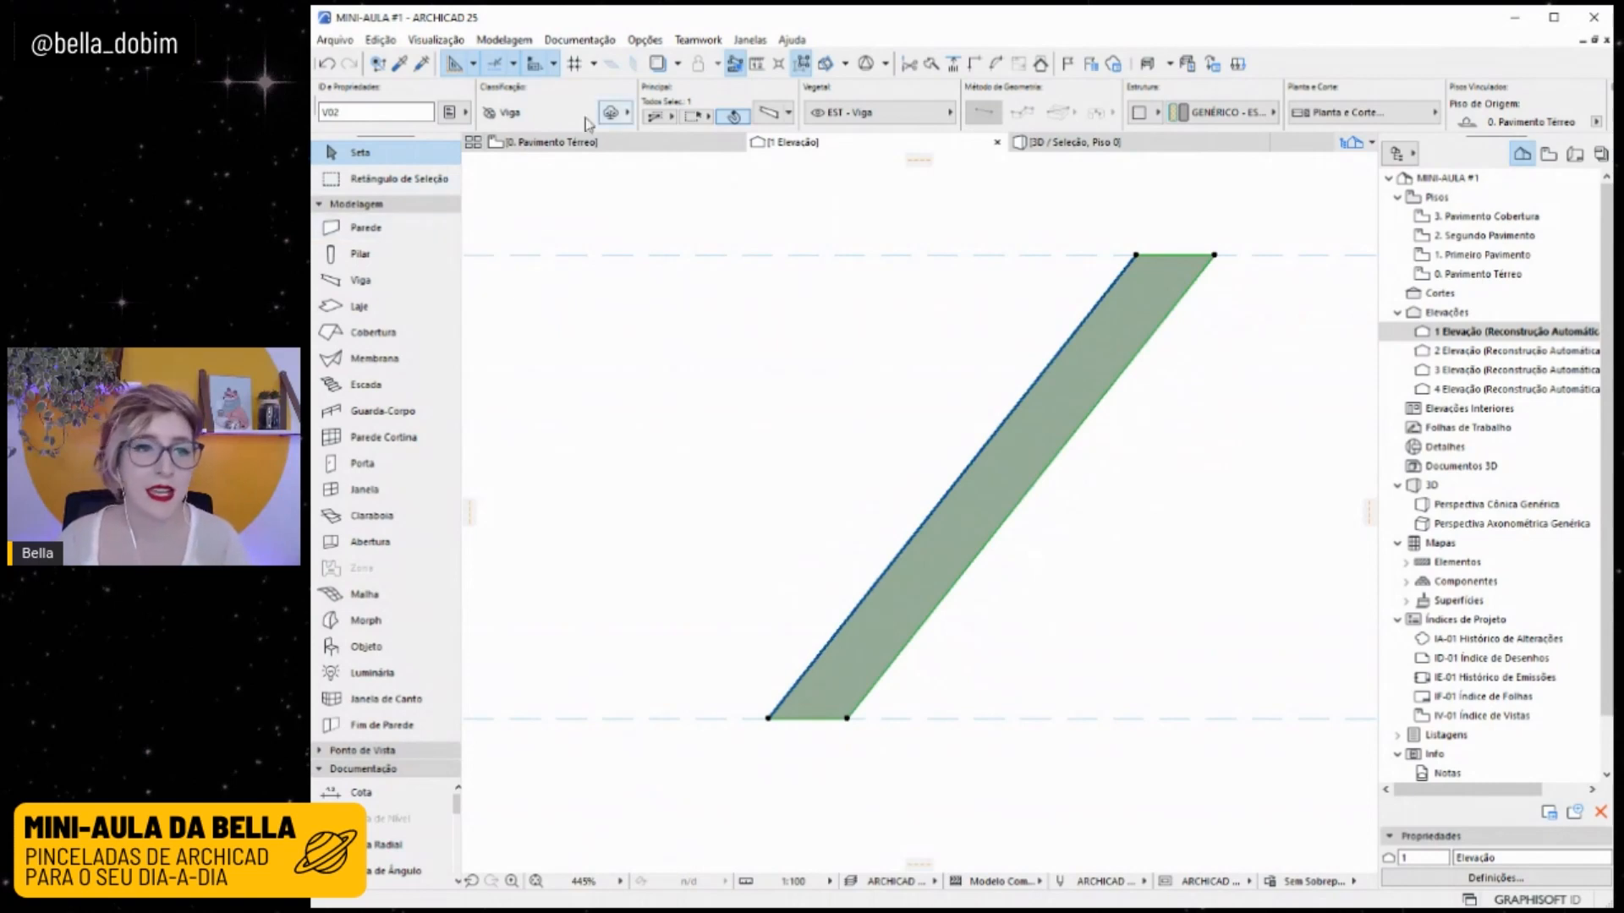
pyautogui.click(763, 116)
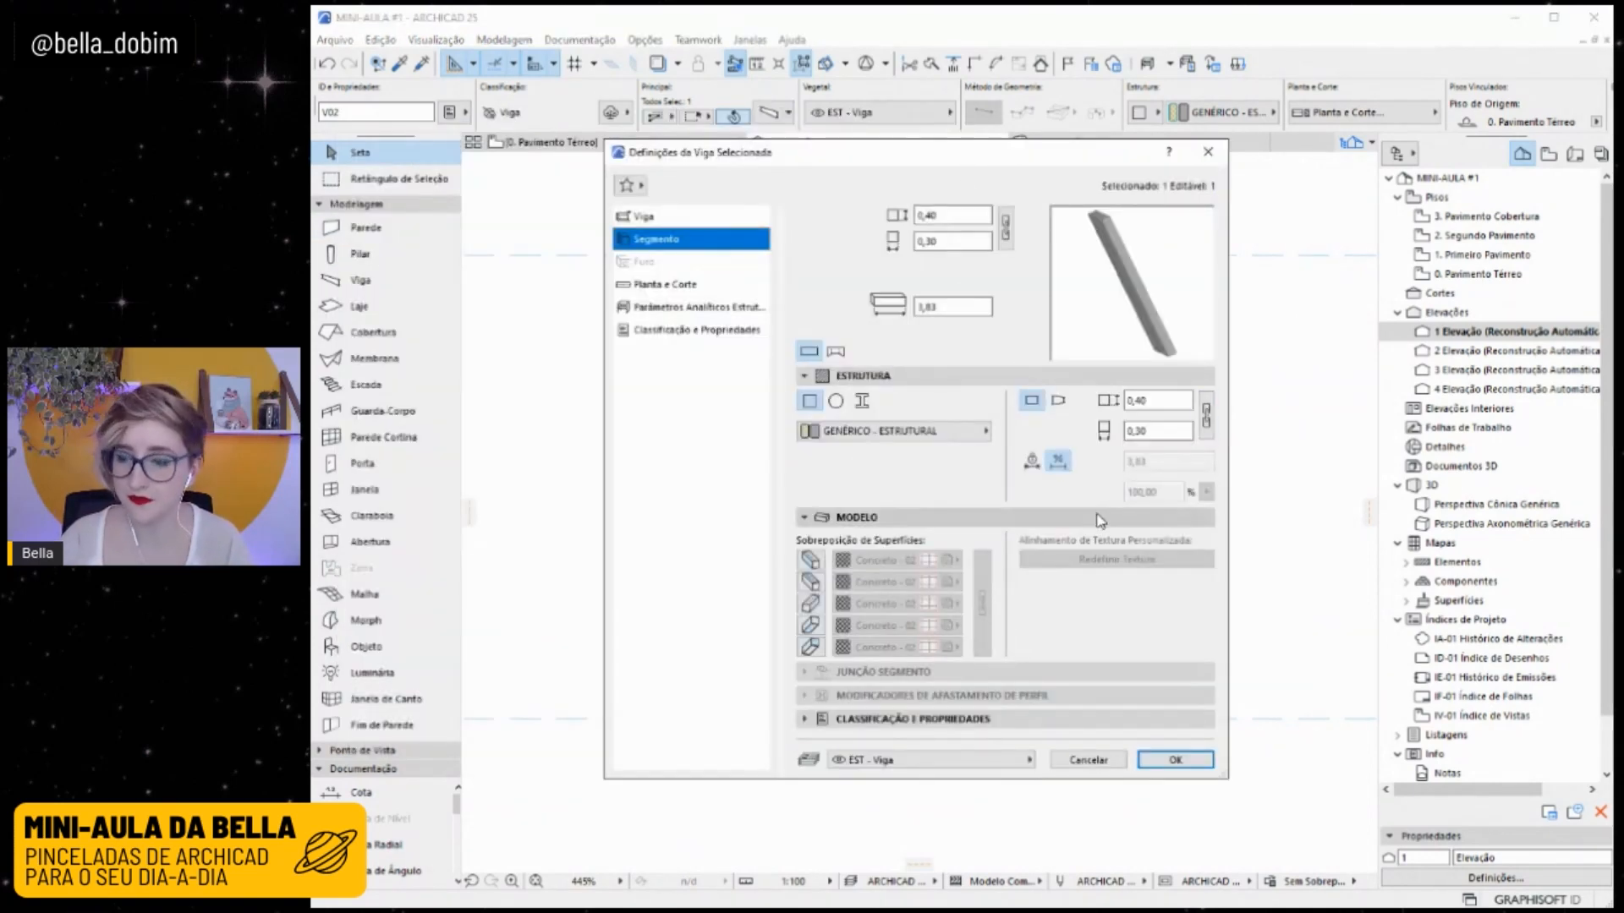
pyautogui.click(648, 218)
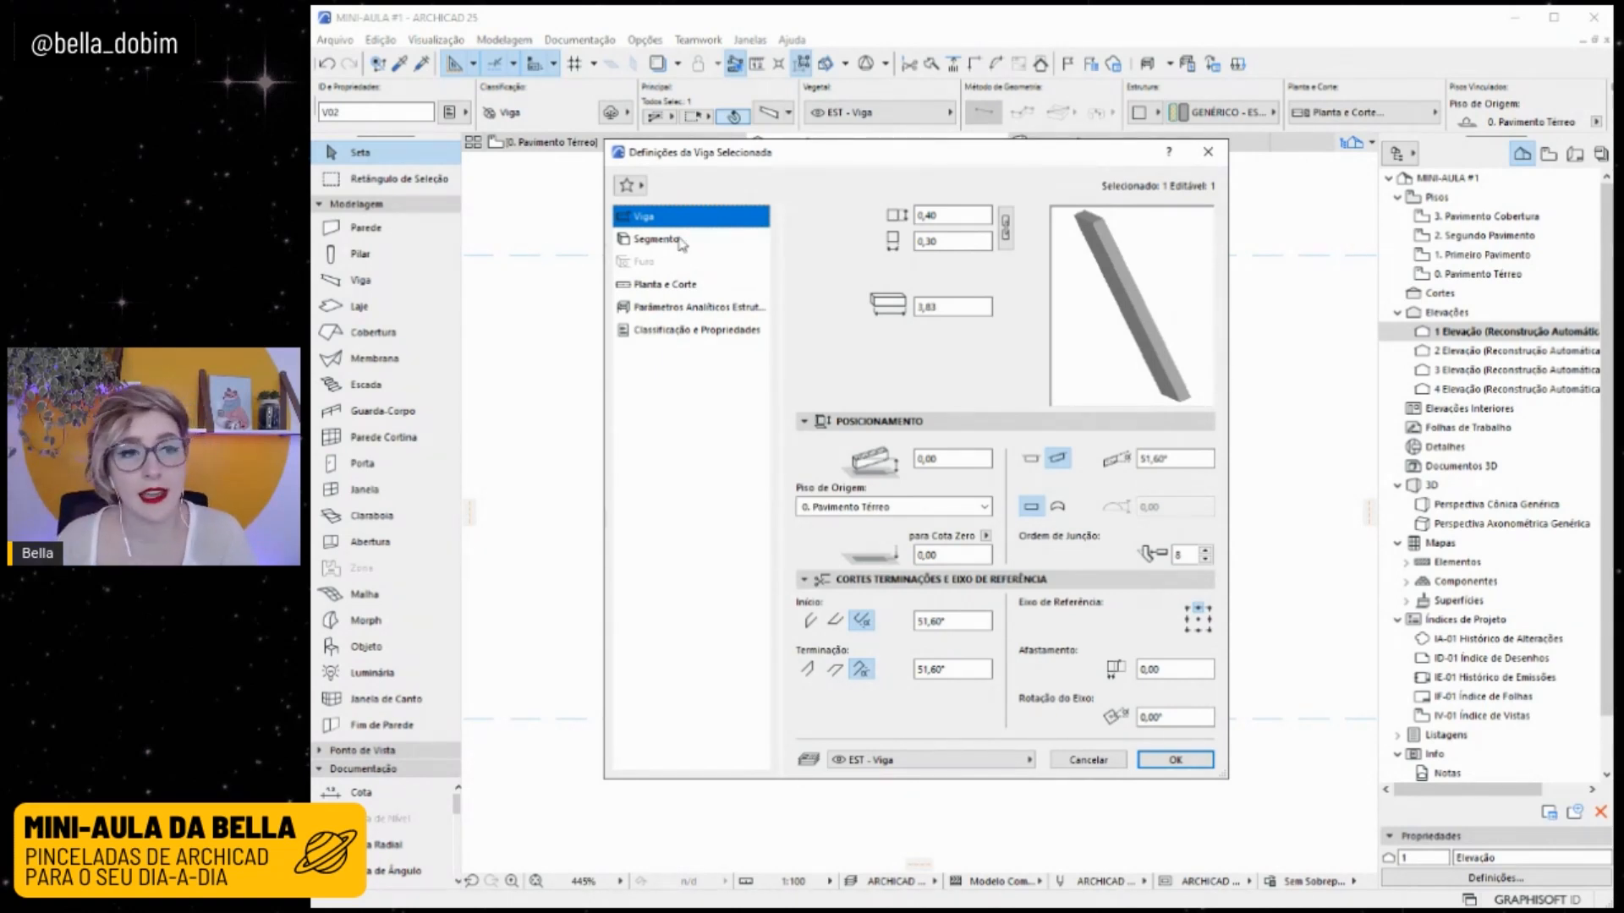
# Make the beam's single segment tapered and set its cross-section height at the start to 0,80.
pyautogui.click(668, 239)
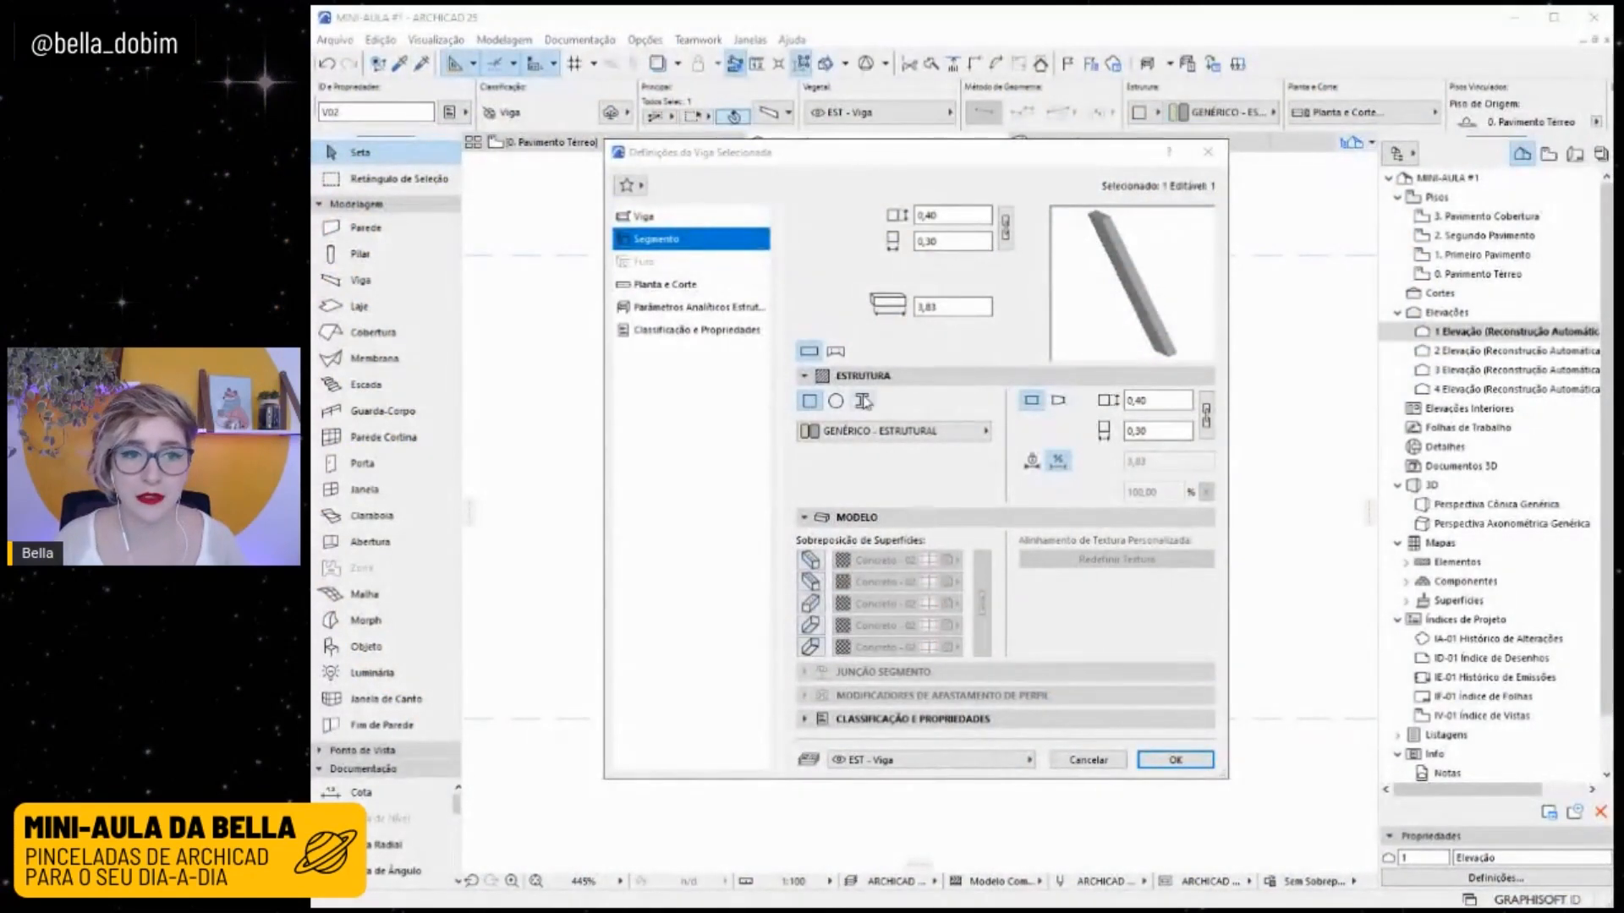
pyautogui.click(1058, 400)
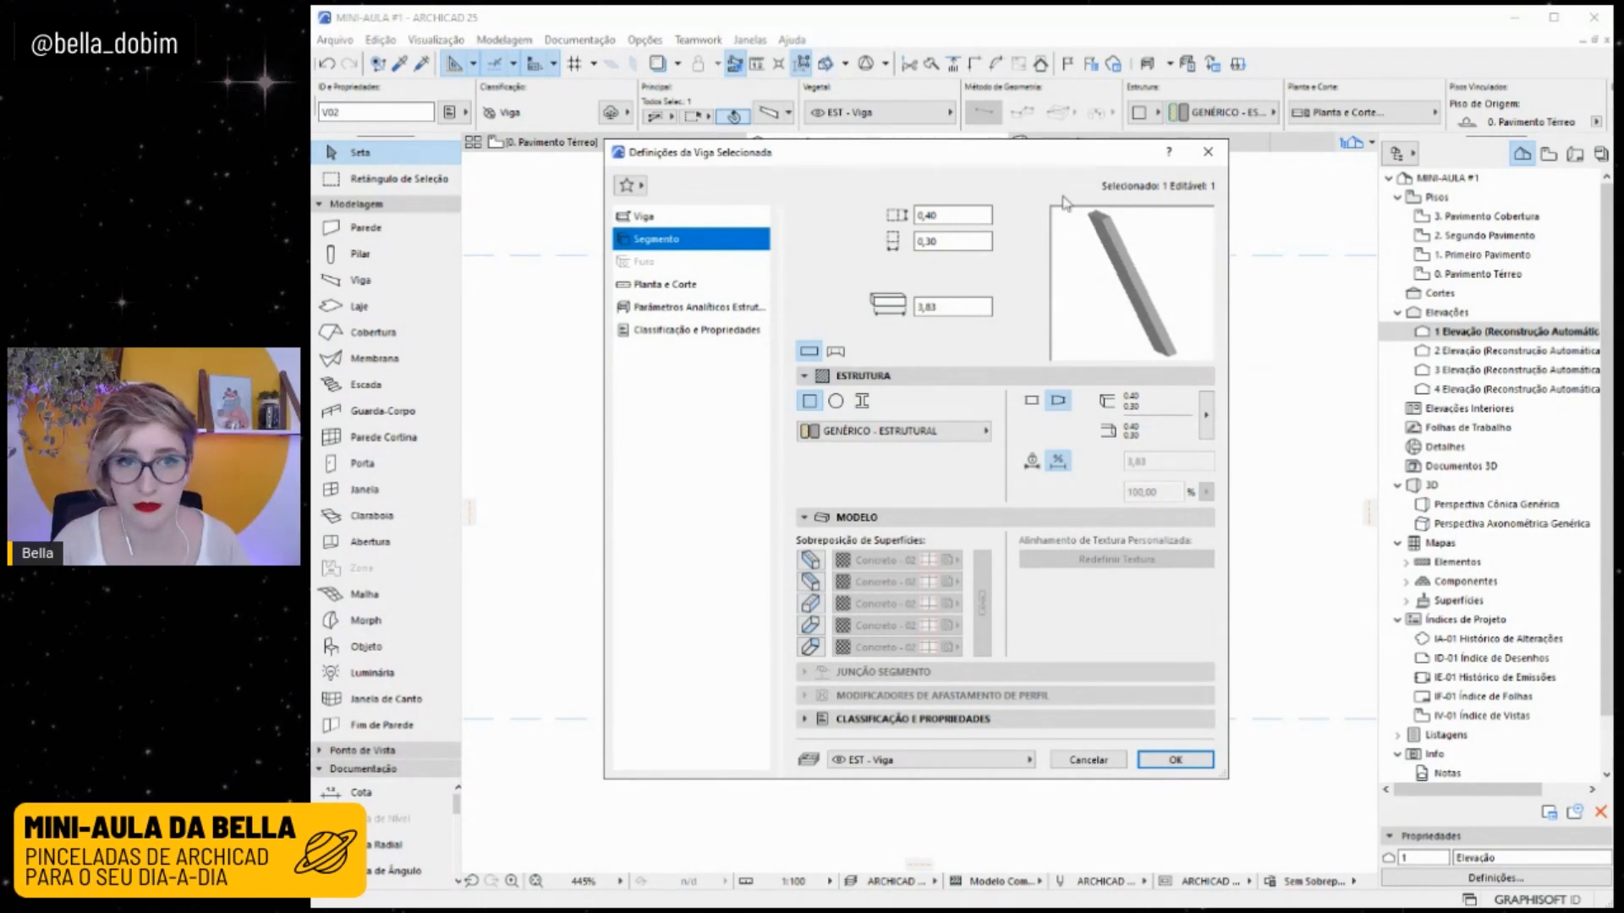
pyautogui.moveTo(1055, 300); pyautogui.dragTo(1070, 278)
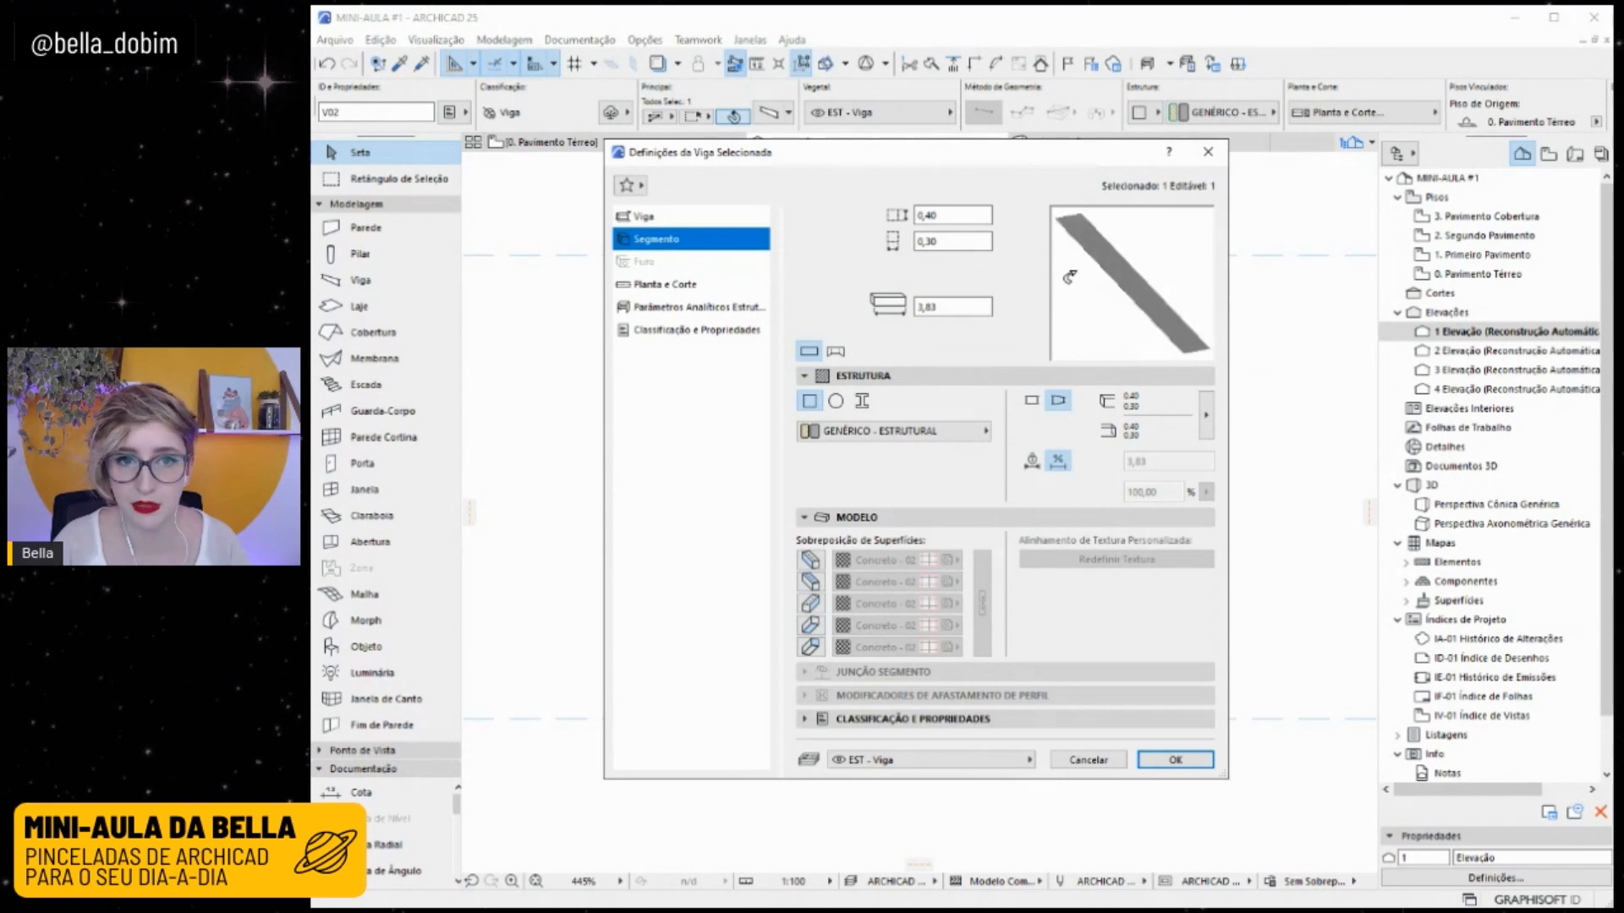
pyautogui.click(1206, 415)
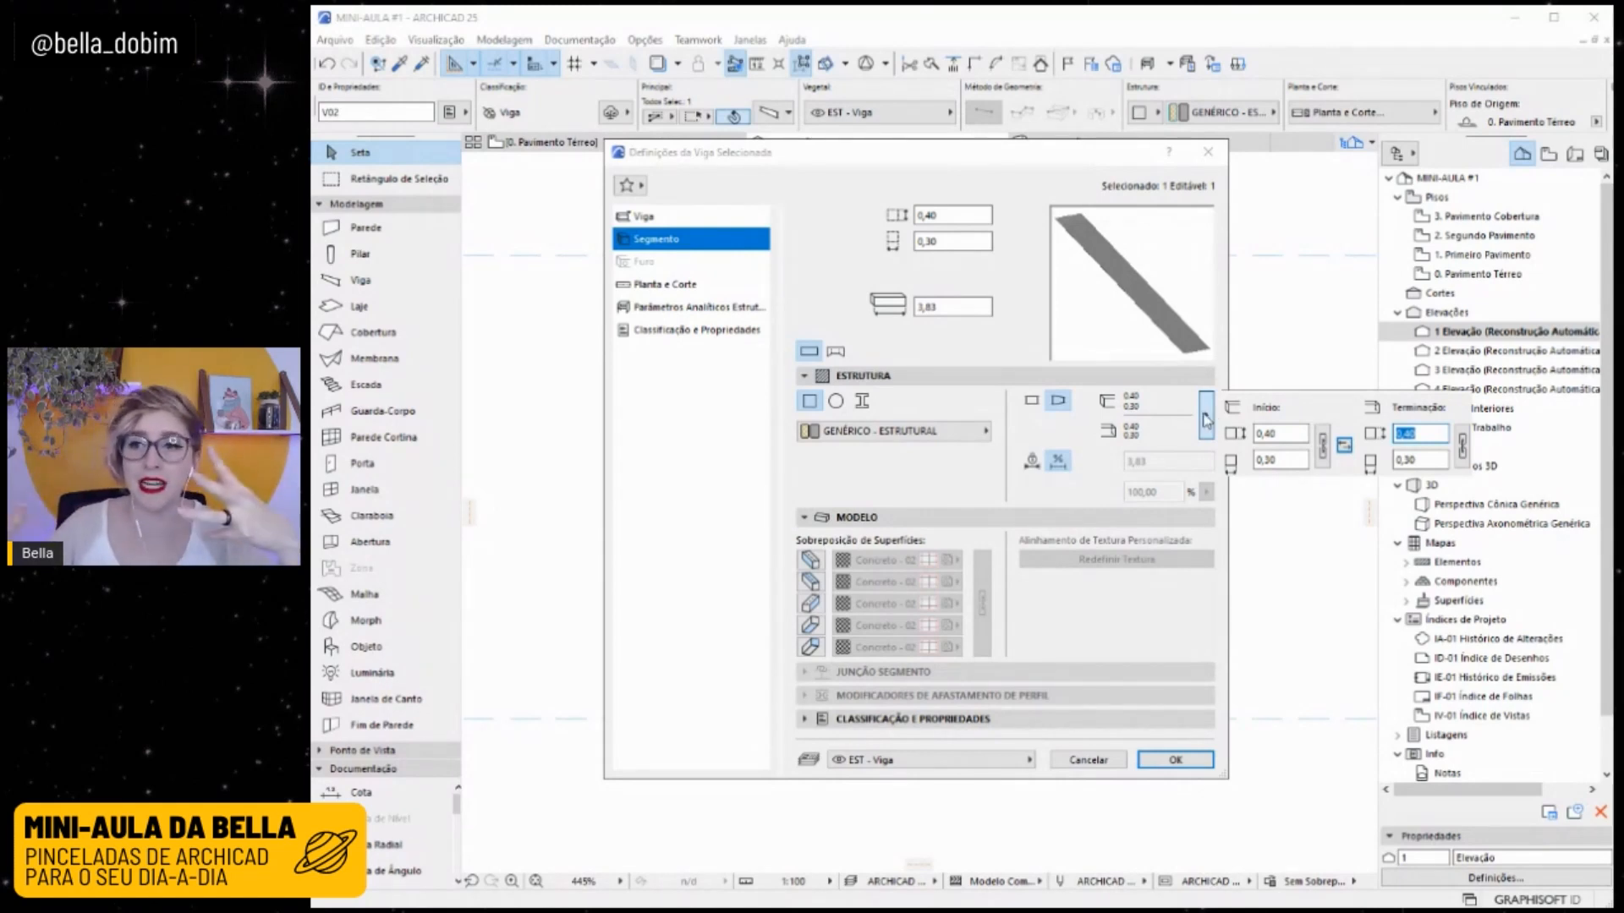
pyautogui.click(1283, 434)
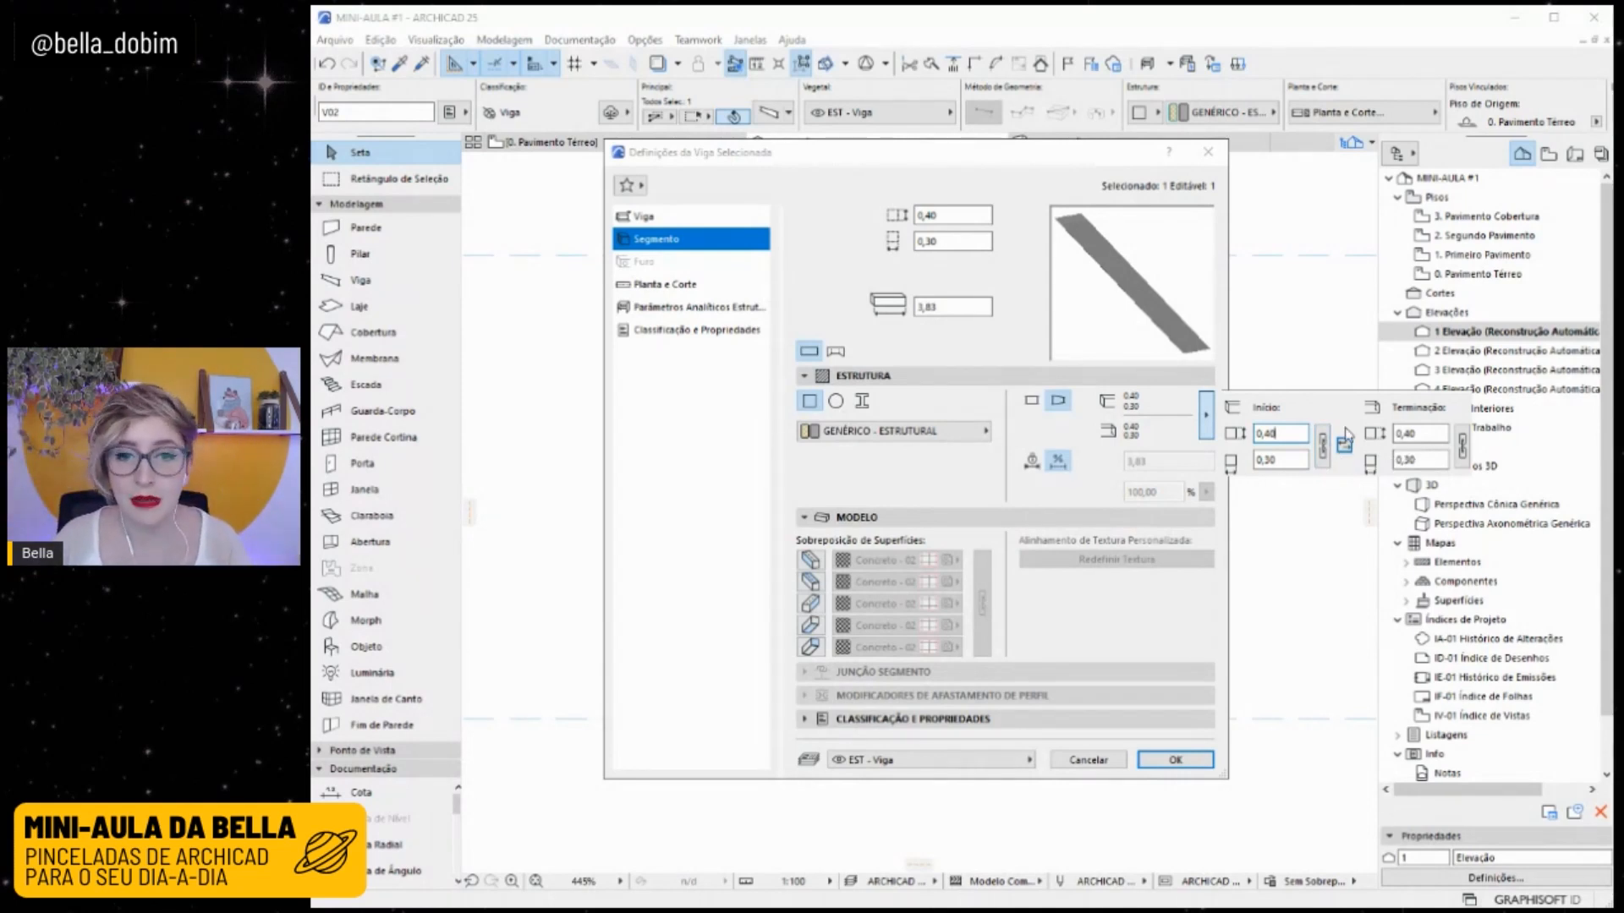
pyautogui.moveTo(1286, 434); pyautogui.dragTo(1185, 437)
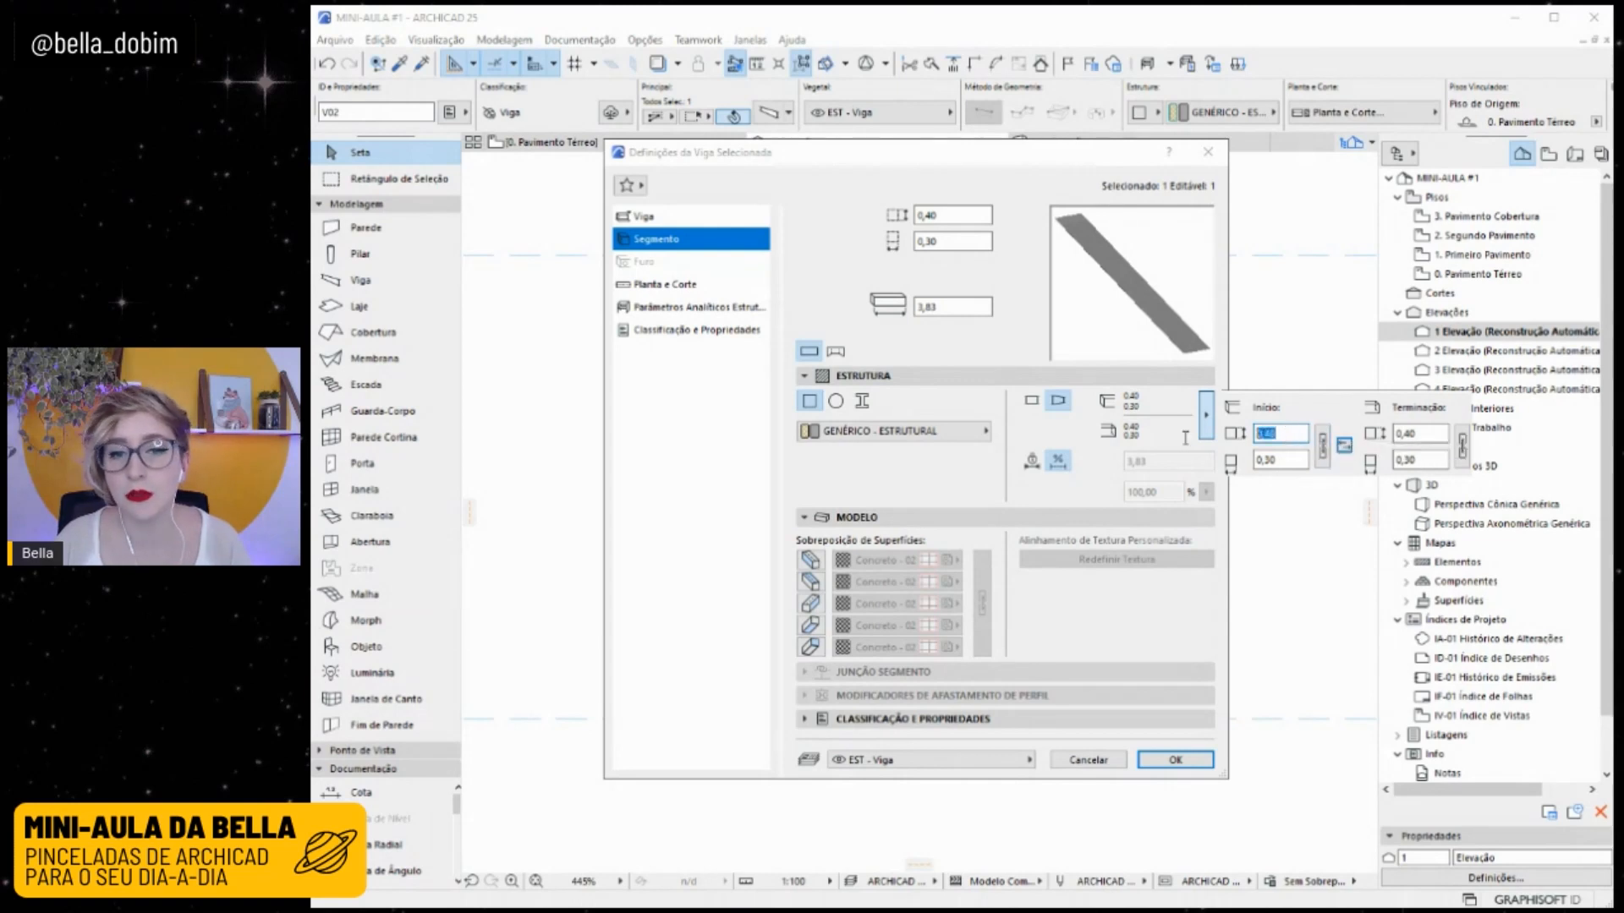
pyautogui.write('0,80')
pyautogui.press('Tab')
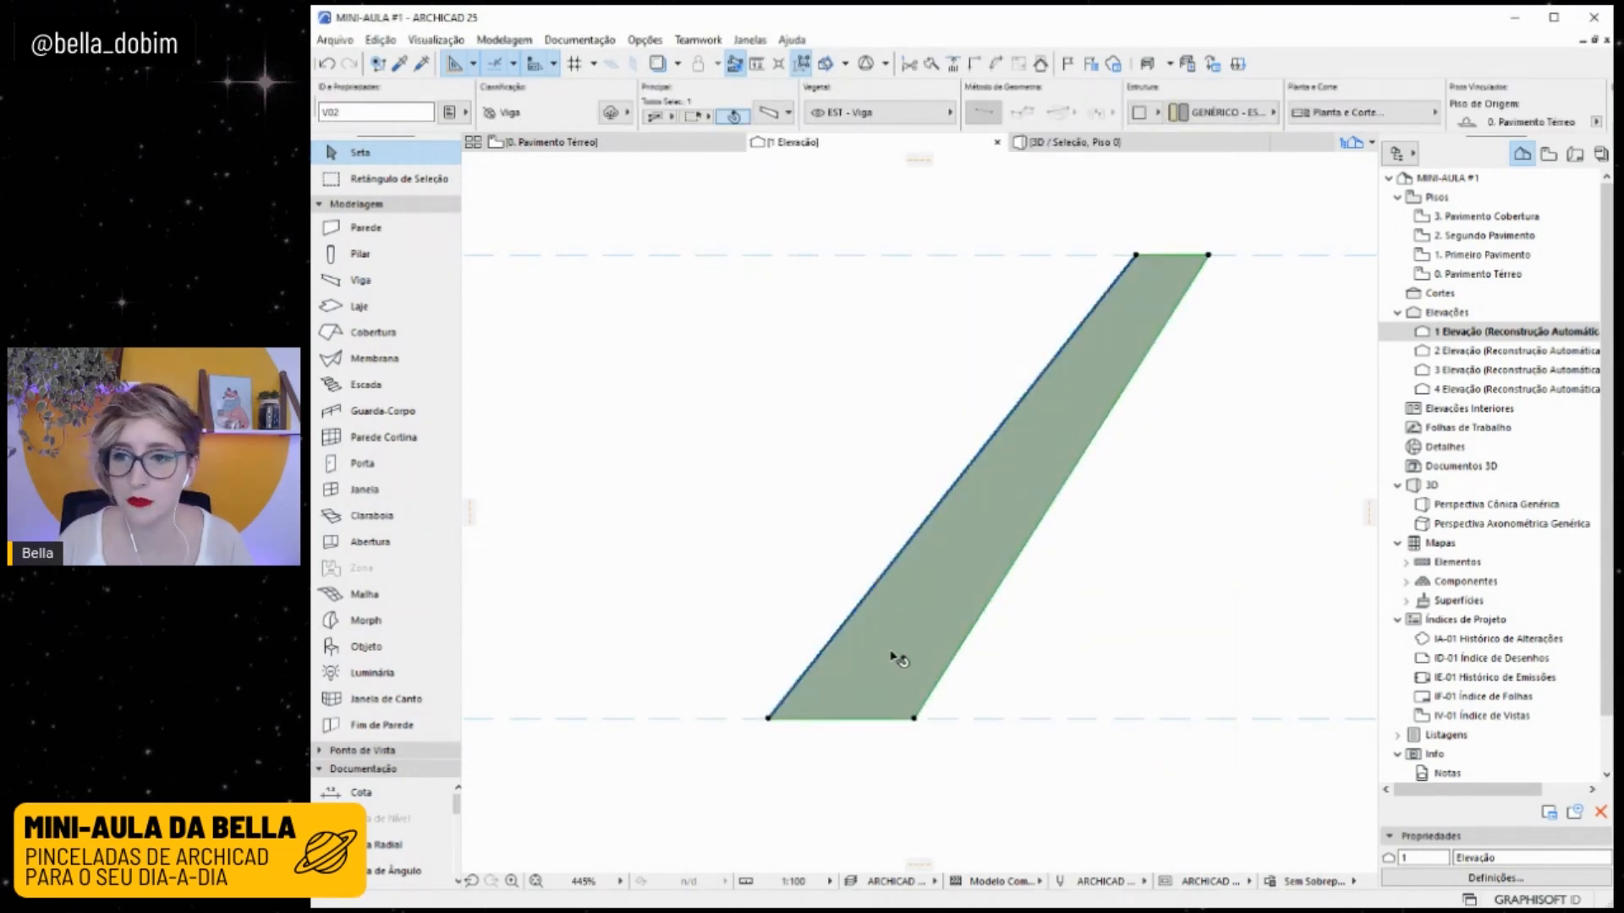
# Set the tapered beam's cross-section height at its termination to 0,20 and apply the settings.
pyautogui.click(768, 115)
pyautogui.click(1206, 415)
pyautogui.click(1421, 433)
pyautogui.doubleClick(1427, 436)
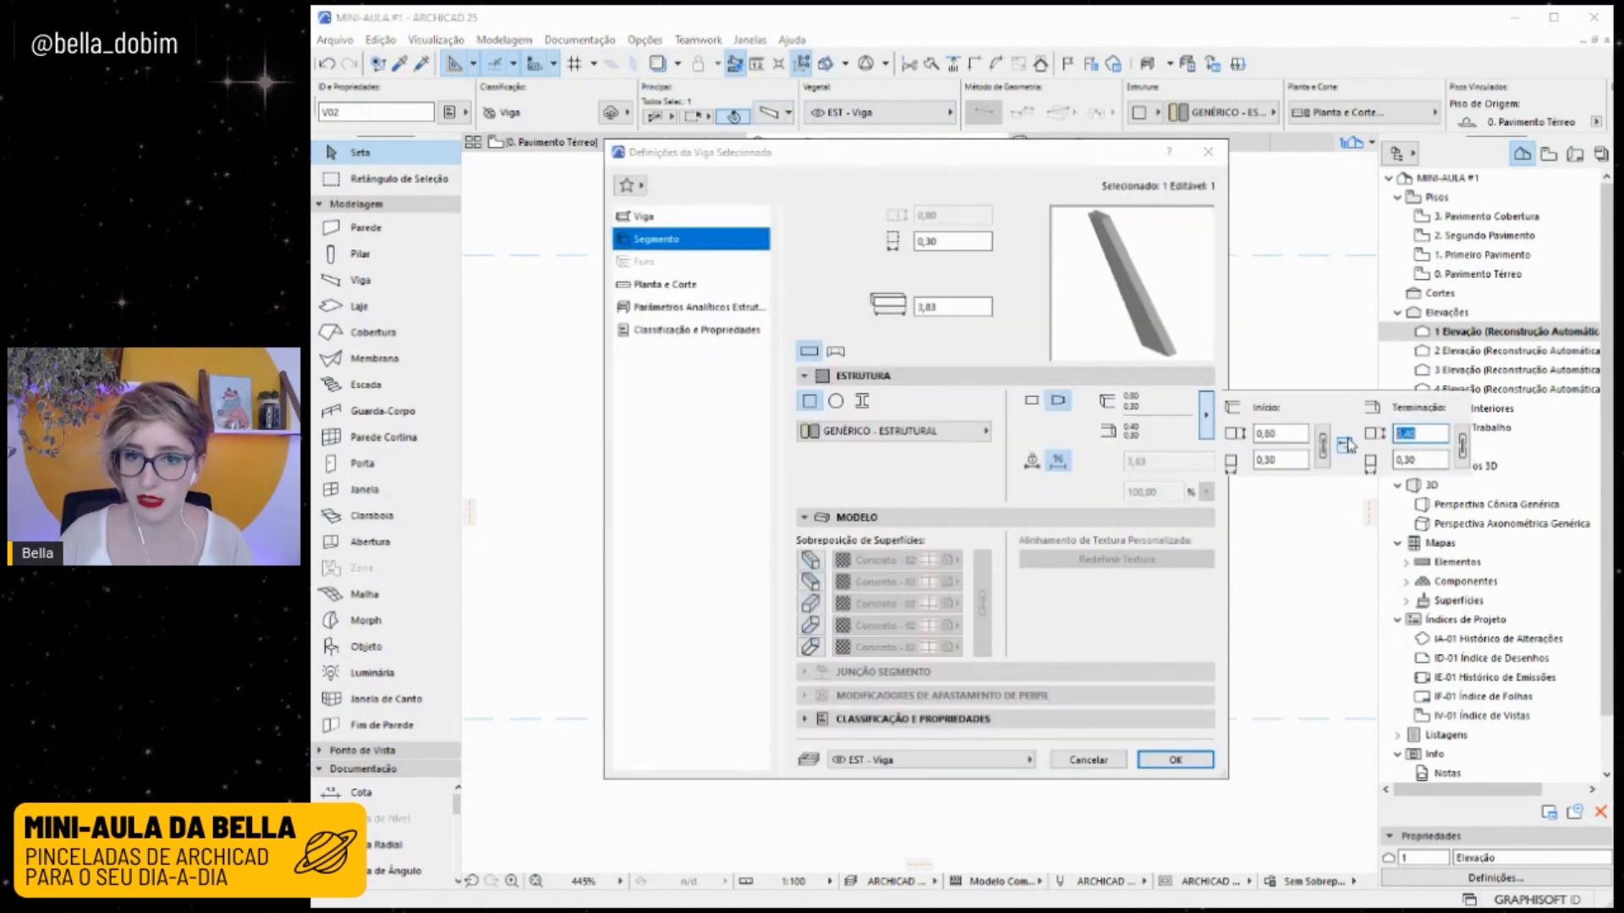
pyautogui.write(',2')
pyautogui.press('Tab')
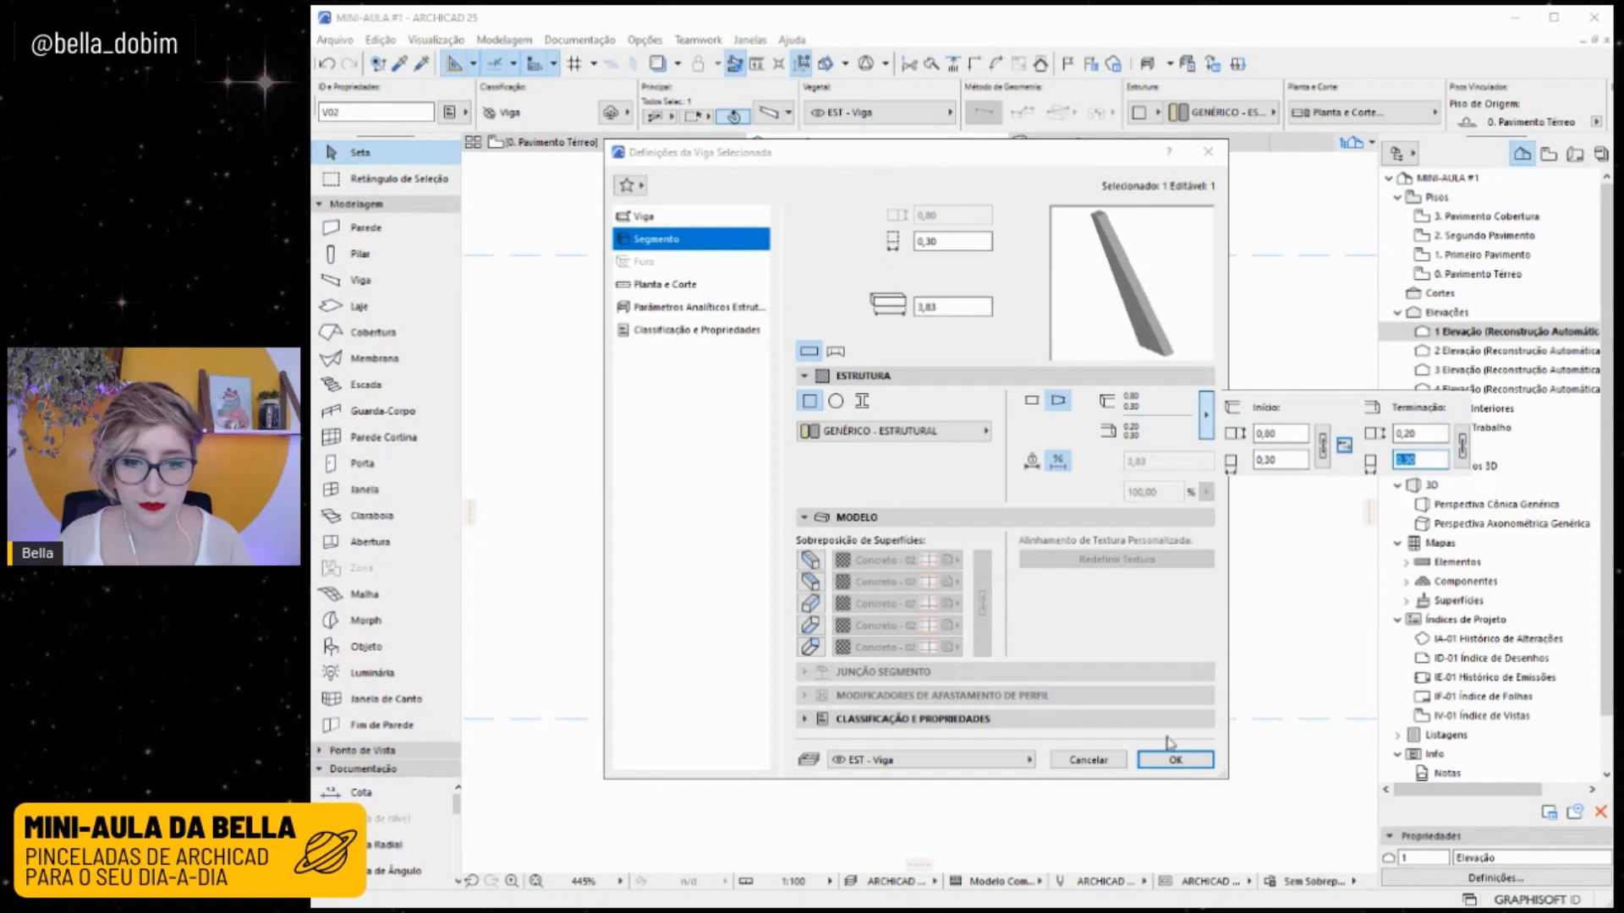
pyautogui.click(1179, 763)
pyautogui.click(1179, 759)
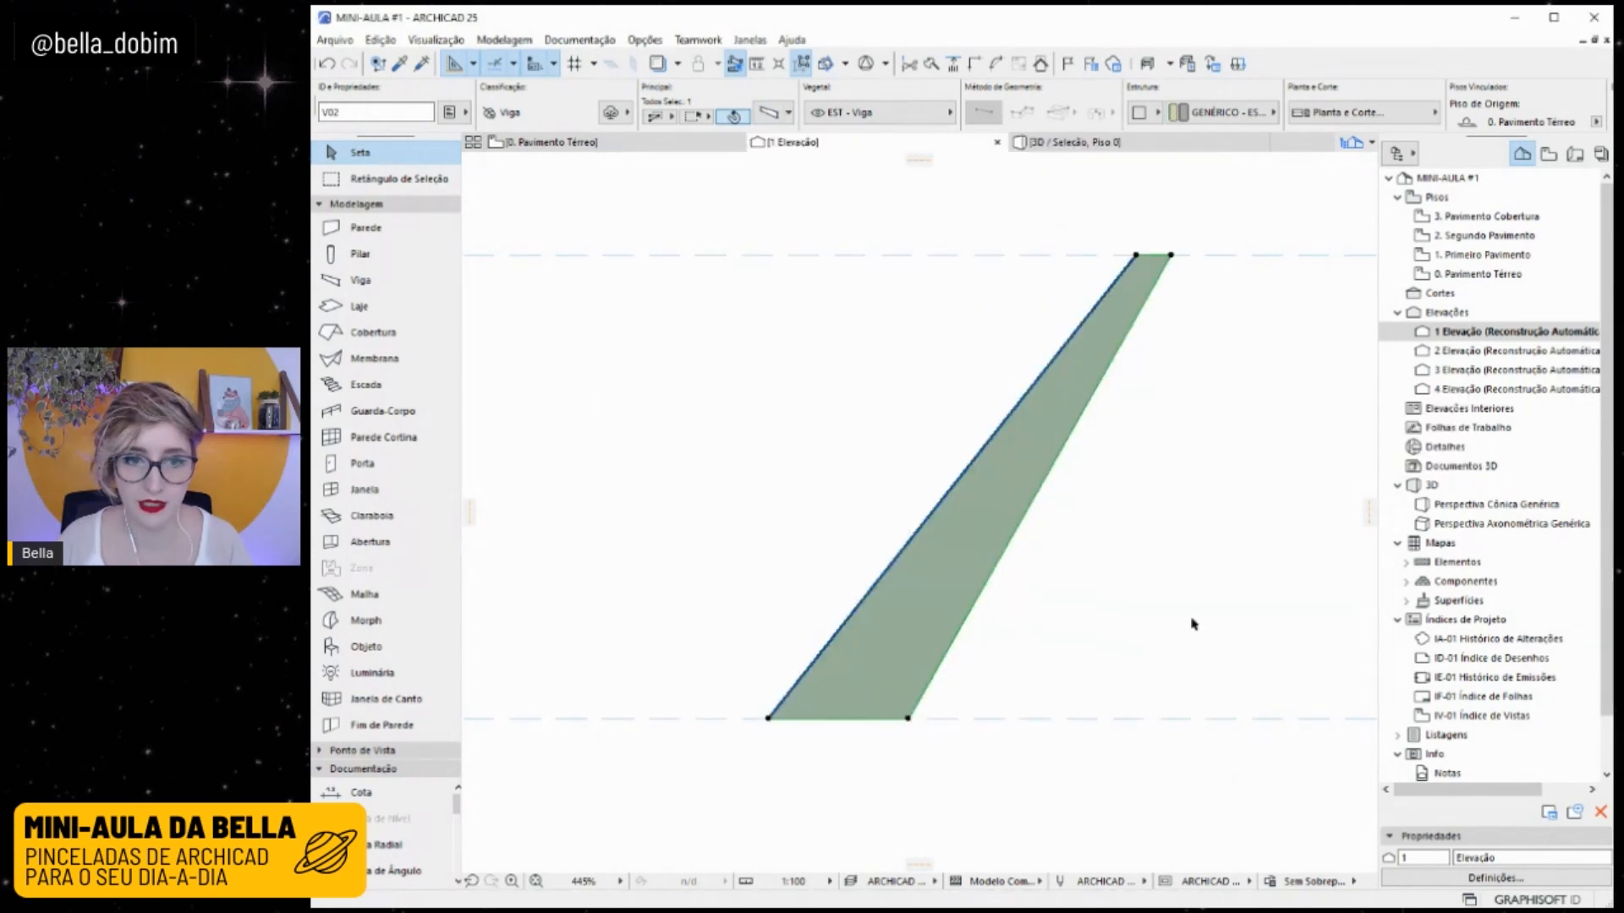
# In the ground floor plan, mirror a copy of the tapered beam about a vertical axis through its lower end.
pyautogui.moveTo(1052, 497); pyautogui.dragTo(1130, 501, button='middle')
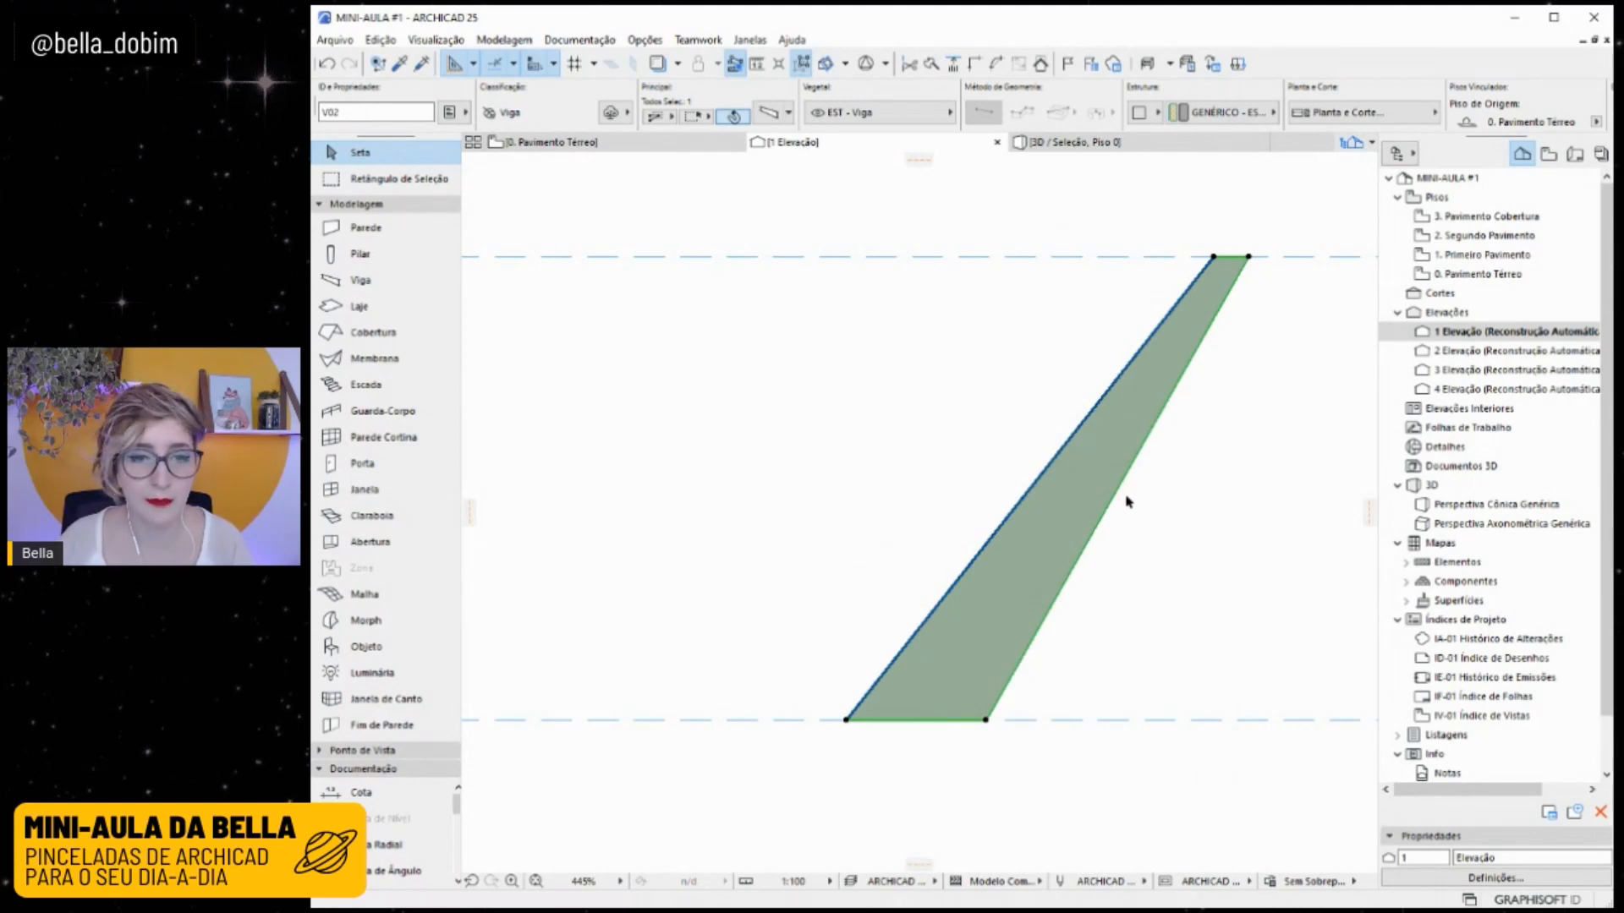
pyautogui.click(652, 143)
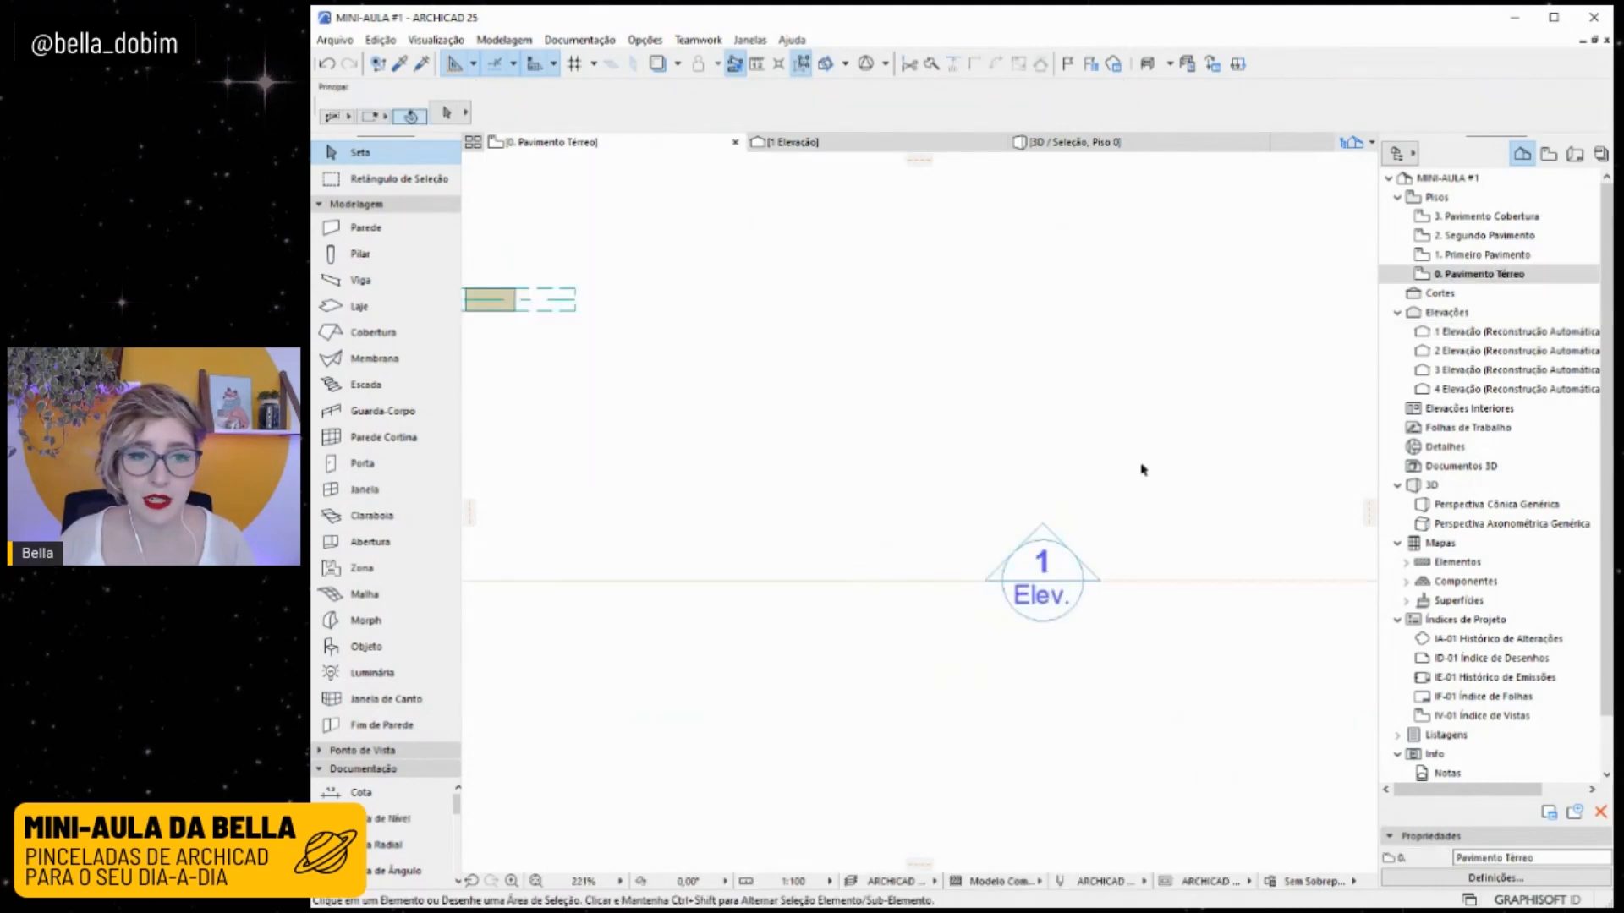
pyautogui.scroll(3, 631, 417)
pyautogui.click(838, 492)
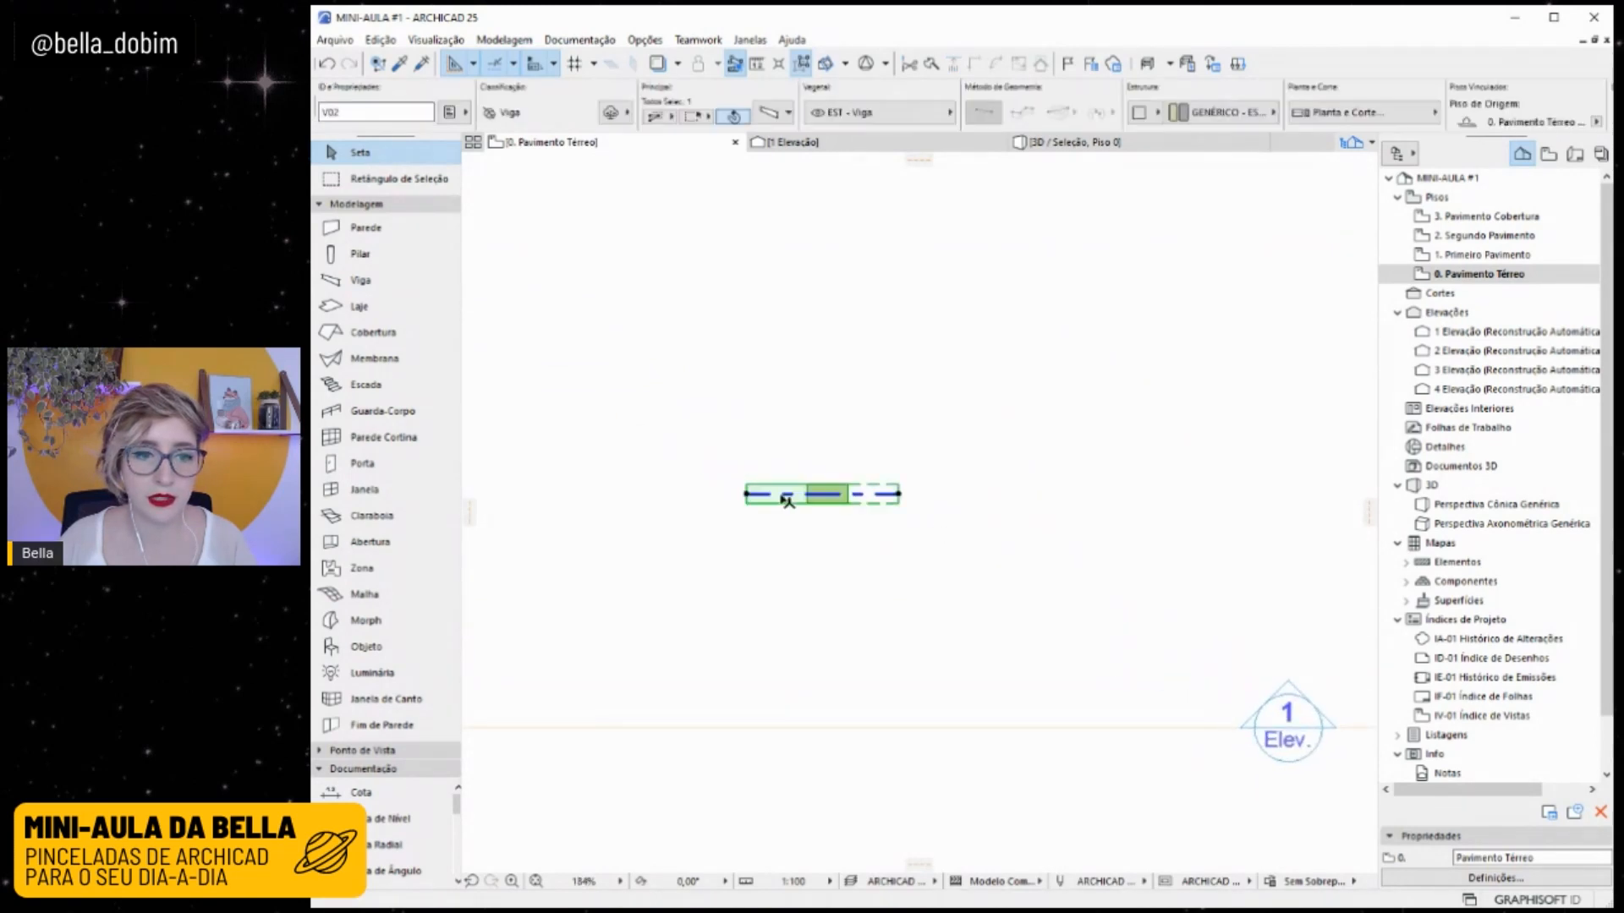
pyautogui.moveTo(703, 496); pyautogui.dragTo(874, 494, button='middle')
pyautogui.scroll(4, 922, 492)
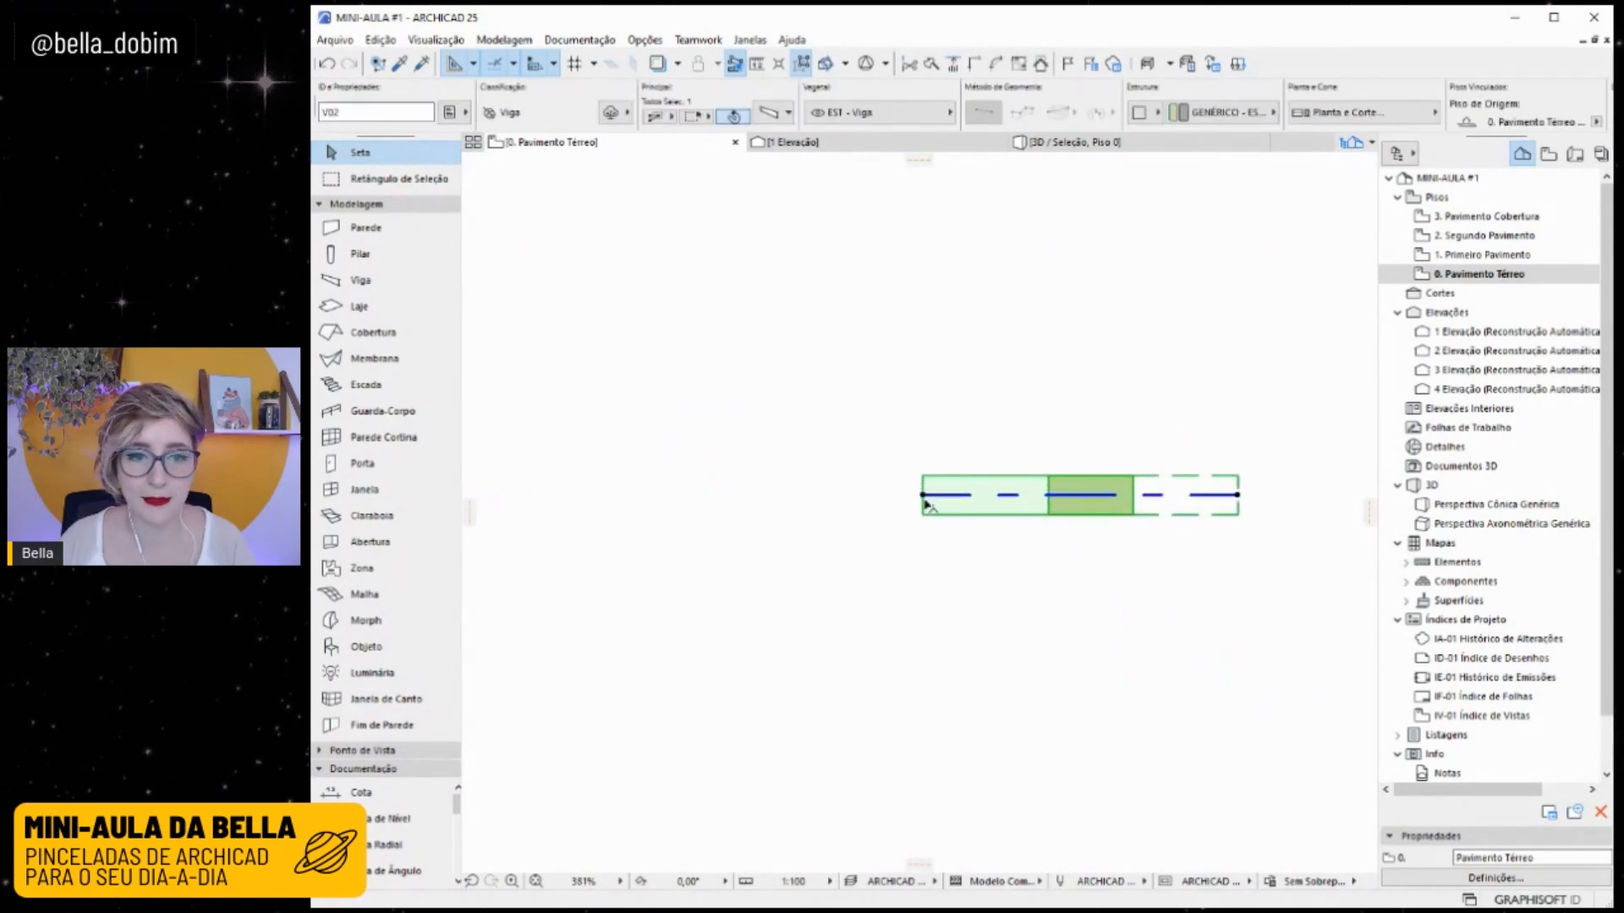
pyautogui.hotkey('ctrl', 'm')
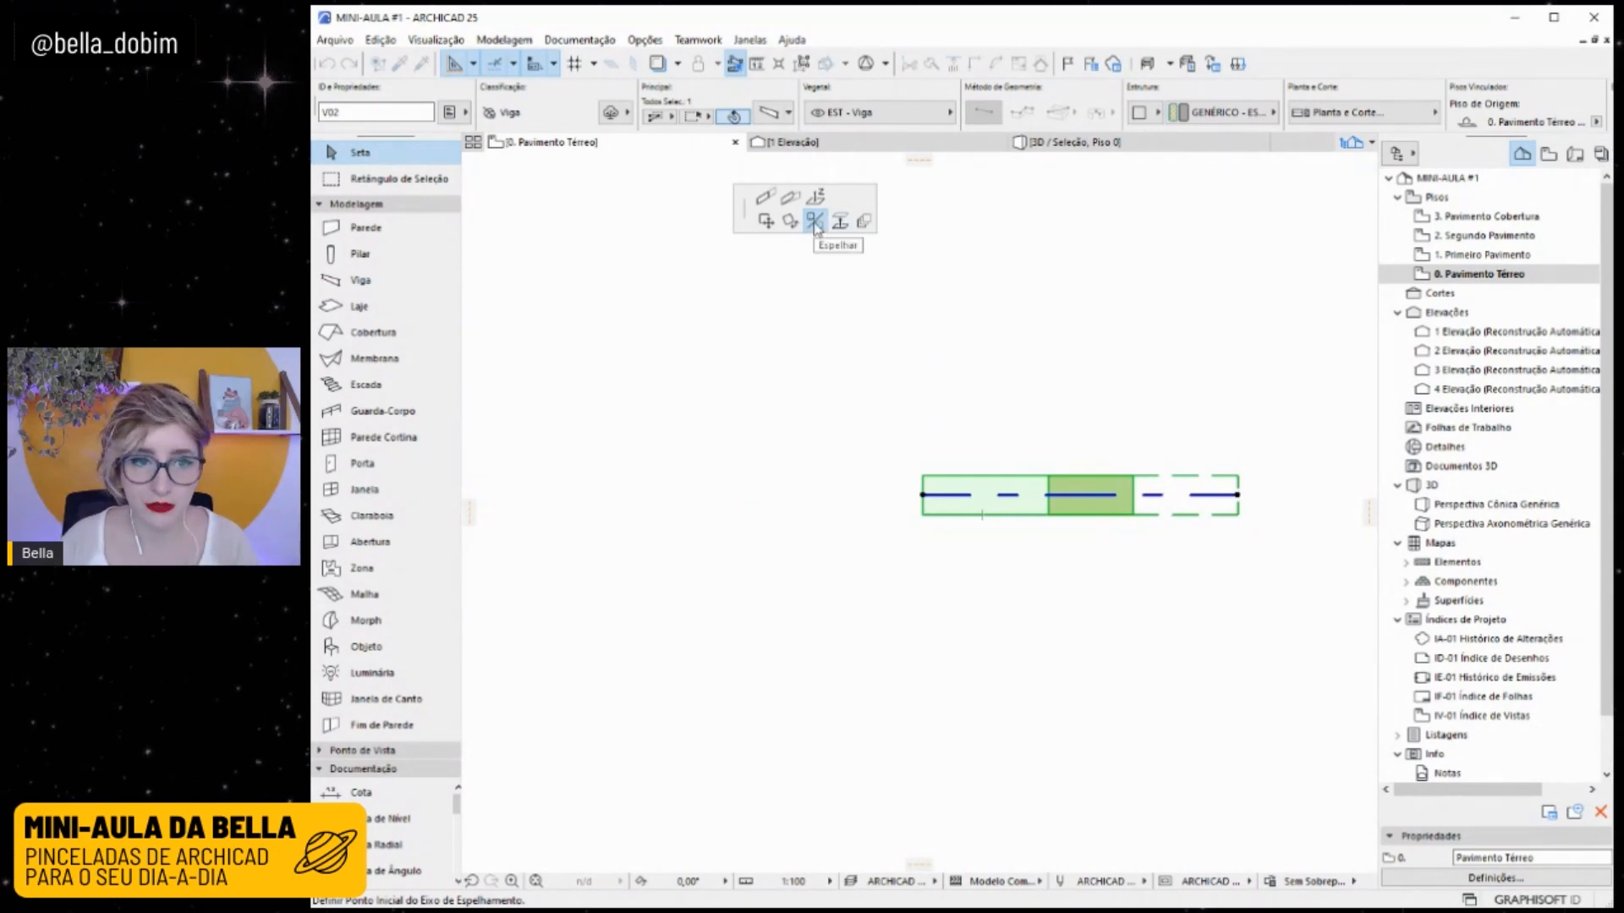
pyautogui.click(924, 494)
pyautogui.press('ctrl')
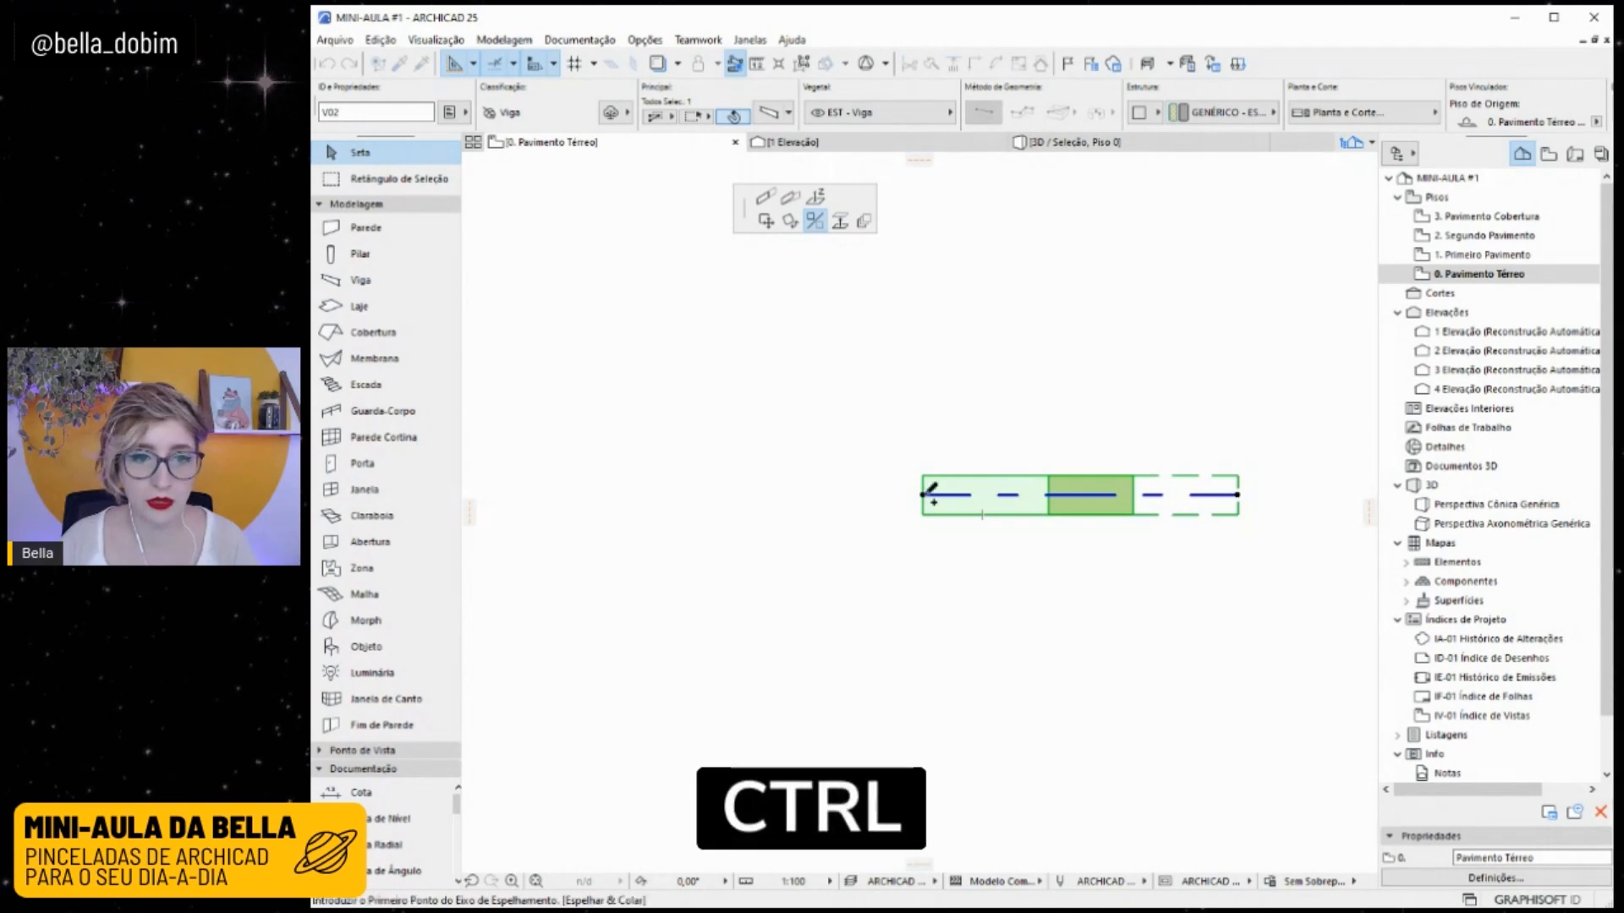
pyautogui.click(925, 406)
pyautogui.click(960, 604)
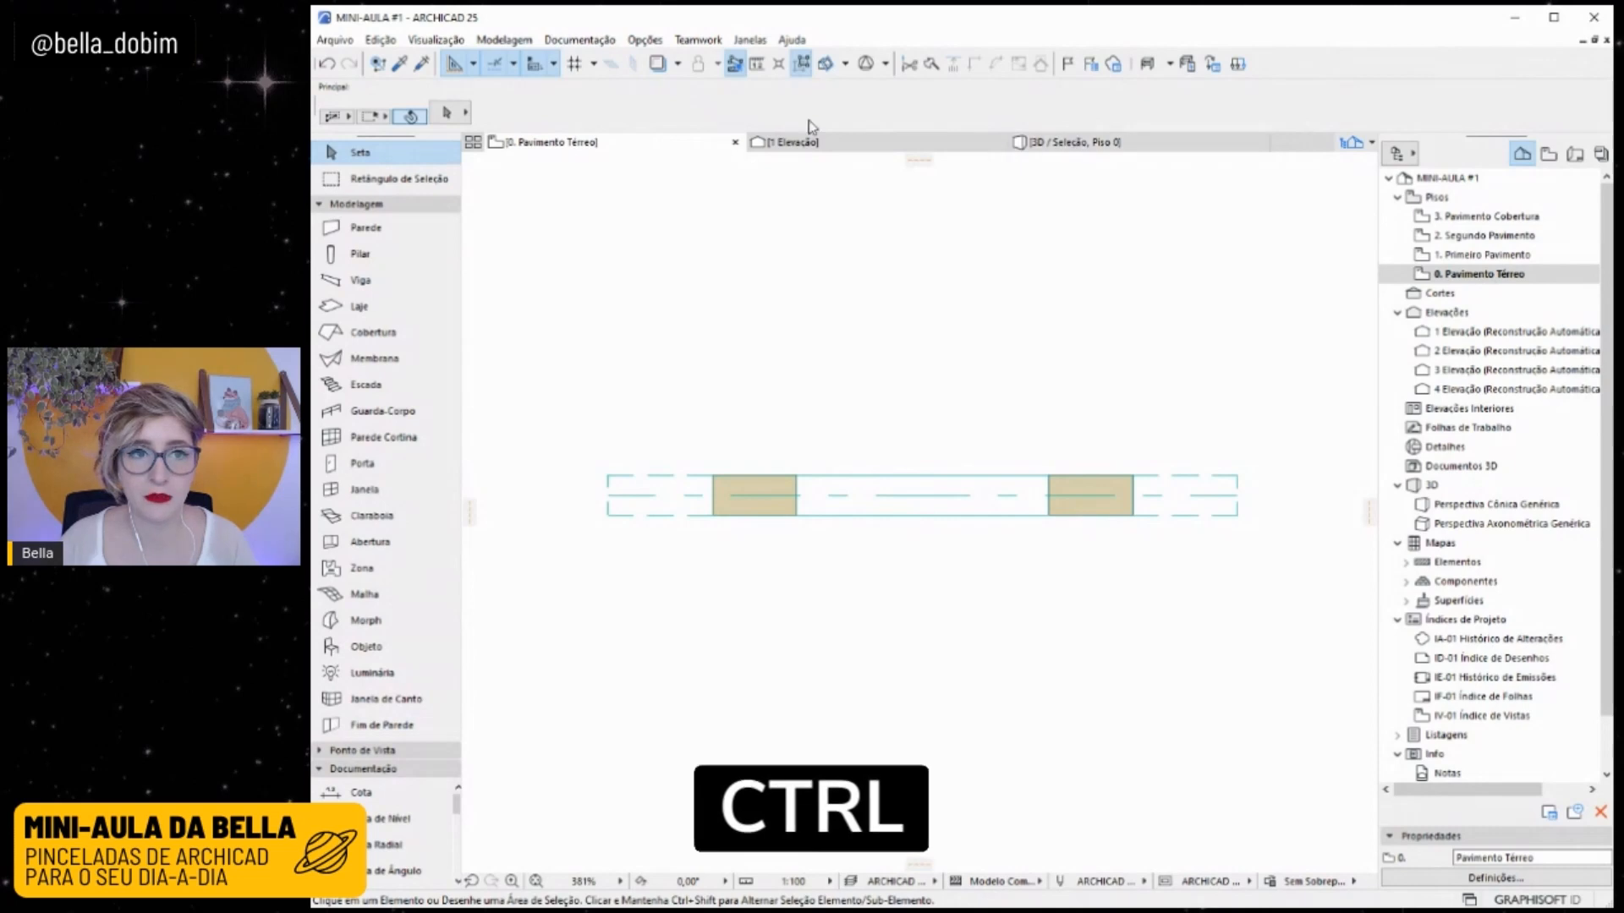
# Examine in the elevation how the two mirrored beams meet below the ground floor line, selecting each in turn.
pyautogui.click(832, 145)
pyautogui.scroll(-5, 1123, 558)
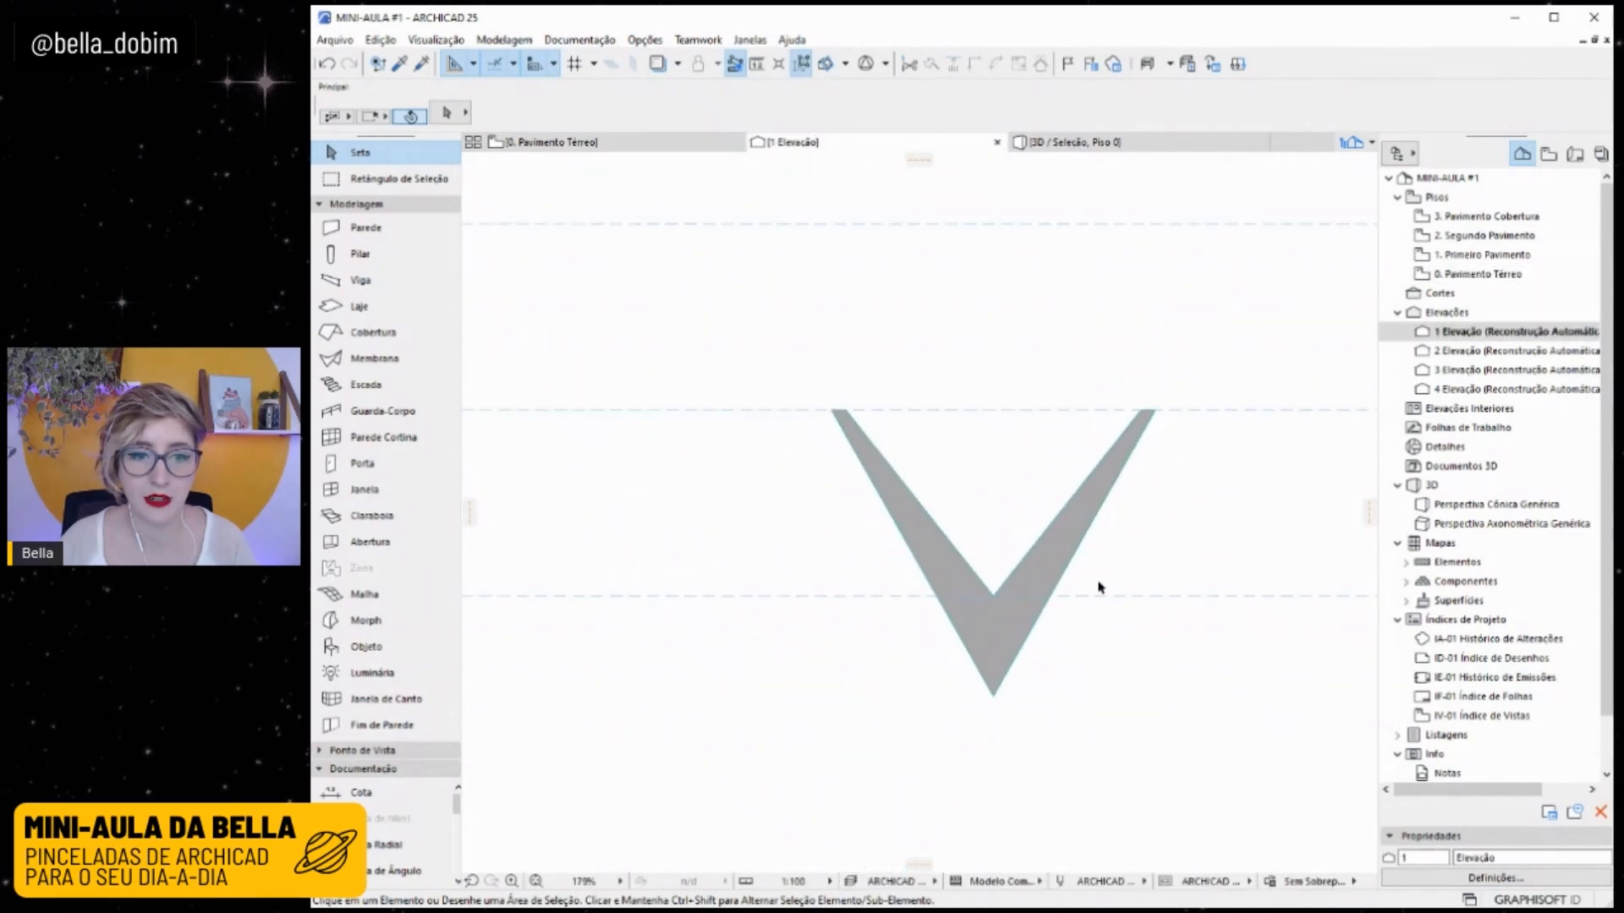
pyautogui.click(1049, 562)
pyautogui.scroll(1, 1078, 568)
pyautogui.scroll(3, 1078, 567)
pyautogui.moveTo(882, 511); pyautogui.dragTo(956, 506, button='middle')
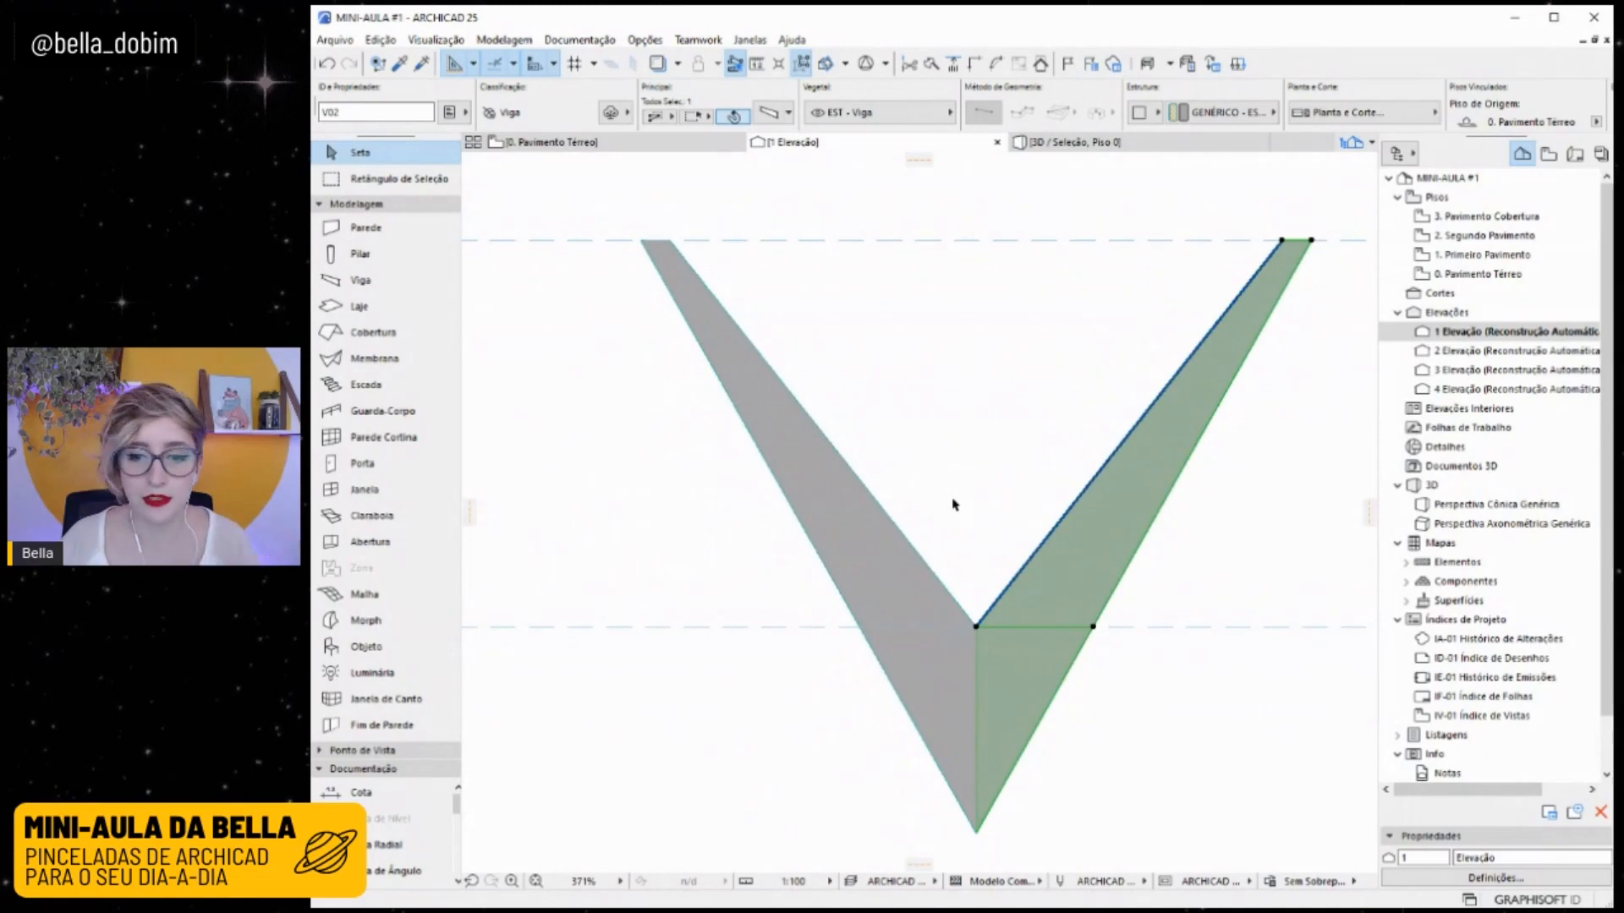
pyautogui.keyDown('shift'); pyautogui.click(871, 530); pyautogui.keyUp('shift')
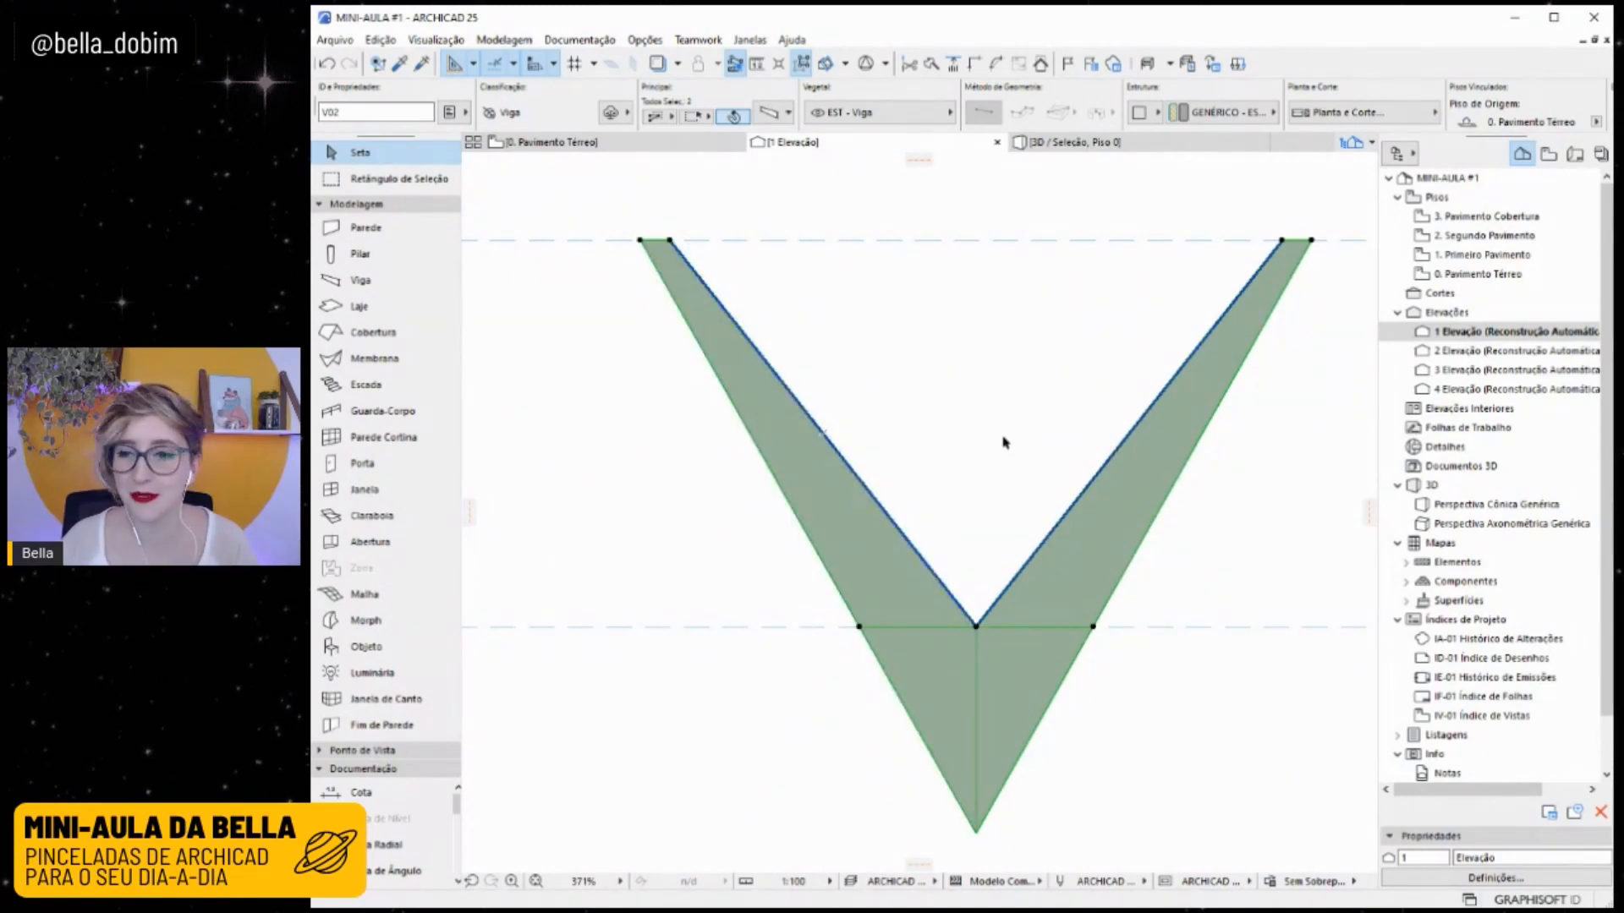
pyautogui.press('Escape')
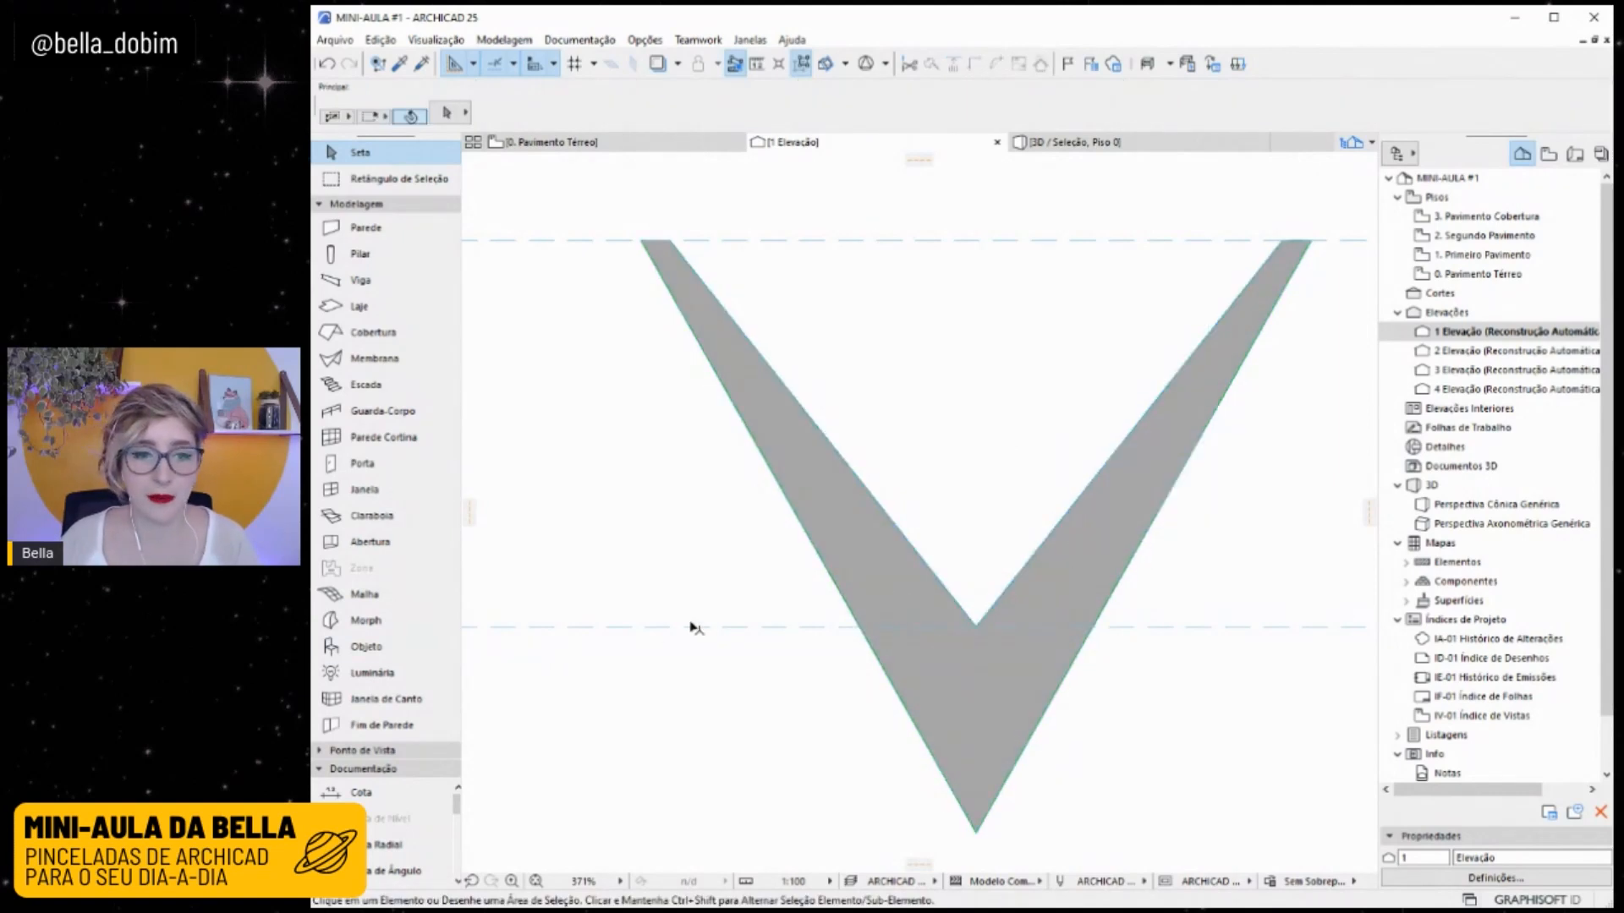
pyautogui.click(1074, 592)
pyautogui.click(842, 526)
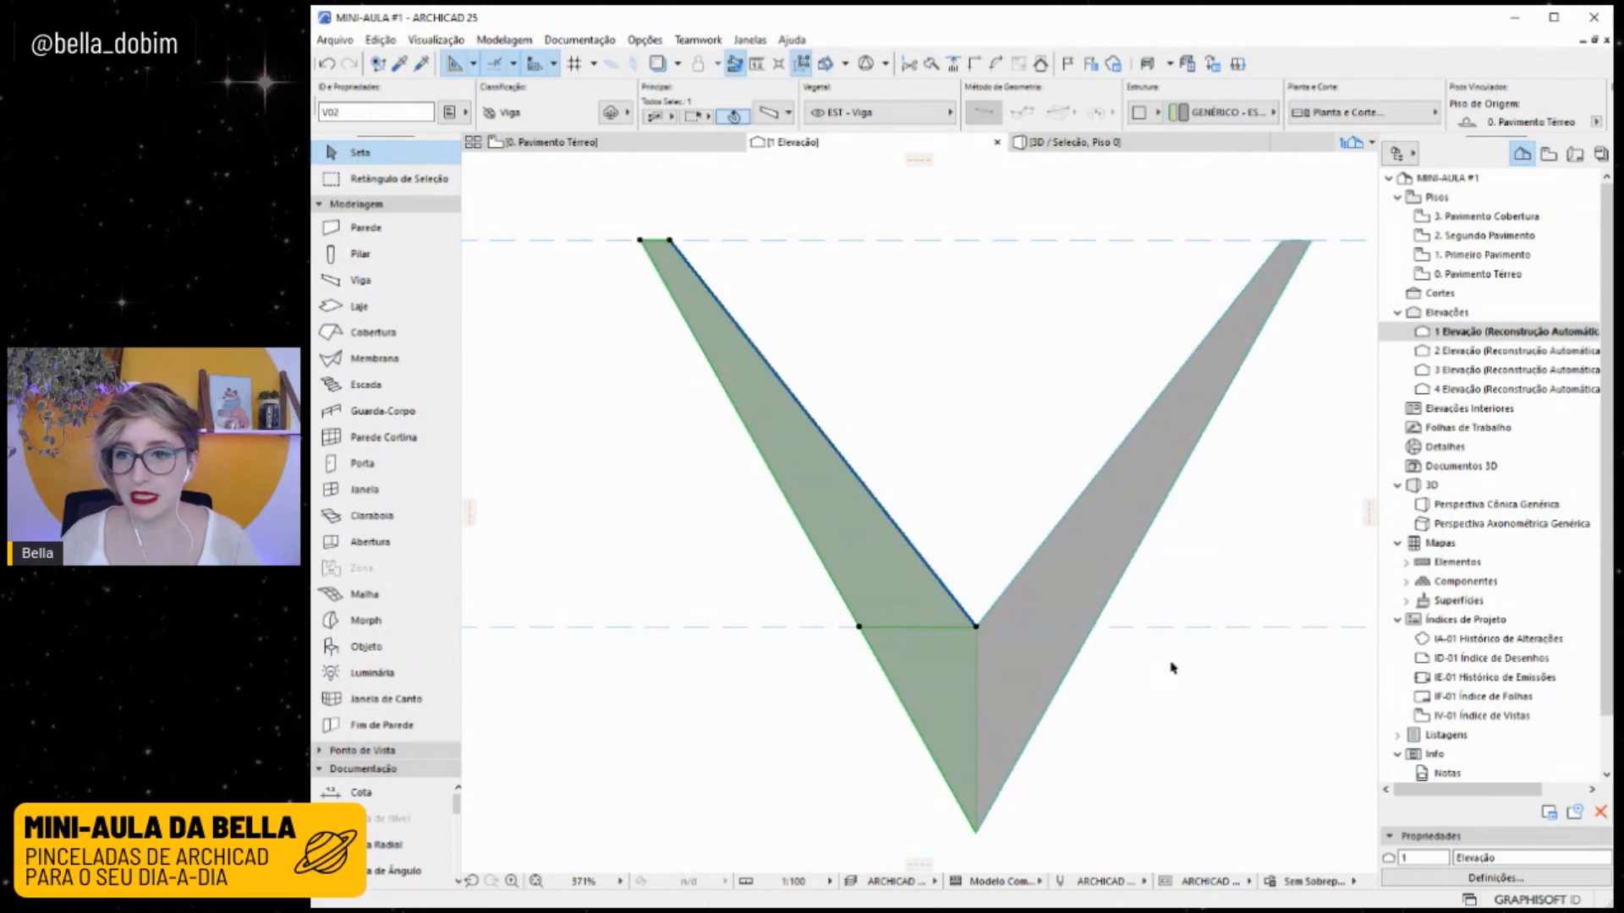
pyautogui.click(1109, 560)
pyautogui.click(848, 522)
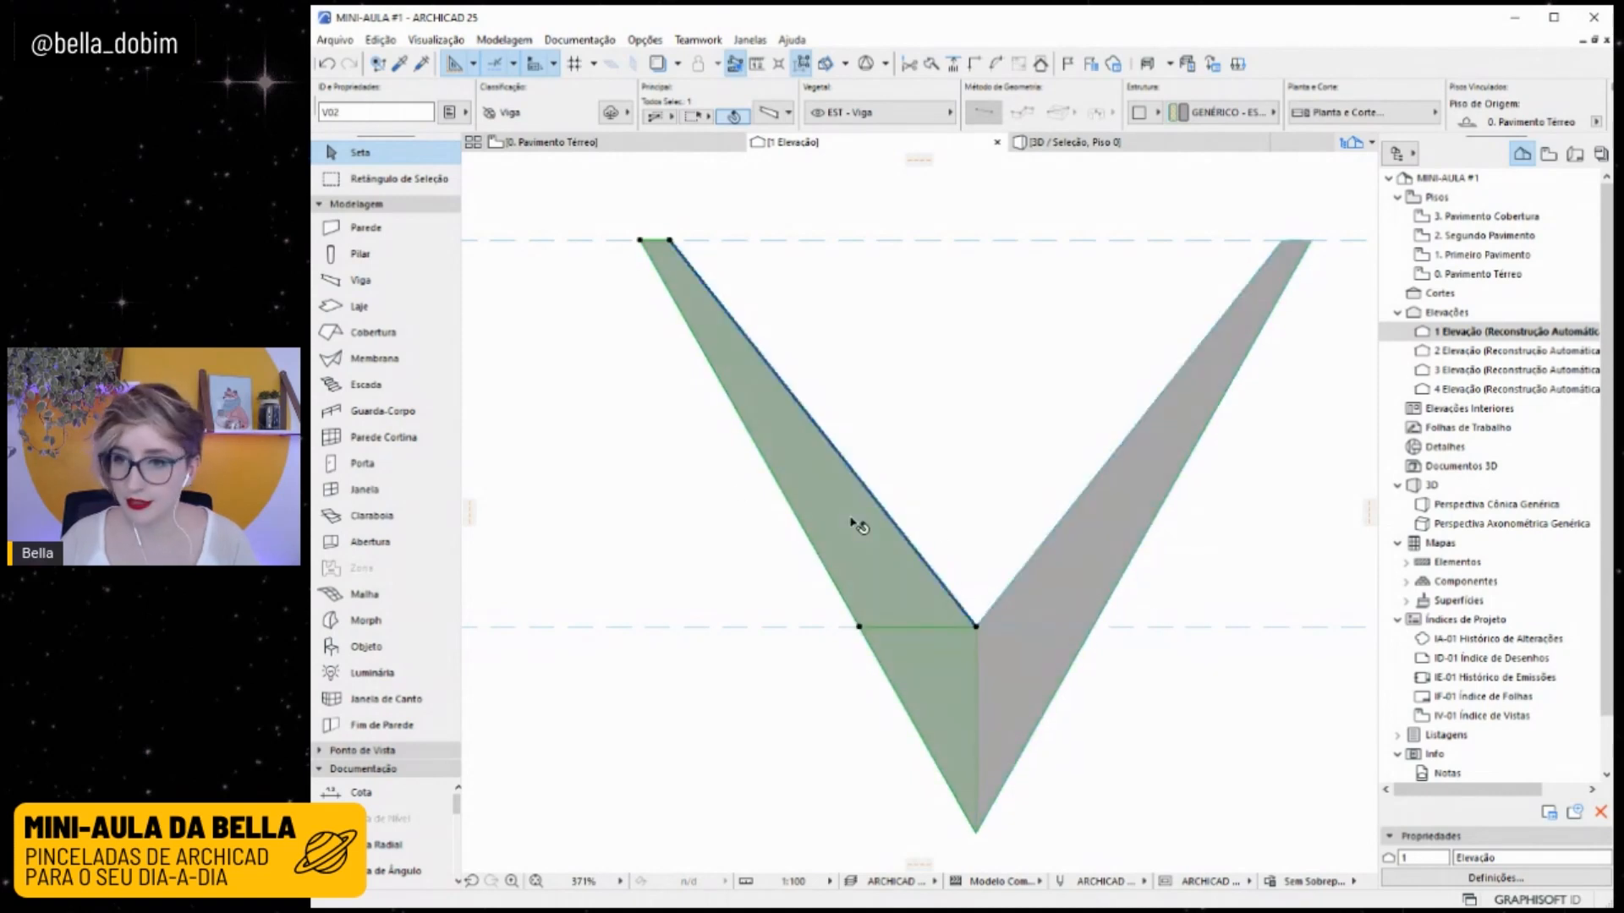
pyautogui.moveTo(1003, 495); pyautogui.dragTo(1008, 471, button='middle')
pyautogui.click(1013, 677)
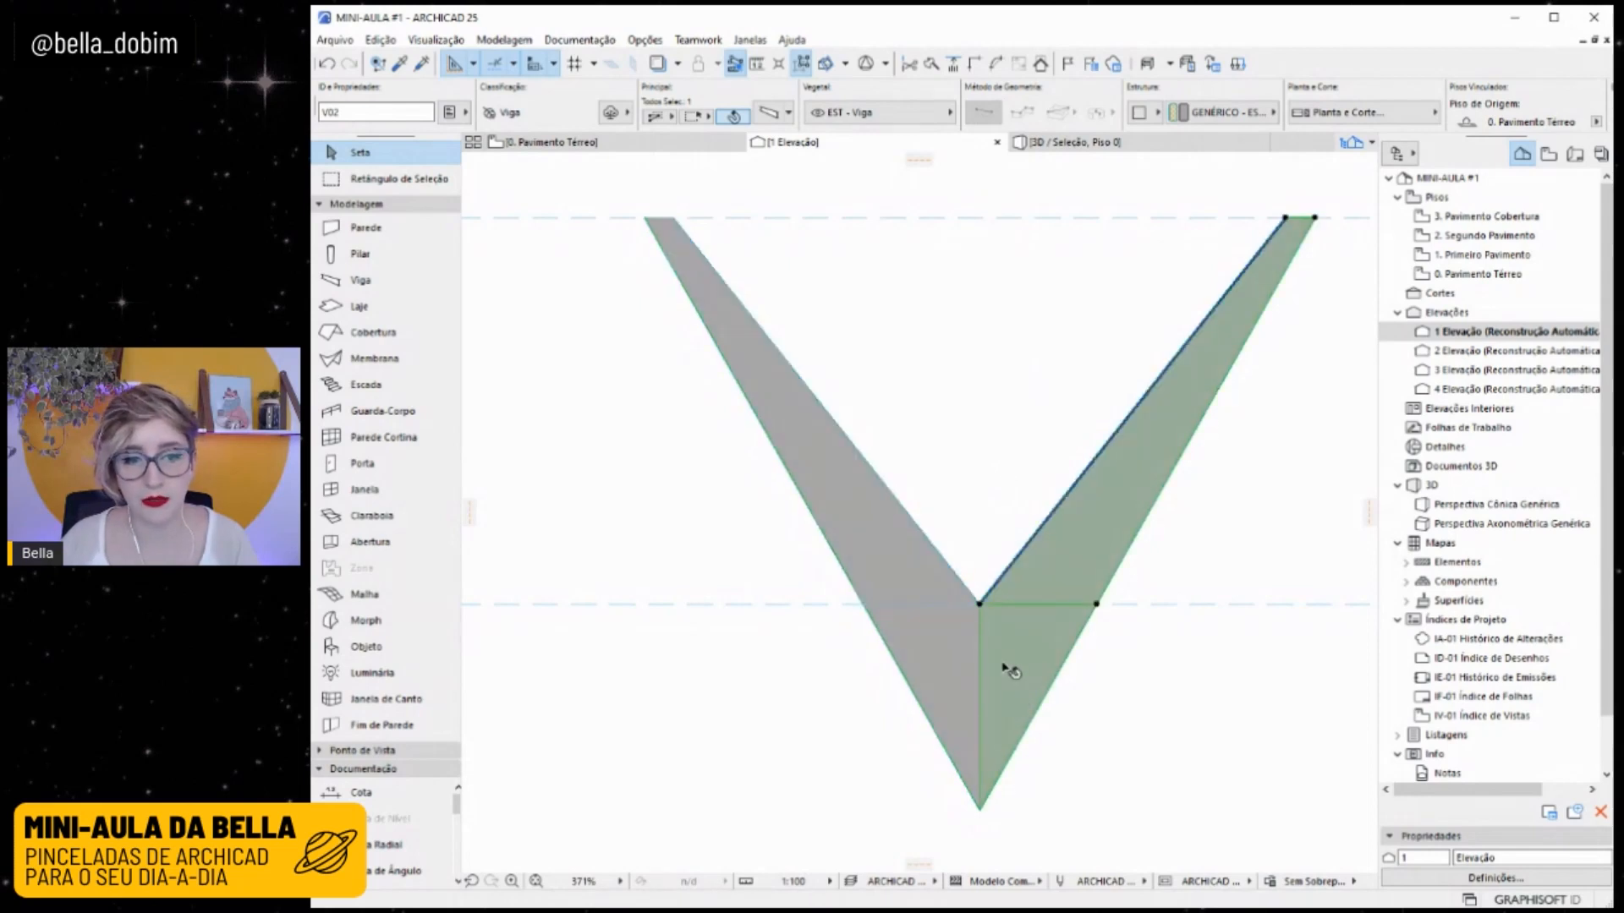
# Show both beams in the 3D view and examine the V-shaped junction from the front and slightly above.
pyautogui.keyDown('shift'); pyautogui.click(900, 505); pyautogui.keyUp('shift')
pyautogui.press('F5')
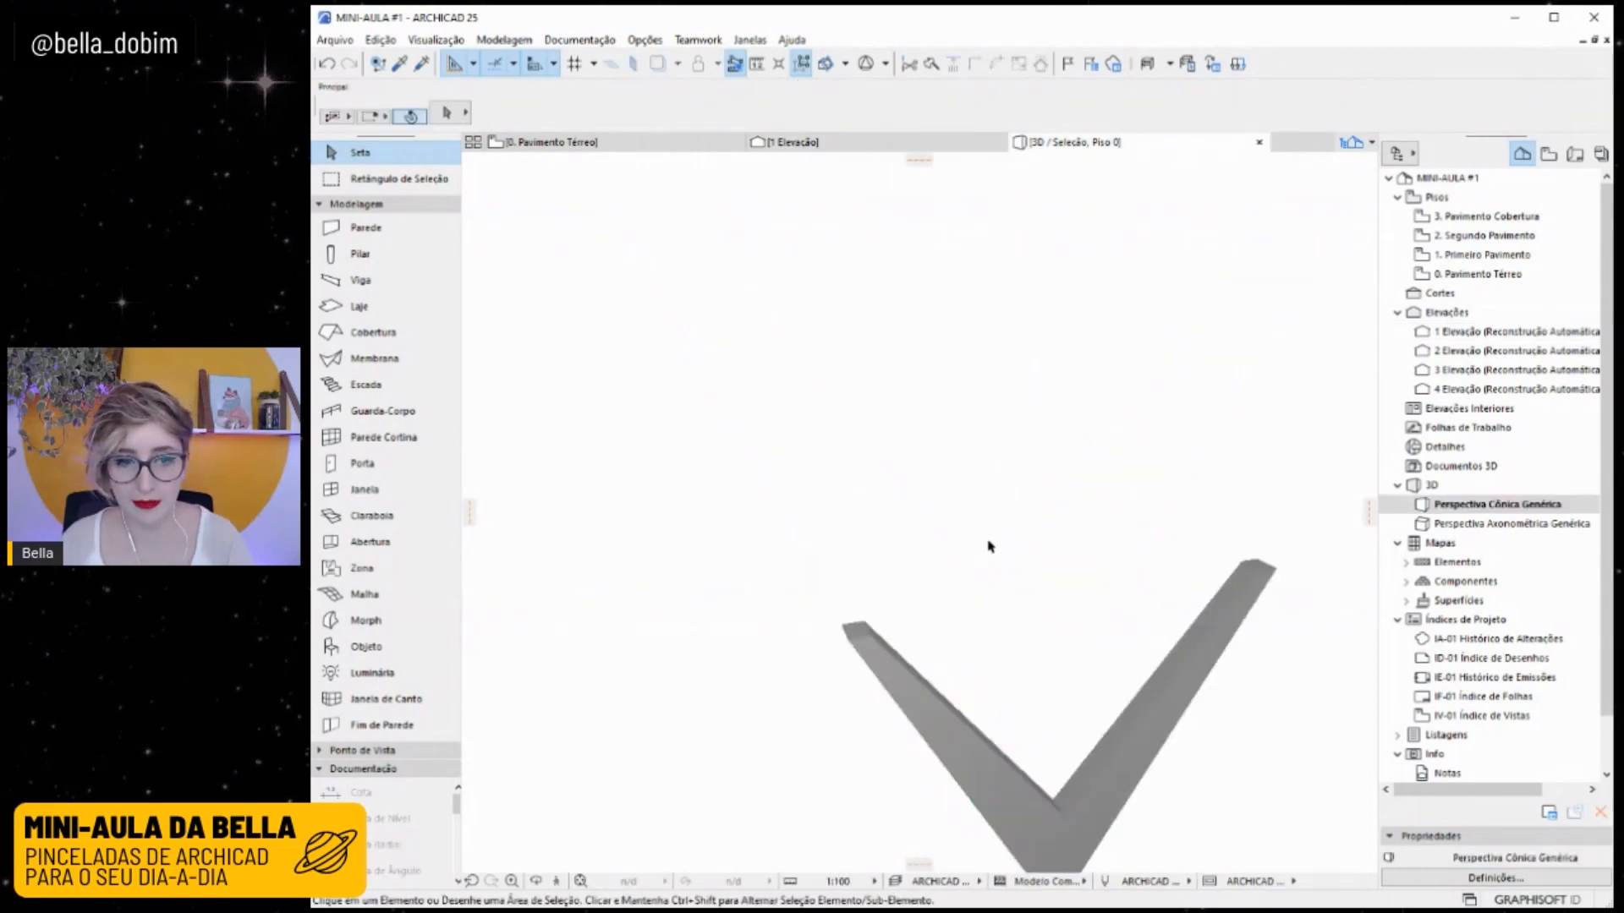
pyautogui.middleClick(989, 546)
pyautogui.middleClick(989, 545)
pyautogui.keyDown('shift'); pyautogui.moveTo(1005, 676); pyautogui.dragTo(893, 666, button='middle'); pyautogui.keyUp('shift')
pyautogui.click(954, 647)
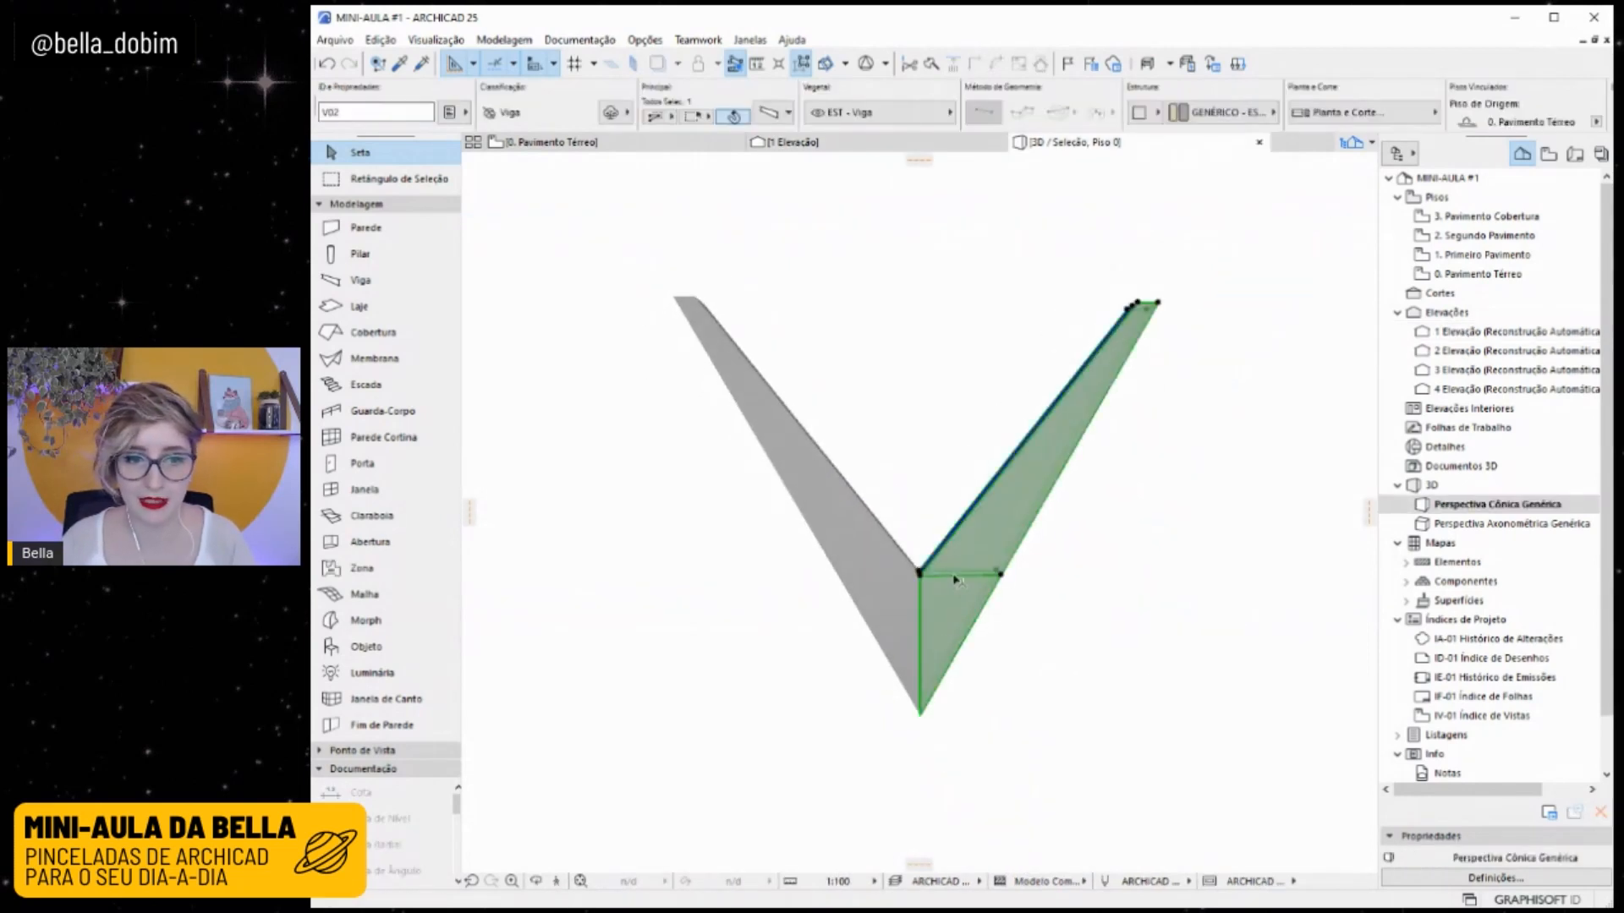
pyautogui.click(1078, 623)
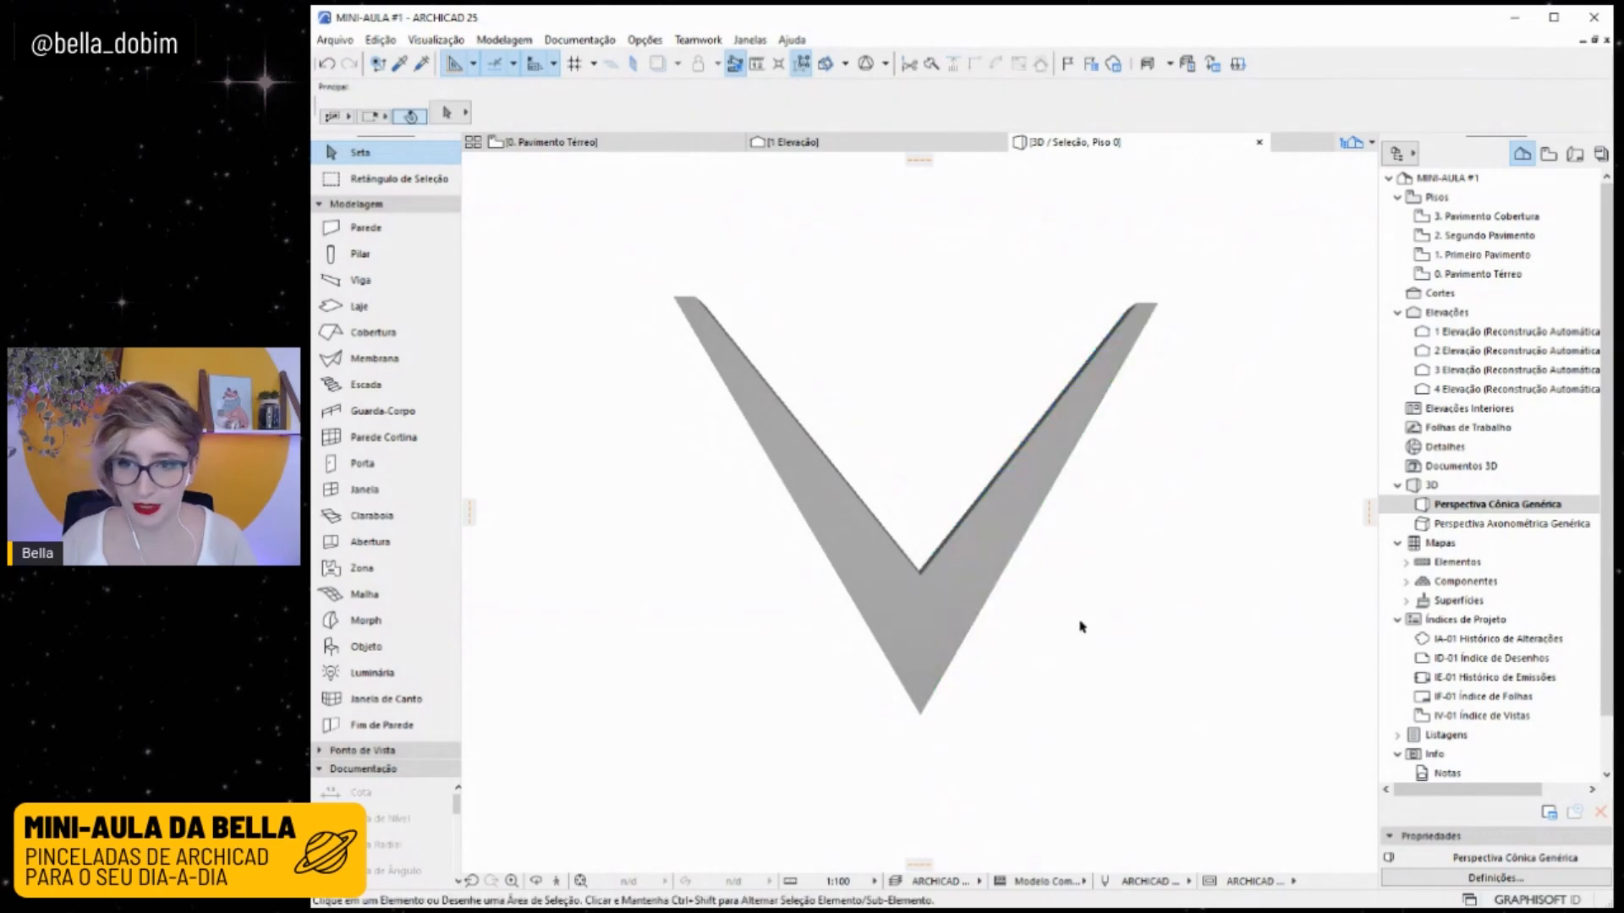
pyautogui.scroll(2, 734, 496)
pyautogui.scroll(-1, 734, 496)
pyautogui.keyDown('shift'); pyautogui.moveTo(1000, 532); pyautogui.dragTo(1008, 591, button='middle'); pyautogui.keyUp('shift')
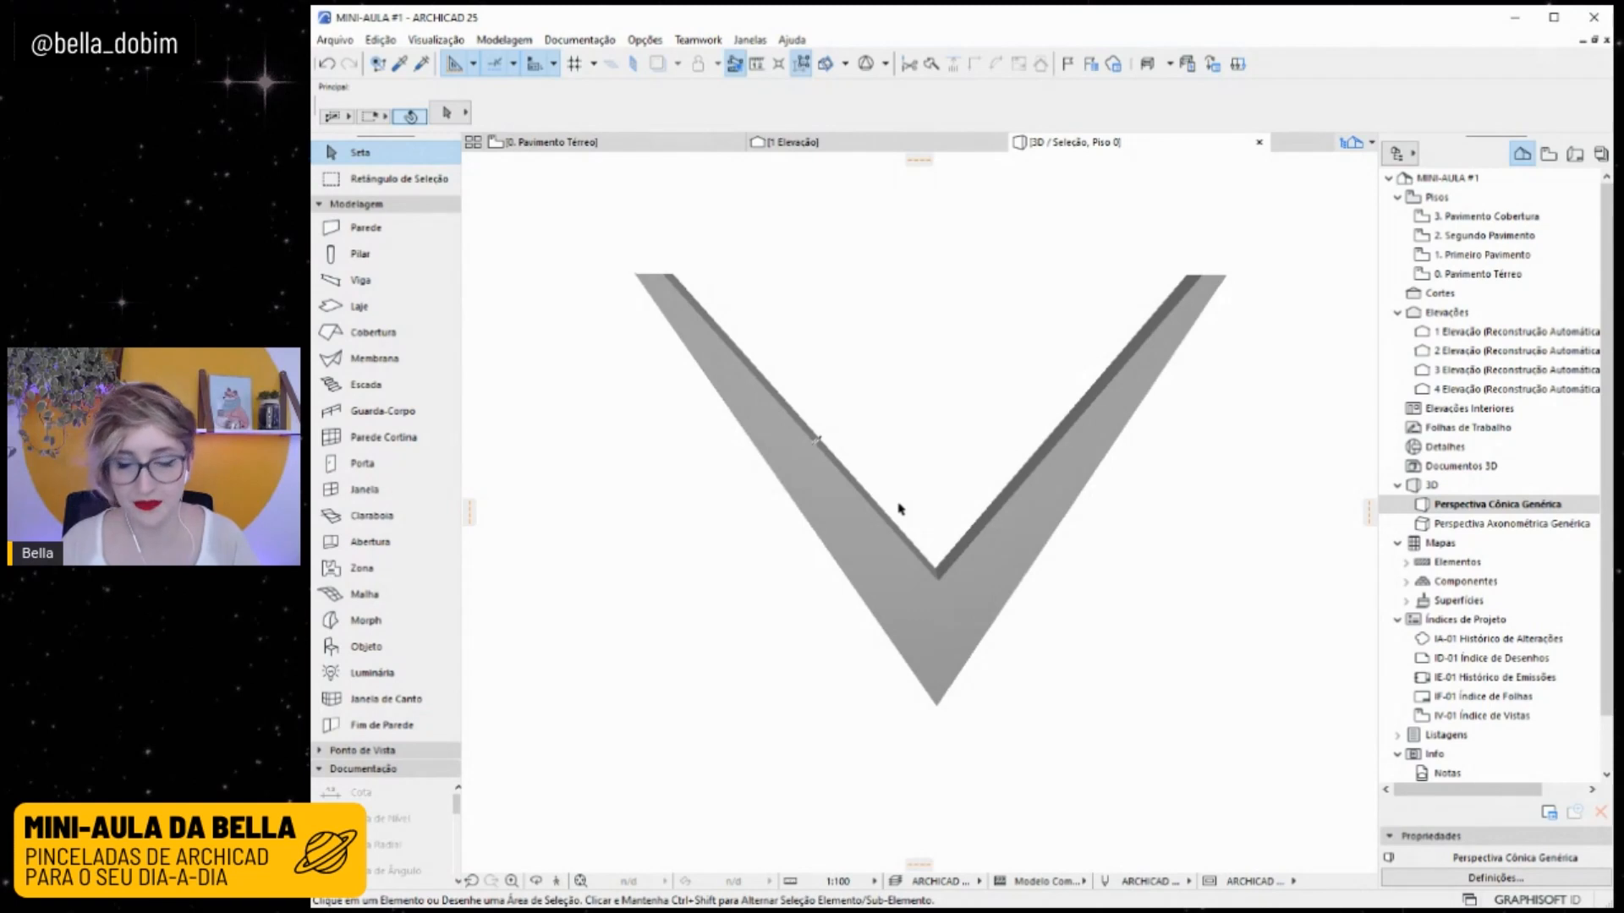
# Examine the reference axes of both beams up close where they meet in the 3D view.
pyautogui.keyDown('shift'); pyautogui.moveTo(898, 504); pyautogui.dragTo(1003, 558, button='middle'); pyautogui.keyUp('shift')
pyautogui.click(1002, 557)
pyautogui.click(919, 599)
pyautogui.click(1004, 515)
pyautogui.keyDown('shift'); pyautogui.click(892, 524); pyautogui.keyUp('shift')
pyautogui.click(946, 478)
pyautogui.scroll(3, 935, 490)
pyautogui.keyDown('shift'); pyautogui.moveTo(1185, 599); pyautogui.dragTo(1023, 663, button='middle'); pyautogui.keyUp('shift')
pyautogui.click(972, 591)
pyautogui.keyDown('shift'); pyautogui.click(903, 548); pyautogui.keyUp('shift')
pyautogui.keyDown('shift'); pyautogui.moveTo(903, 548); pyautogui.dragTo(829, 509, button='middle'); pyautogui.keyUp('shift')
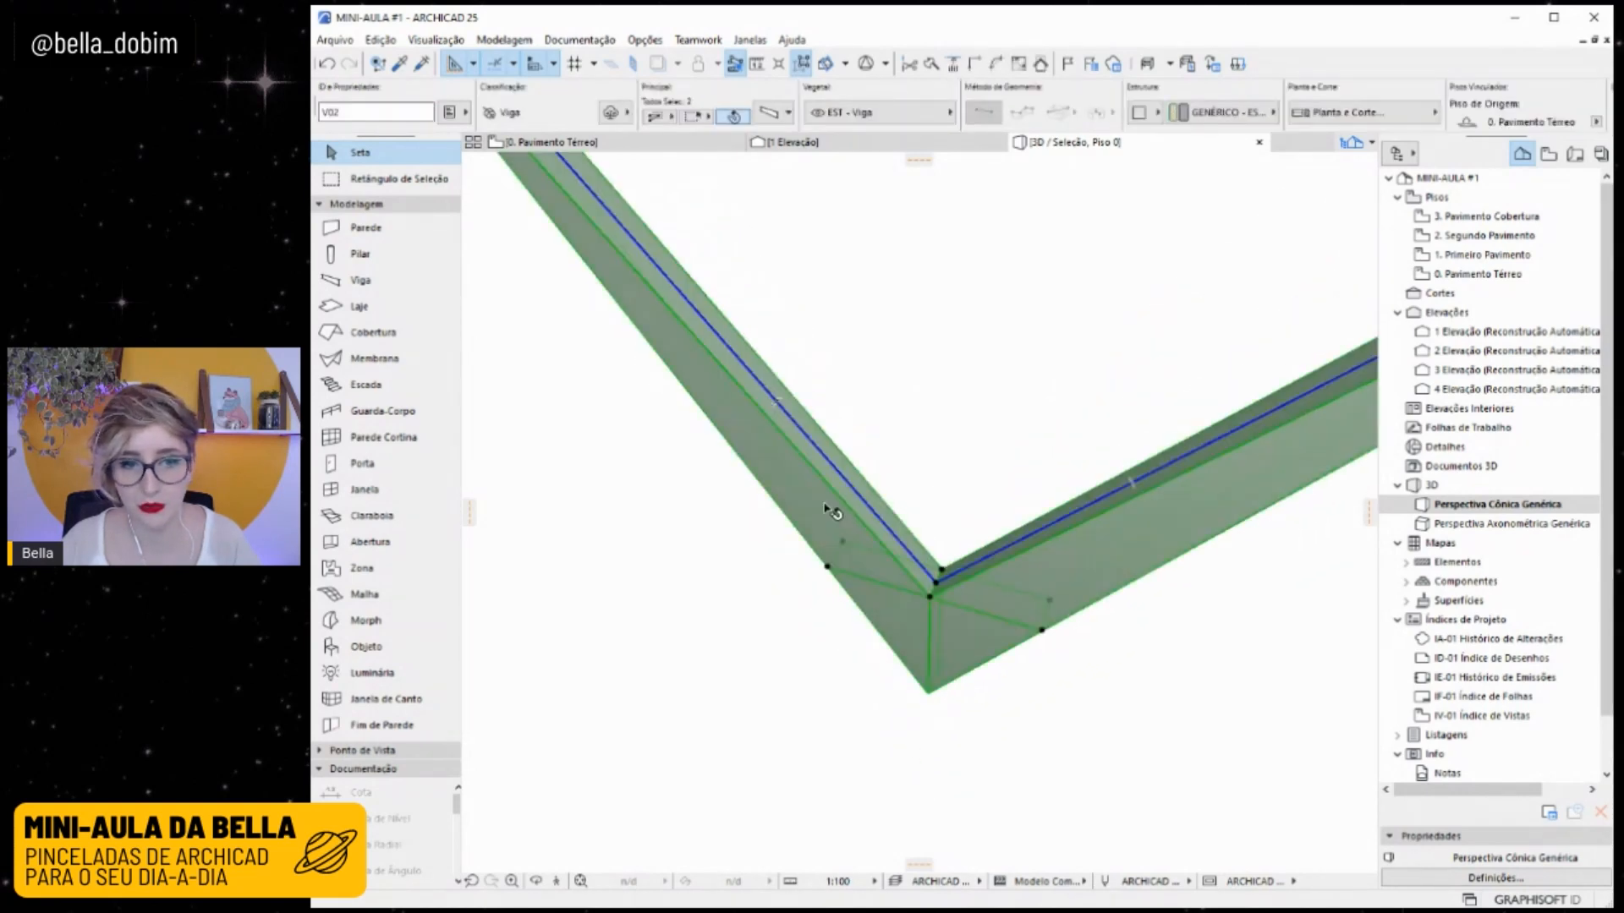
pyautogui.moveTo(1140, 525)
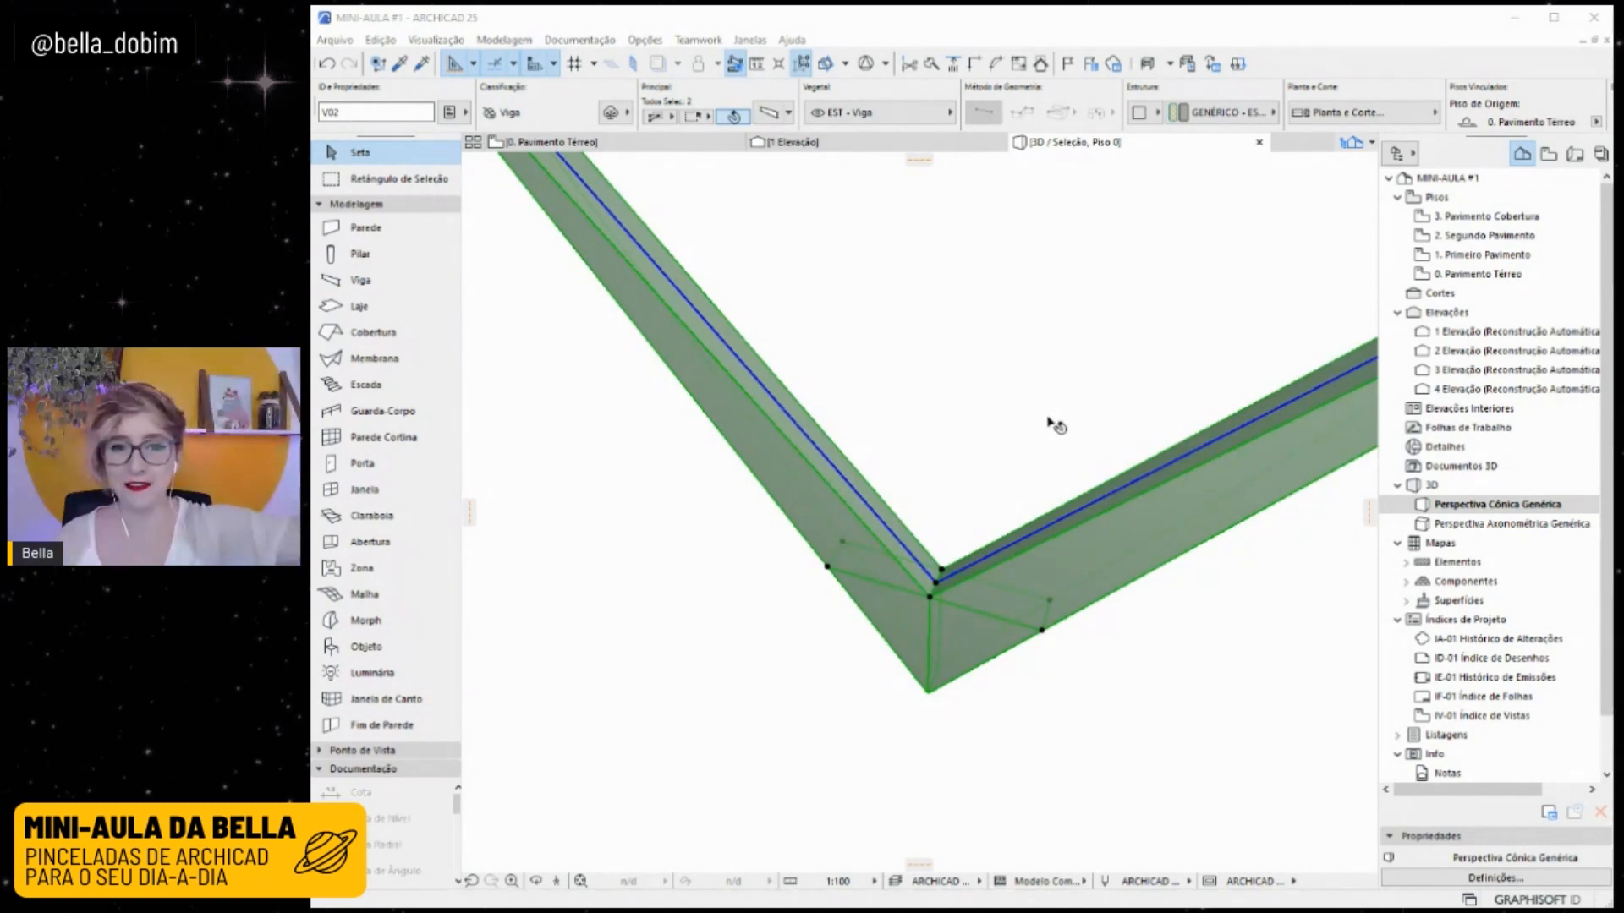
# Move the reference axis of both beams, one after the other, to the bottom centre of the cross-section.
pyautogui.press('Escape')
pyautogui.click(1142, 538)
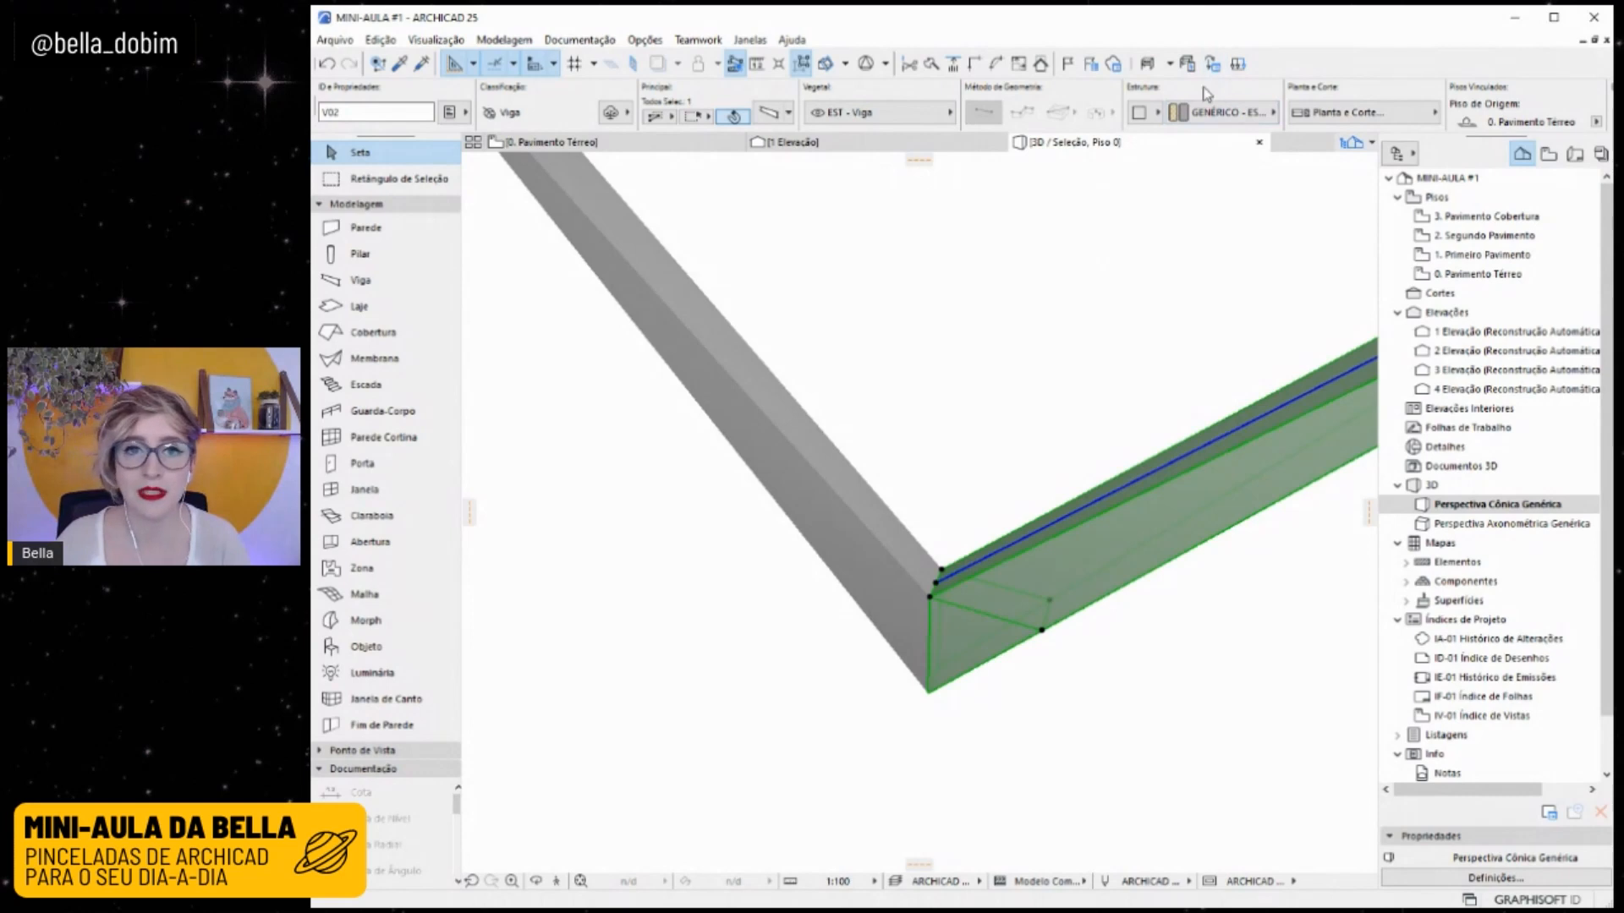
pyautogui.scroll(-5, 1255, 104)
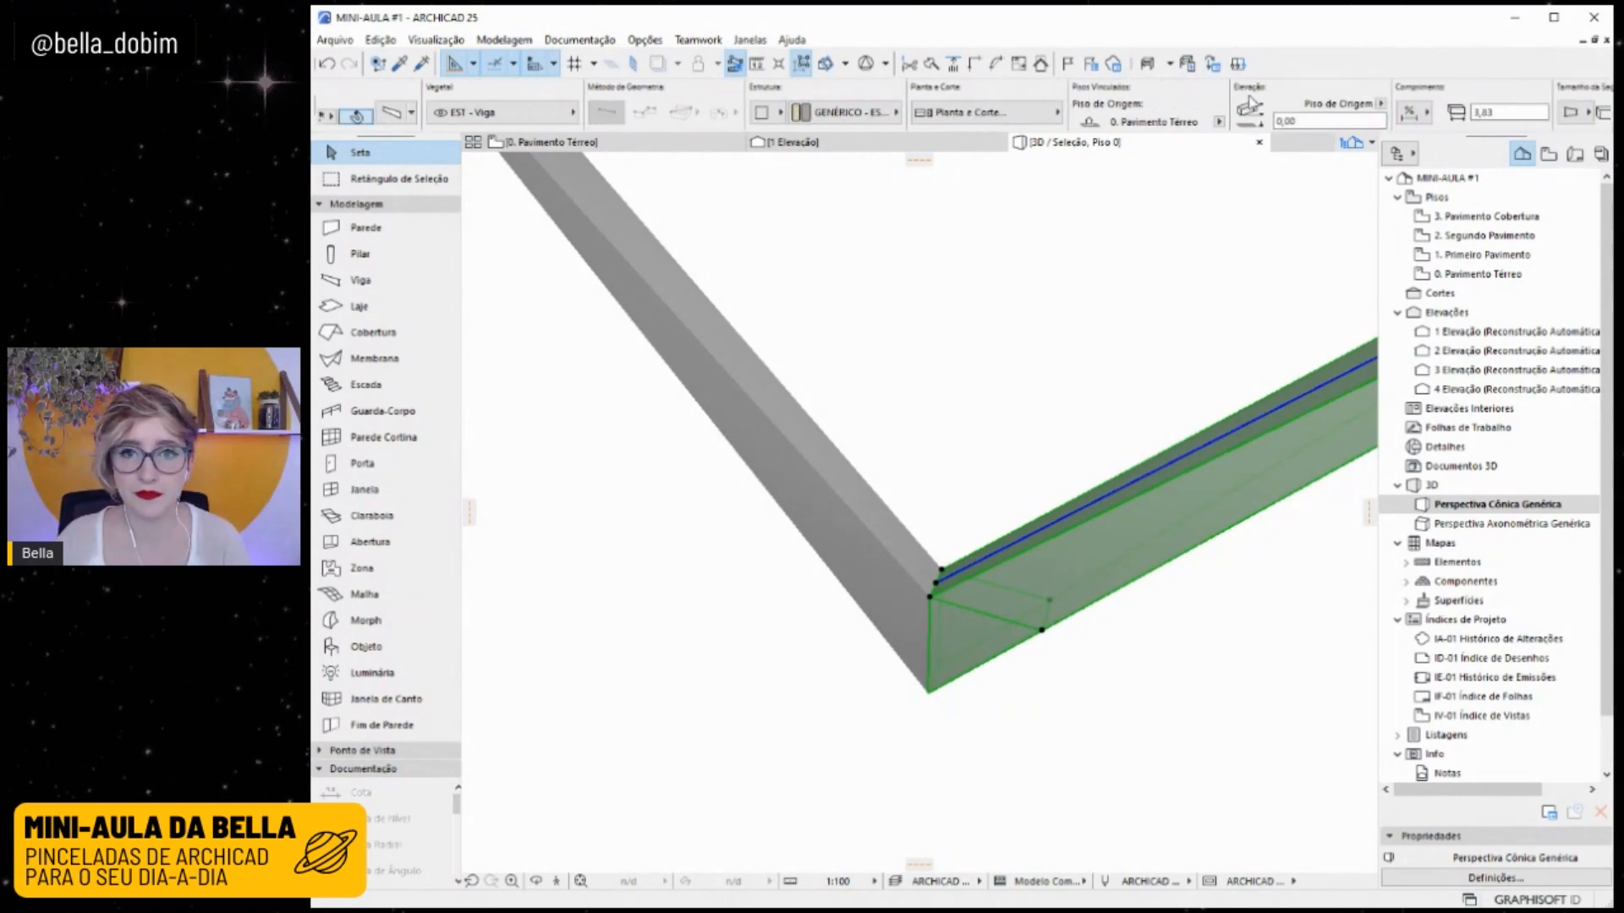
pyautogui.scroll(-4, 1254, 103)
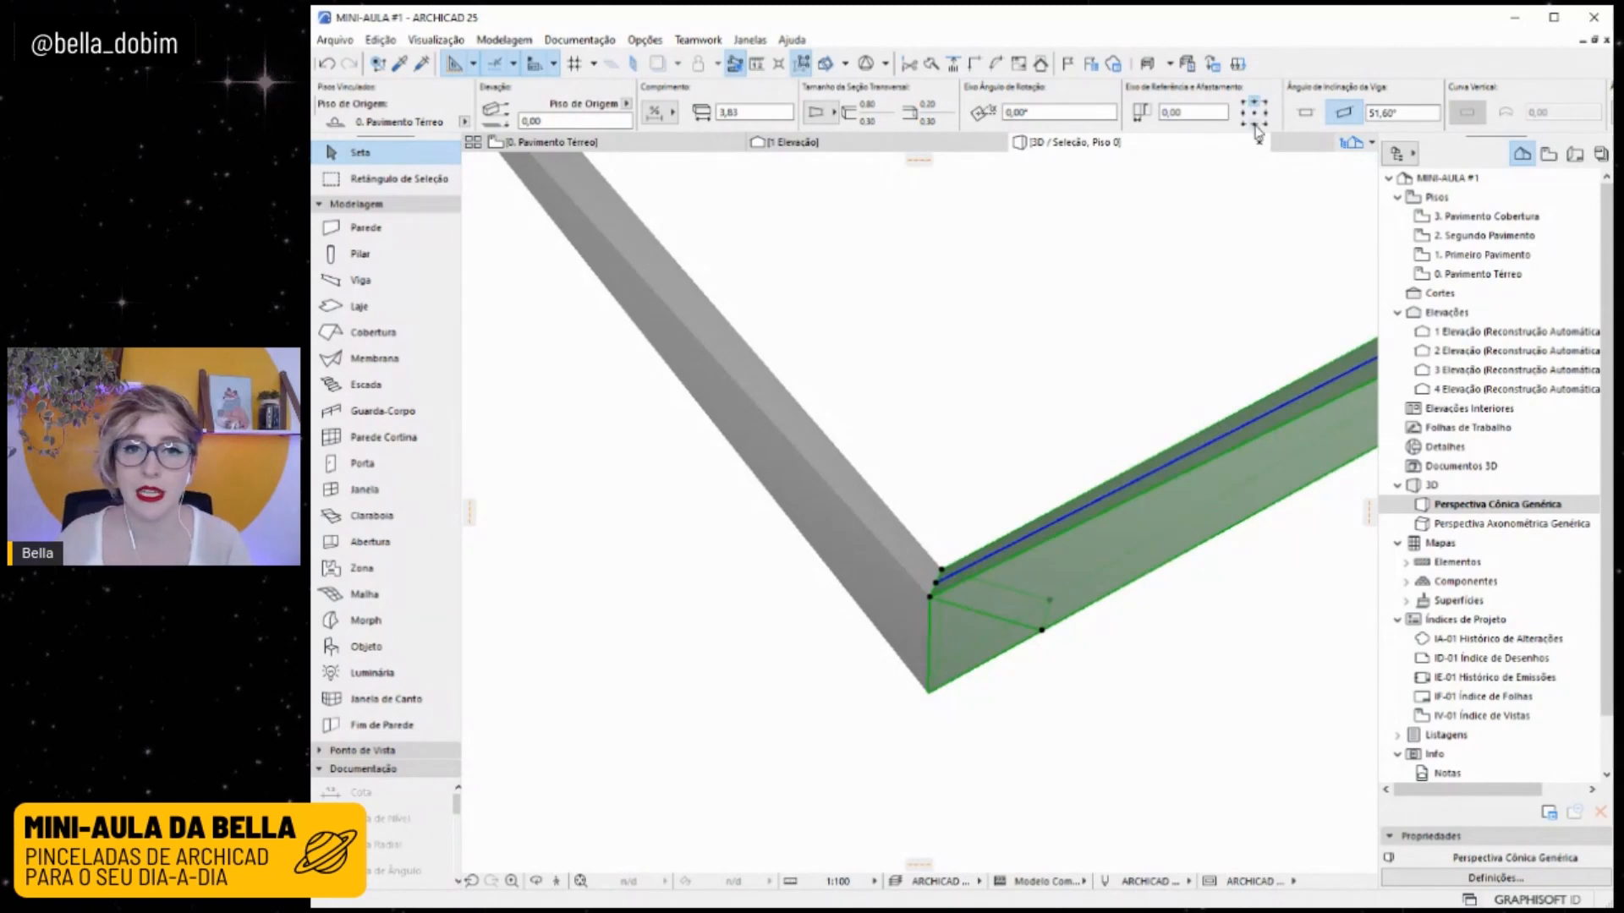
pyautogui.click(1255, 123)
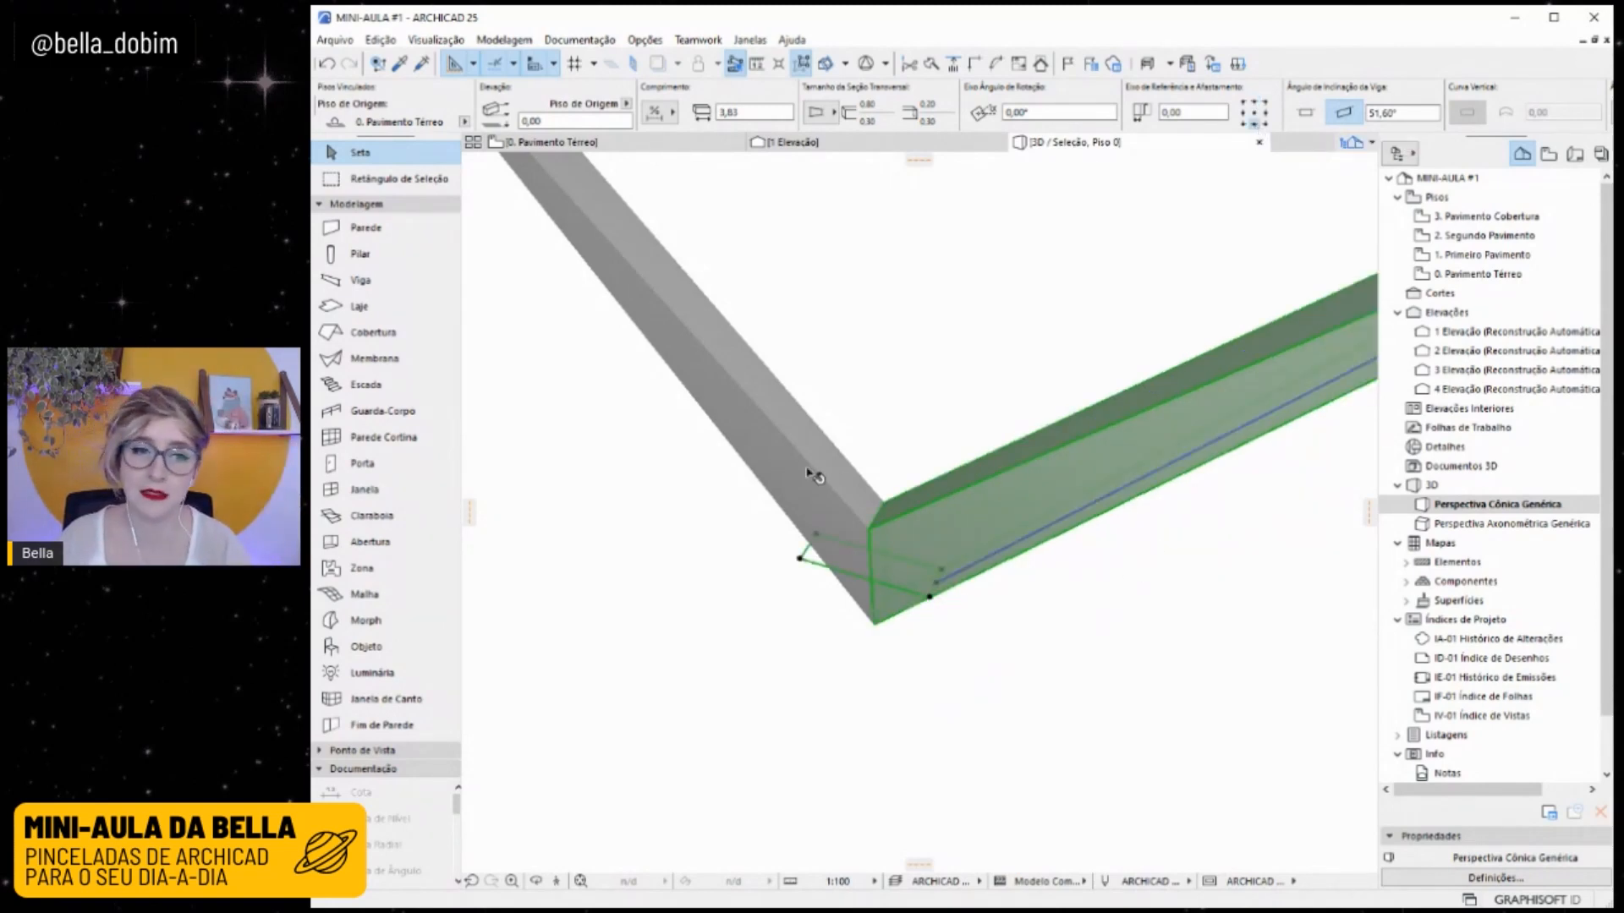
pyautogui.click(812, 472)
pyautogui.click(1254, 124)
pyautogui.click(1228, 644)
pyautogui.scroll(-2, 998, 526)
pyautogui.moveTo(1002, 528); pyautogui.dragTo(1023, 253)
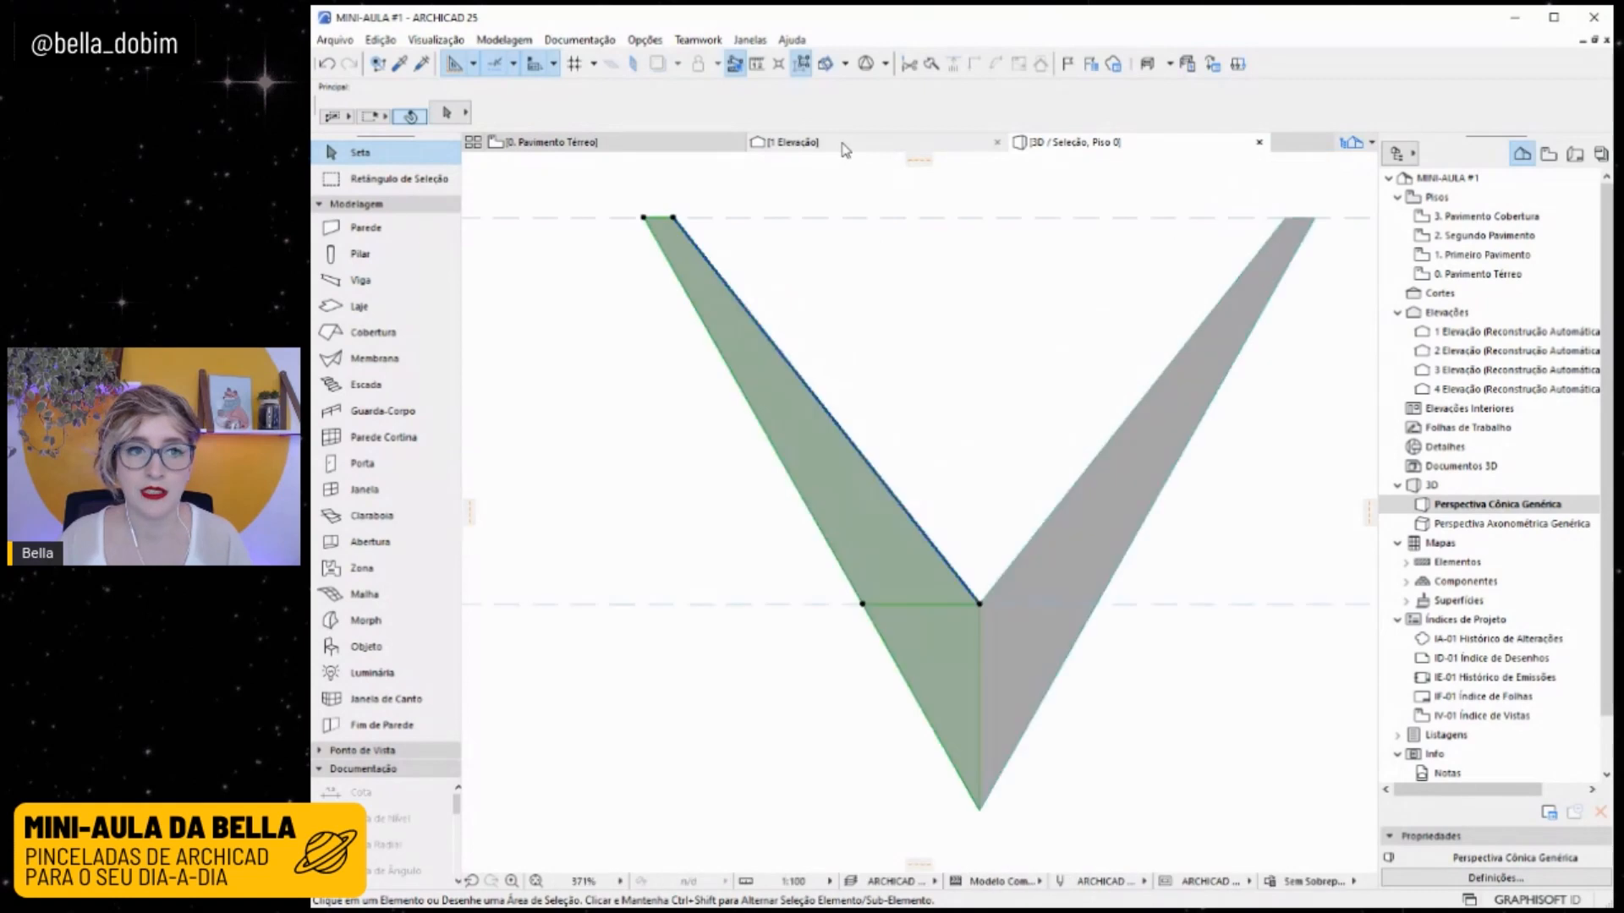
# Examine the reference axes of both inclined beams together in the 1 Elevação view.
pyautogui.click(845, 147)
pyautogui.click(1074, 436)
pyautogui.keyDown('shift'); pyautogui.click(824, 393); pyautogui.keyUp('shift')
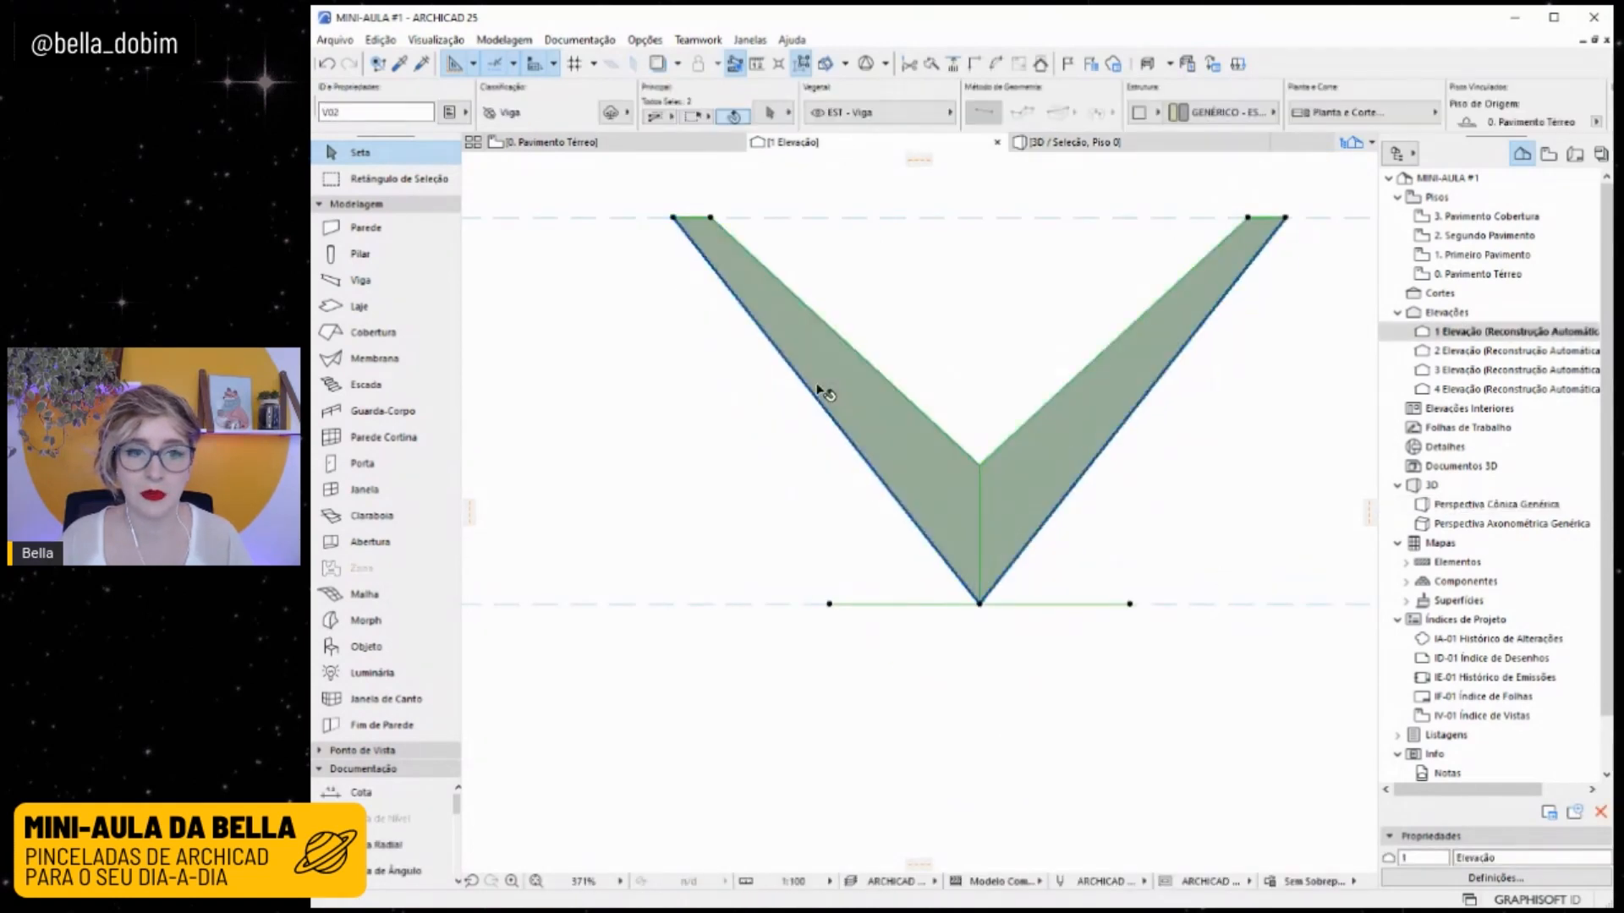
pyautogui.click(1320, 441)
# Move the right inclined beam 2 m horizontally away from the left beam.
pyautogui.click(1037, 485)
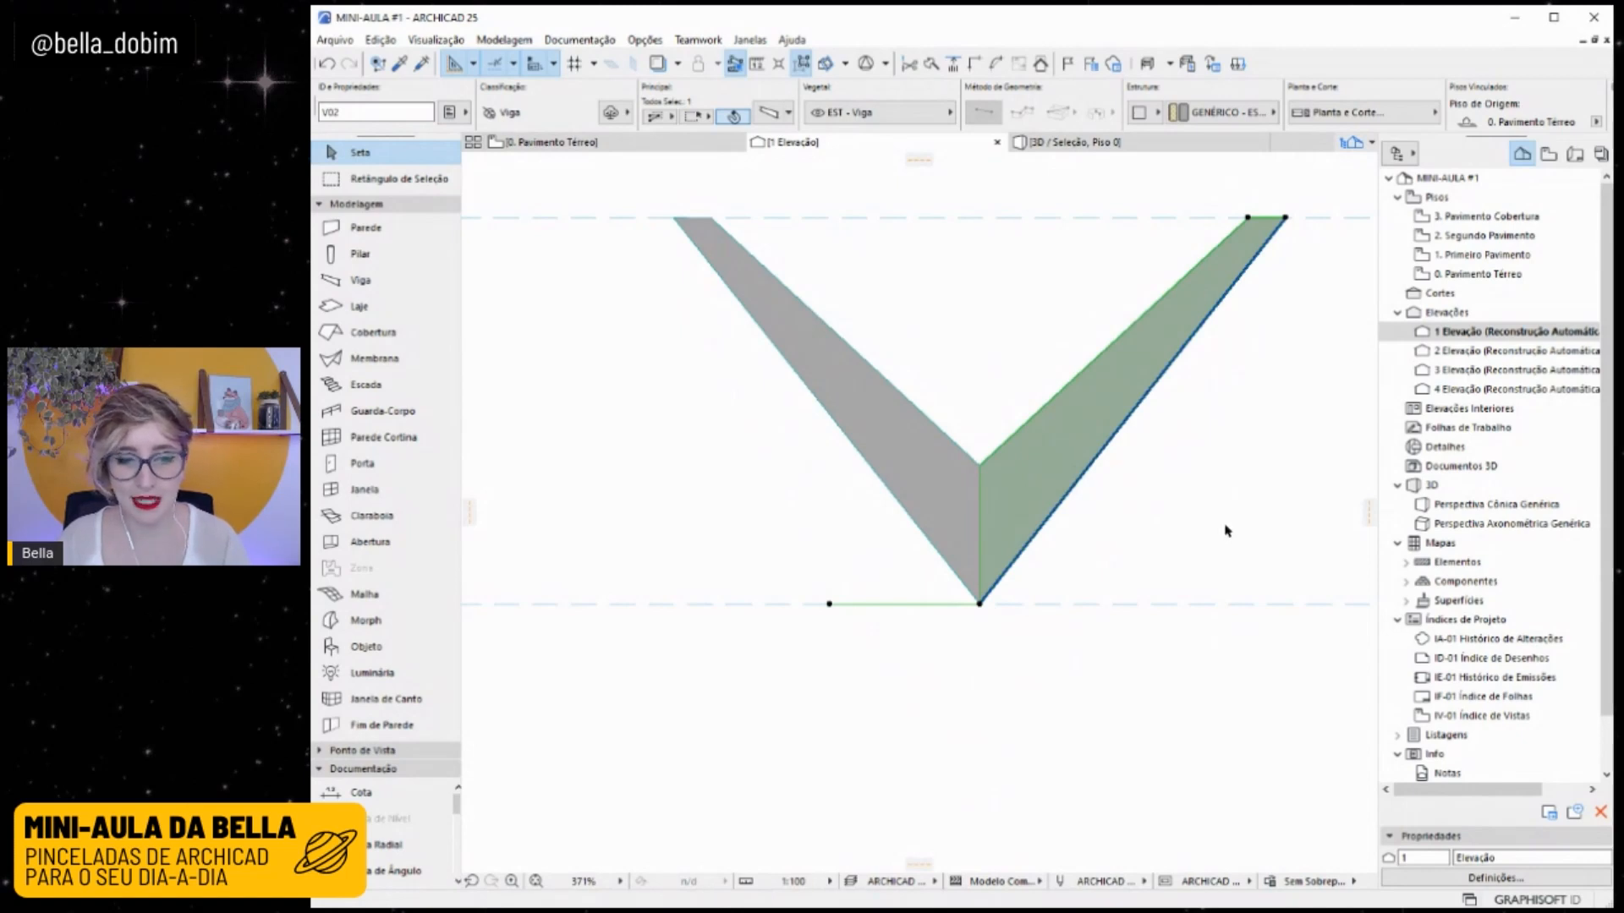
pyautogui.moveTo(1226, 531); pyautogui.dragTo(1031, 547, button='middle')
pyautogui.hotkey('ctrl', 'd')
pyautogui.click(905, 504)
pyautogui.press('Tab')
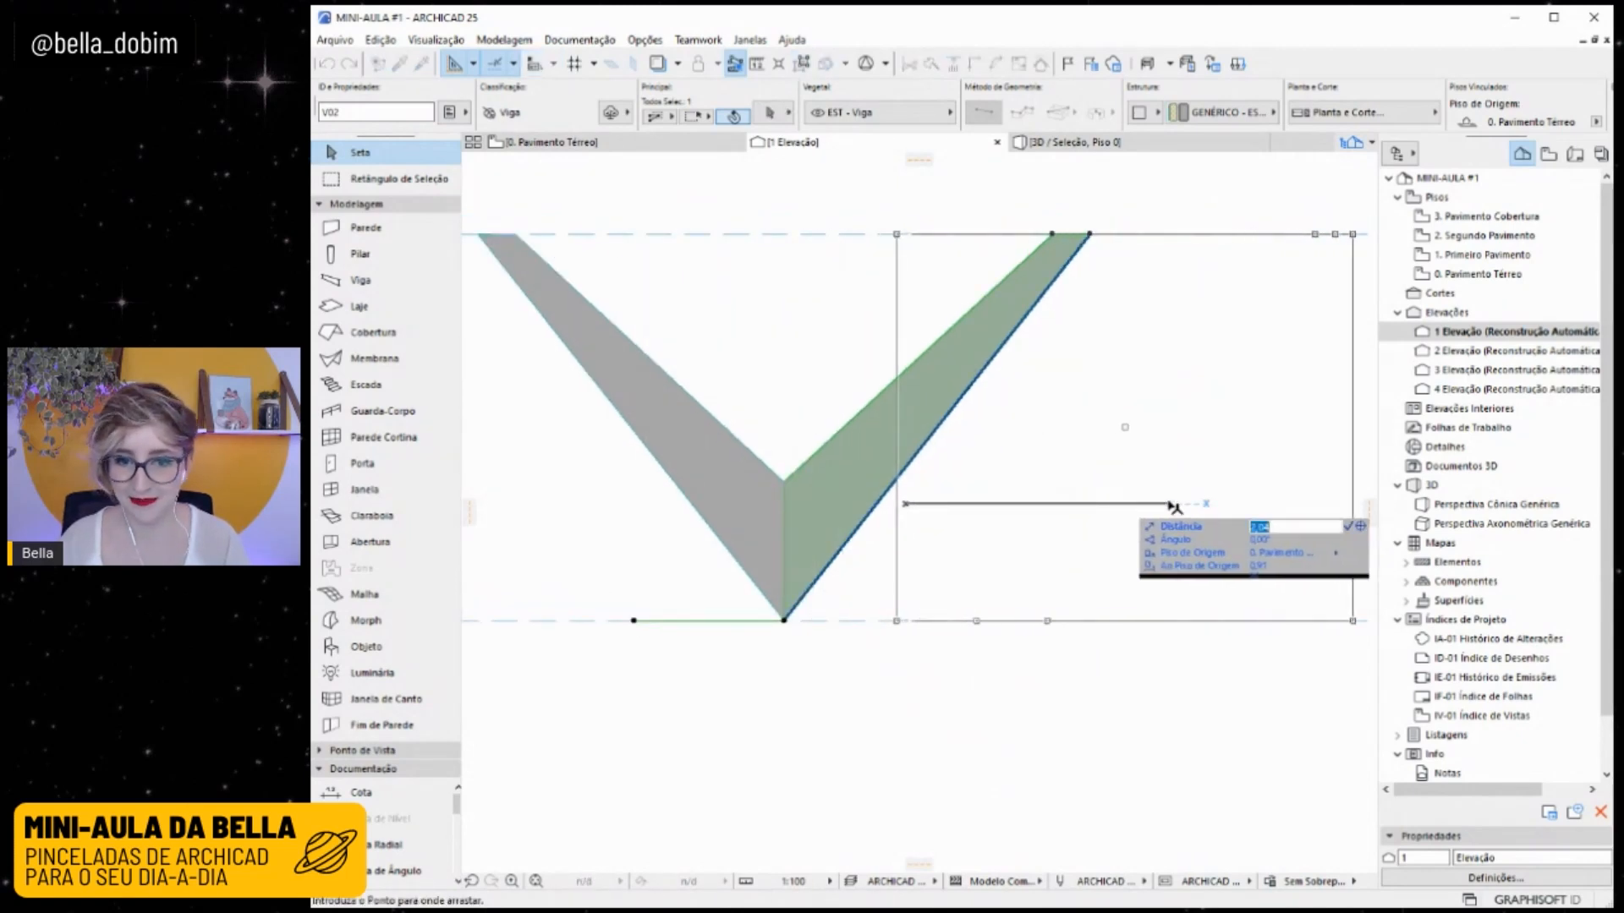
pyautogui.write('2')
pyautogui.press('Return')
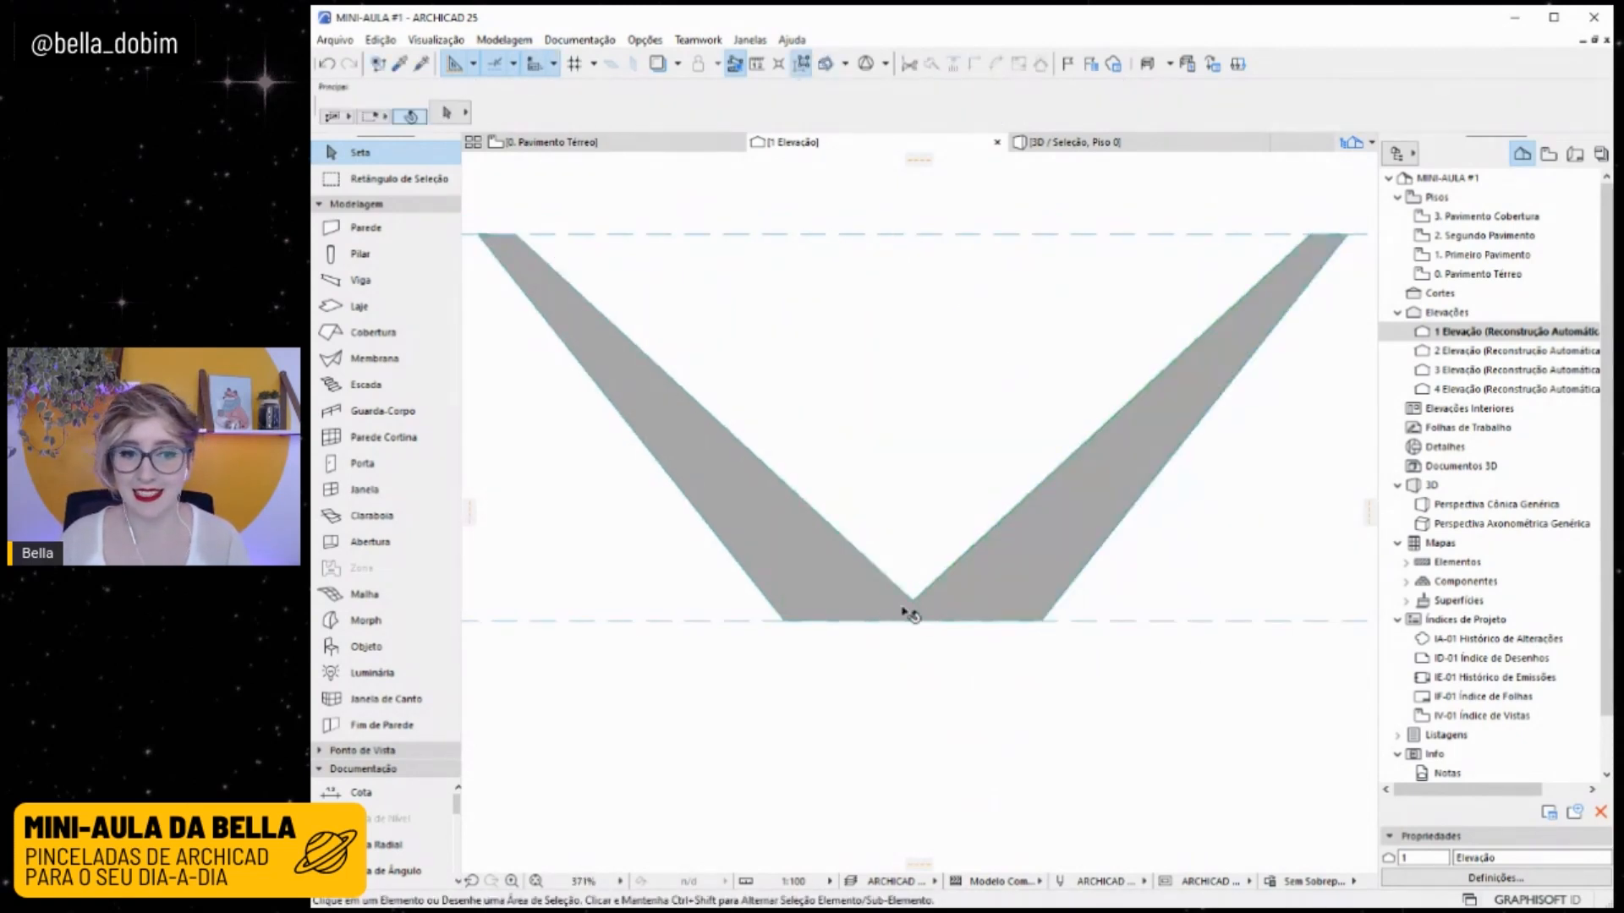
# Undo the 2 m move of the right inclined beam.
pyautogui.click(909, 614)
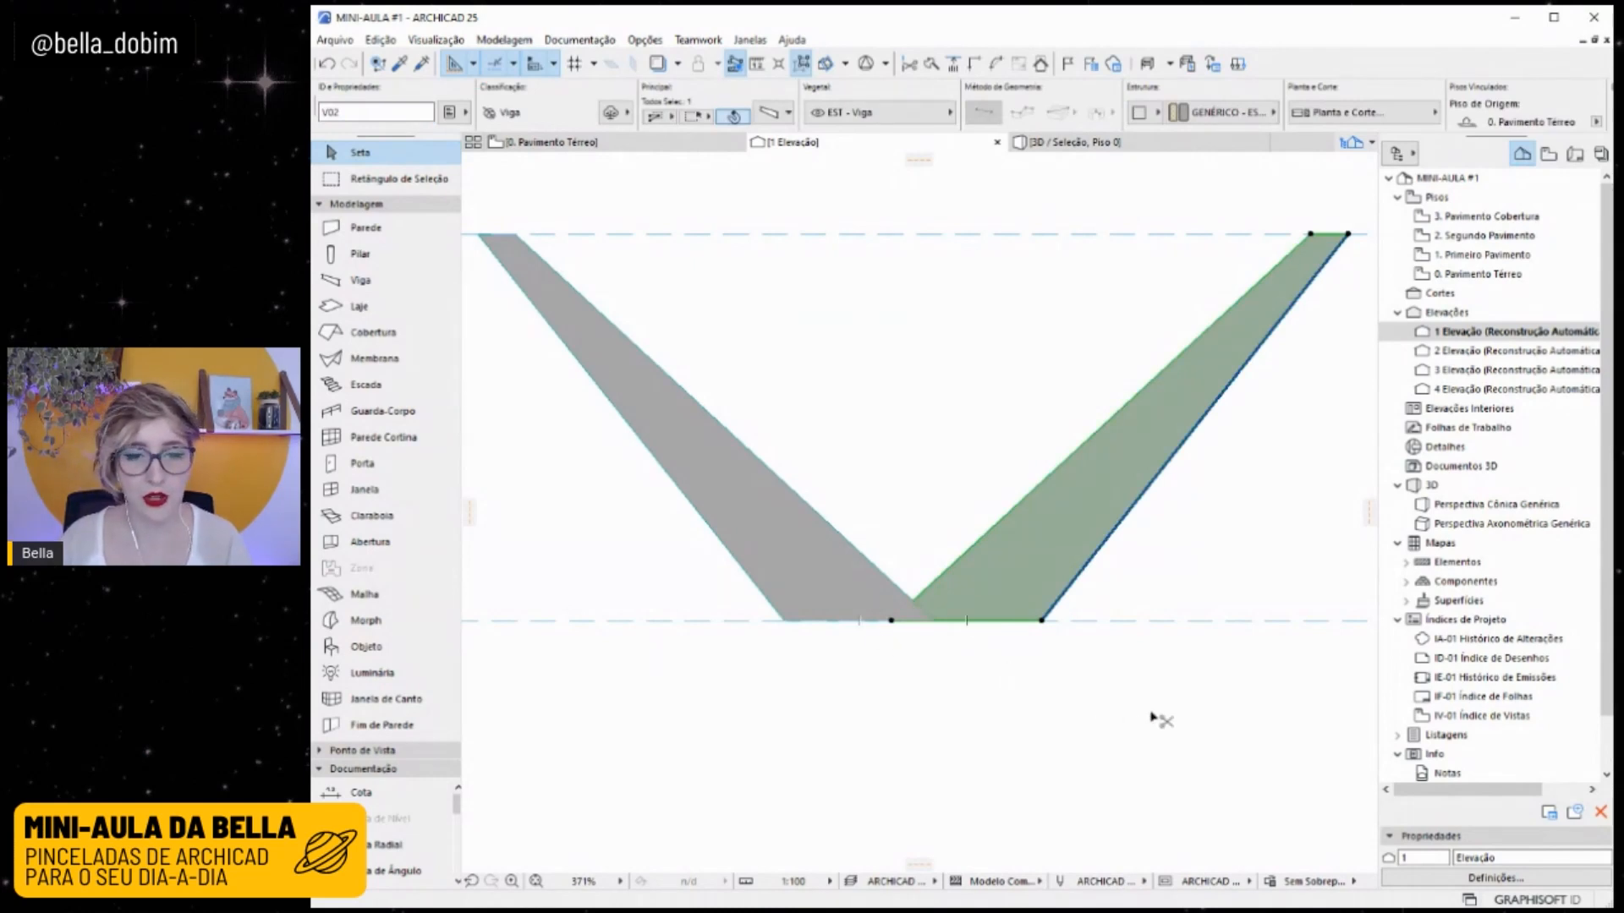
pyautogui.hotkey('ctrl', 'z')
pyautogui.click(1190, 549)
pyautogui.scroll(1, 663, 457)
pyautogui.moveTo(809, 474); pyautogui.dragTo(937, 499, button='middle')
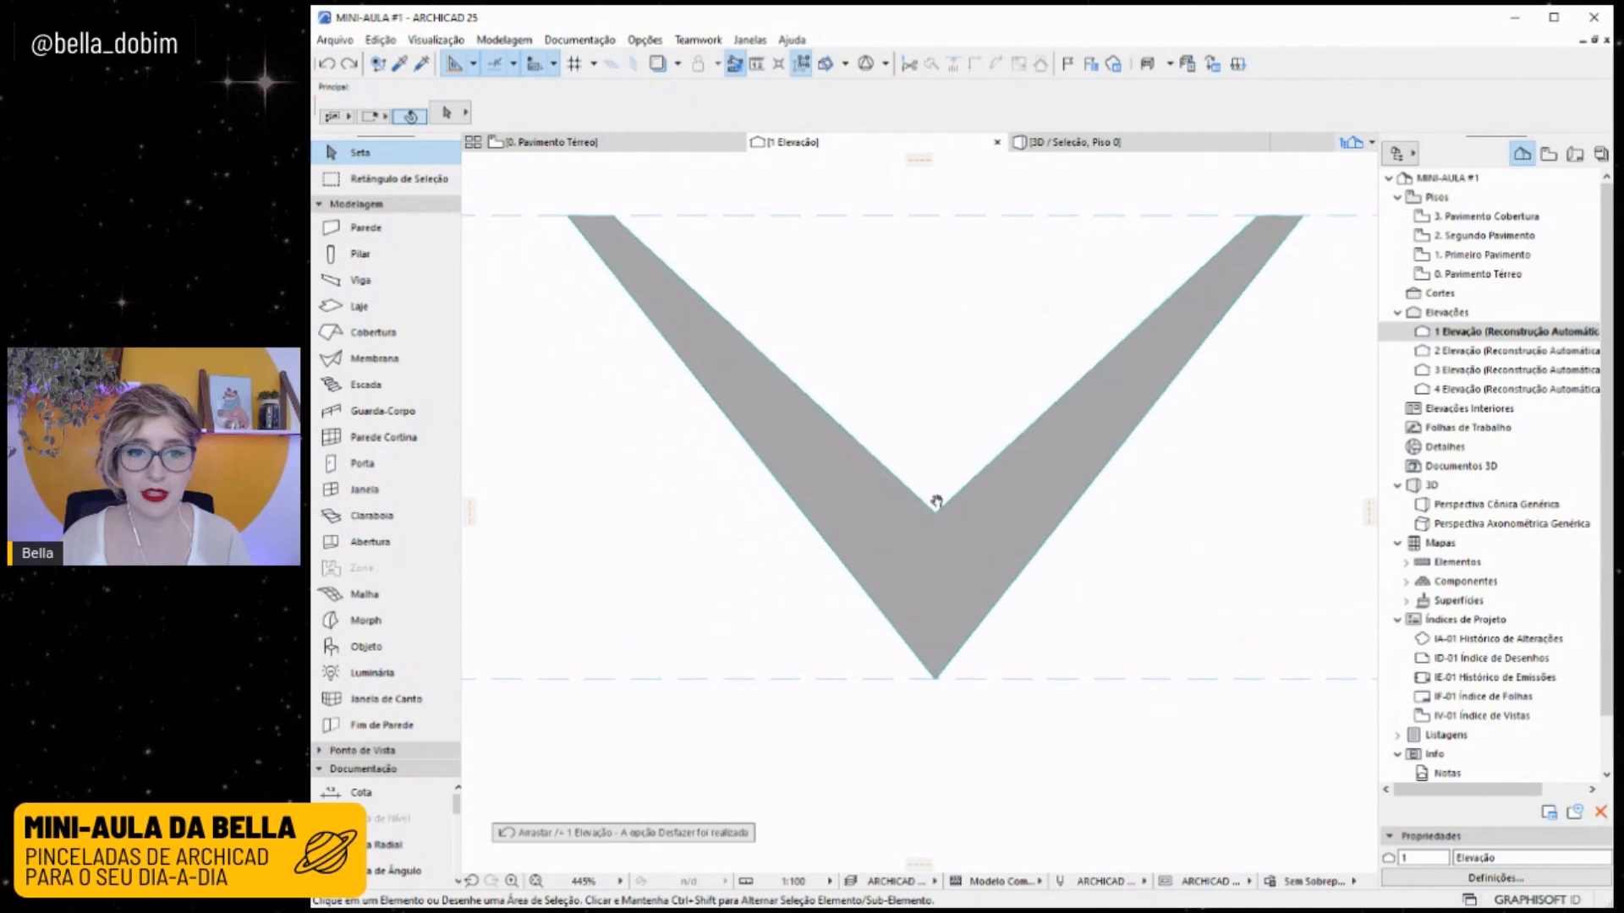
# Examine each beam's end at the pointed V junction and compare it with the neighbouring flat-based V in the elevation.
pyautogui.click(1000, 539)
pyautogui.click(837, 505)
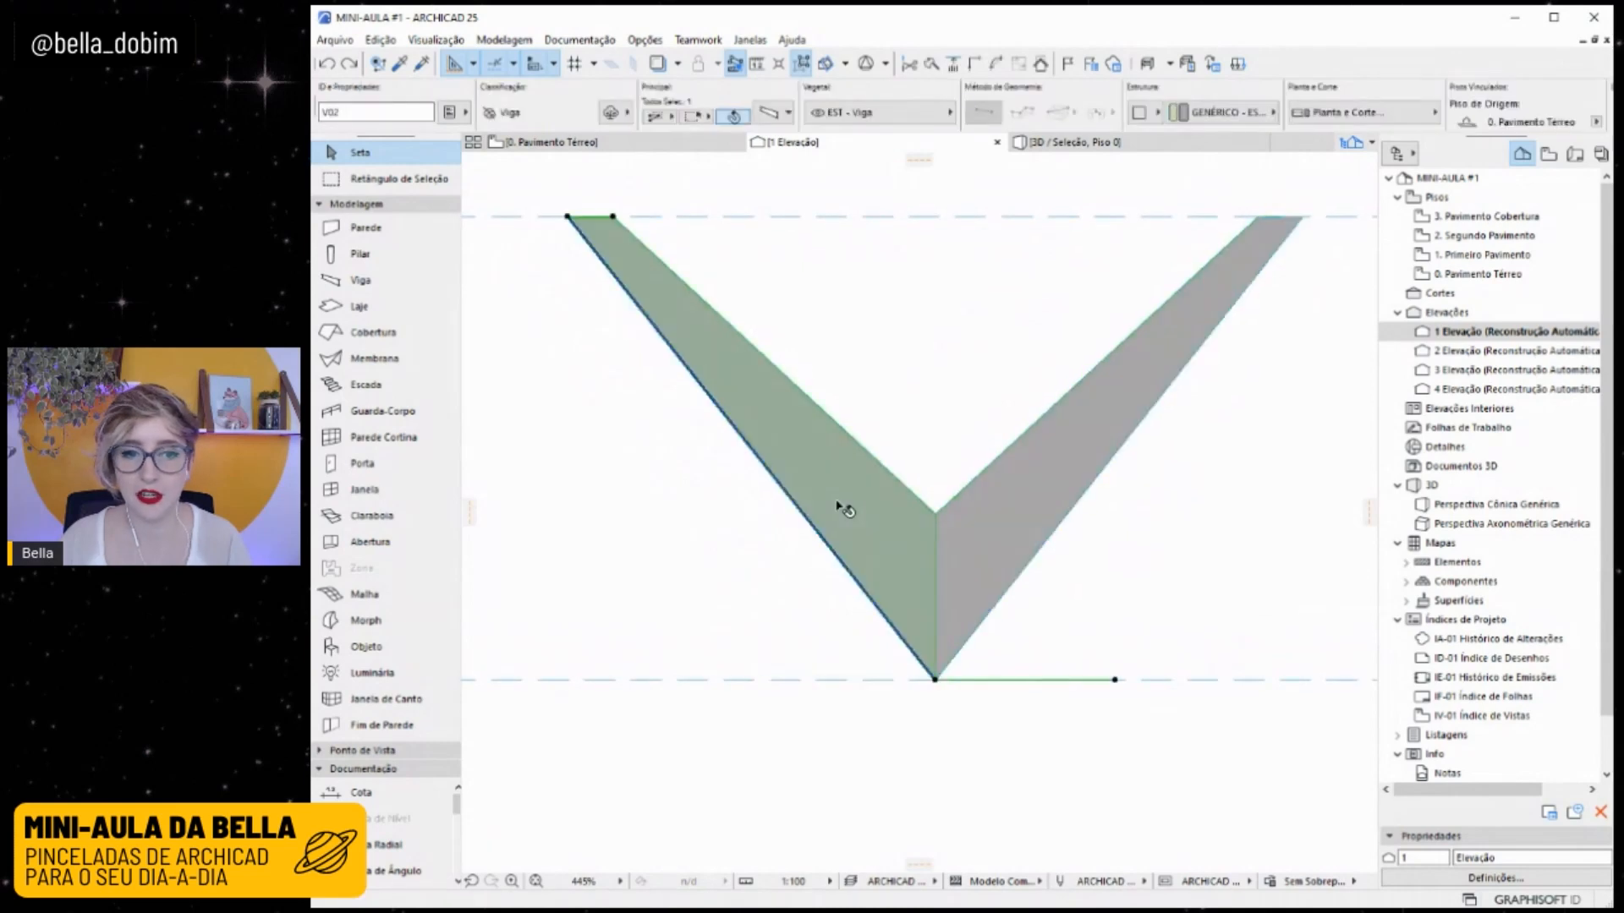
pyautogui.click(1161, 572)
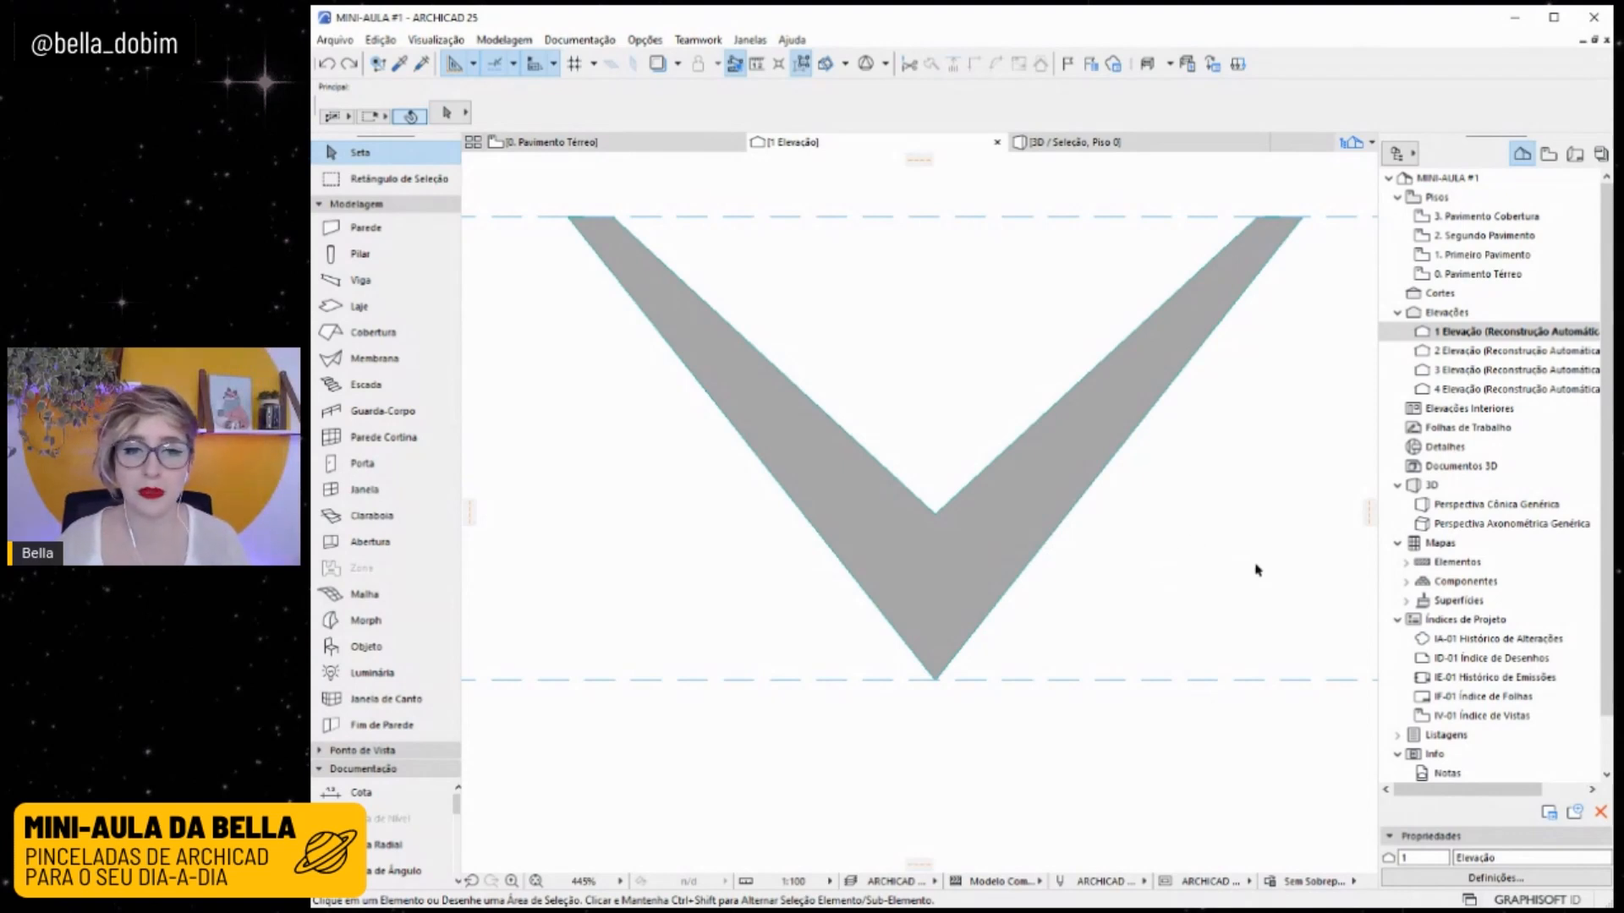
pyautogui.scroll(-5, 1262, 566)
pyautogui.scroll(5, 788, 554)
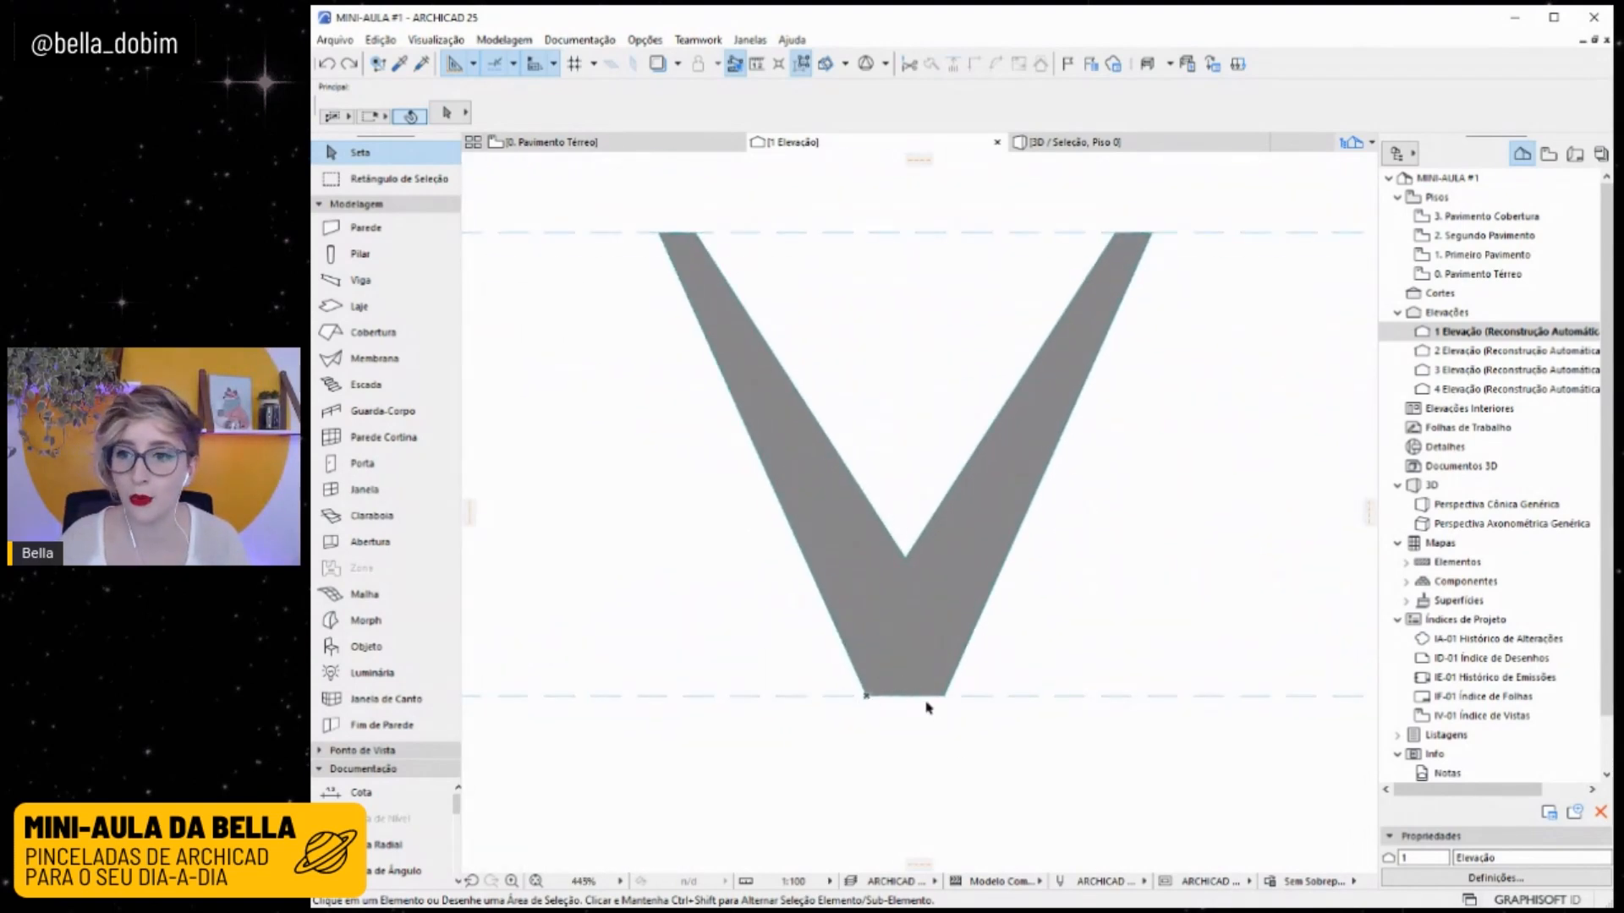
pyautogui.scroll(-4, 670, 555)
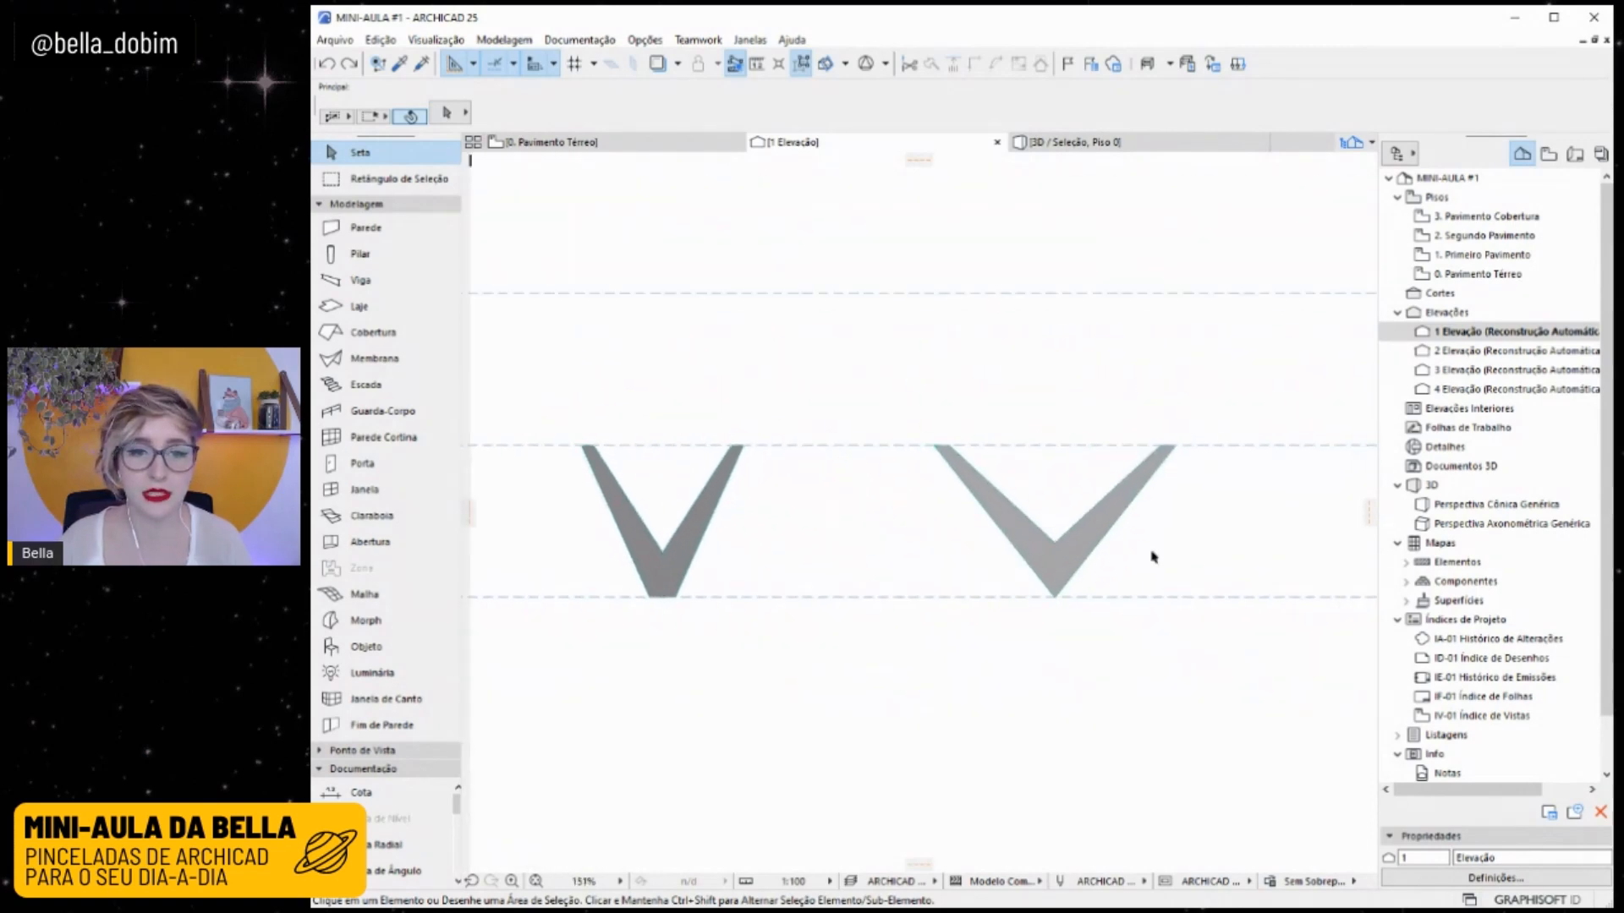
pyautogui.scroll(4, 1153, 555)
pyautogui.moveTo(1126, 508); pyautogui.dragTo(1140, 493, button='middle')
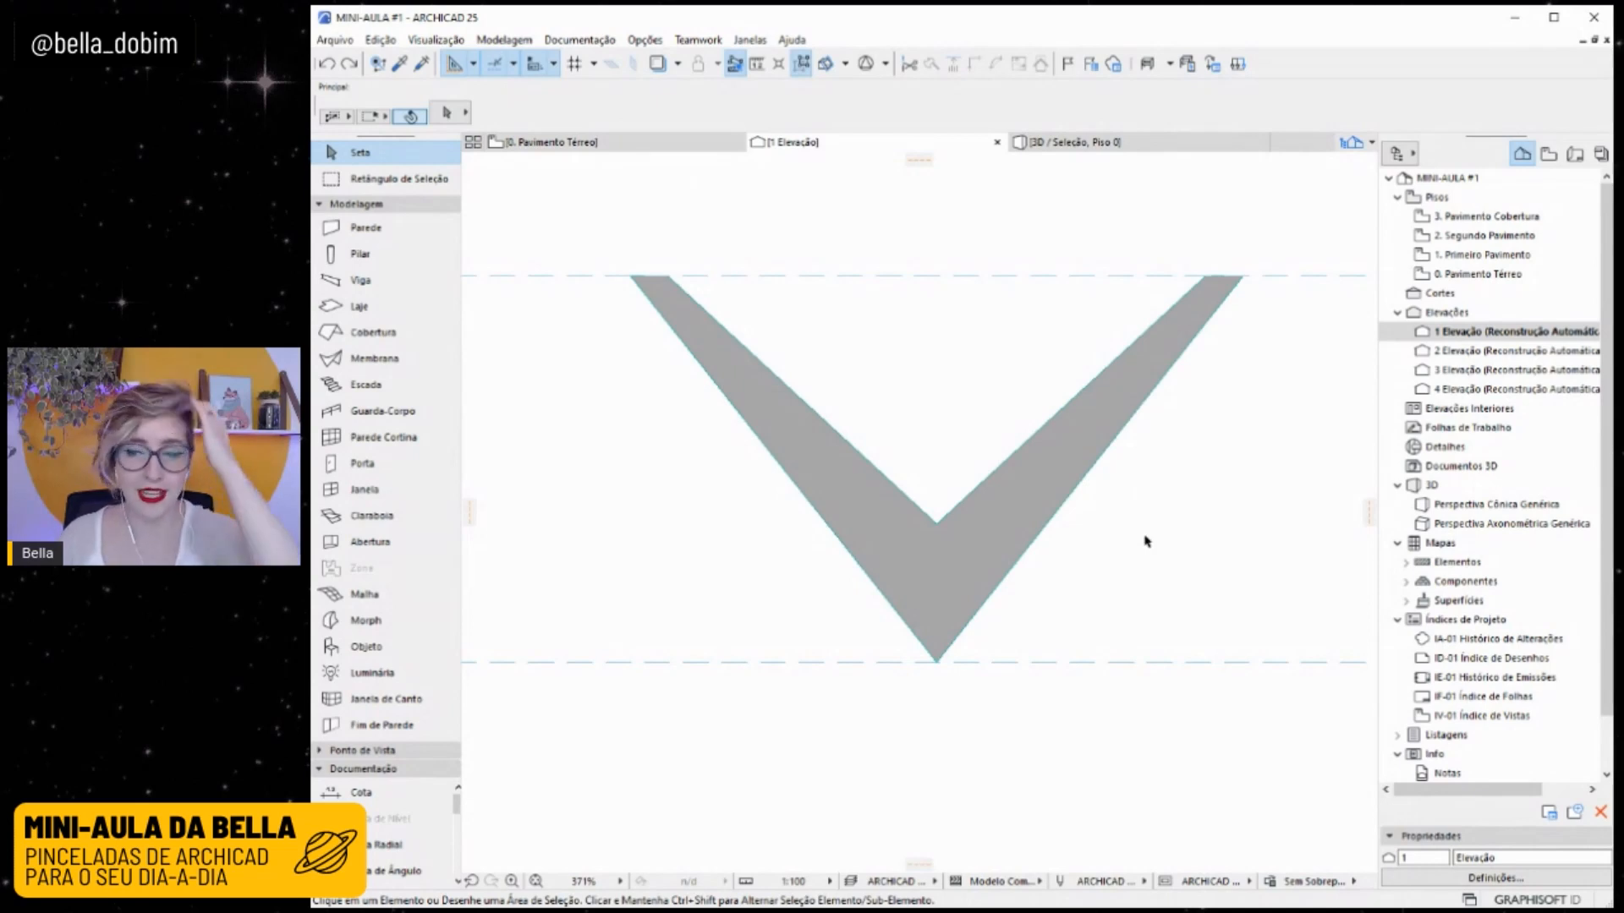
# Move the right inclined beam 0.5 m horizontally away from the left beam, starting from its lower axis end.
pyautogui.click(1033, 533)
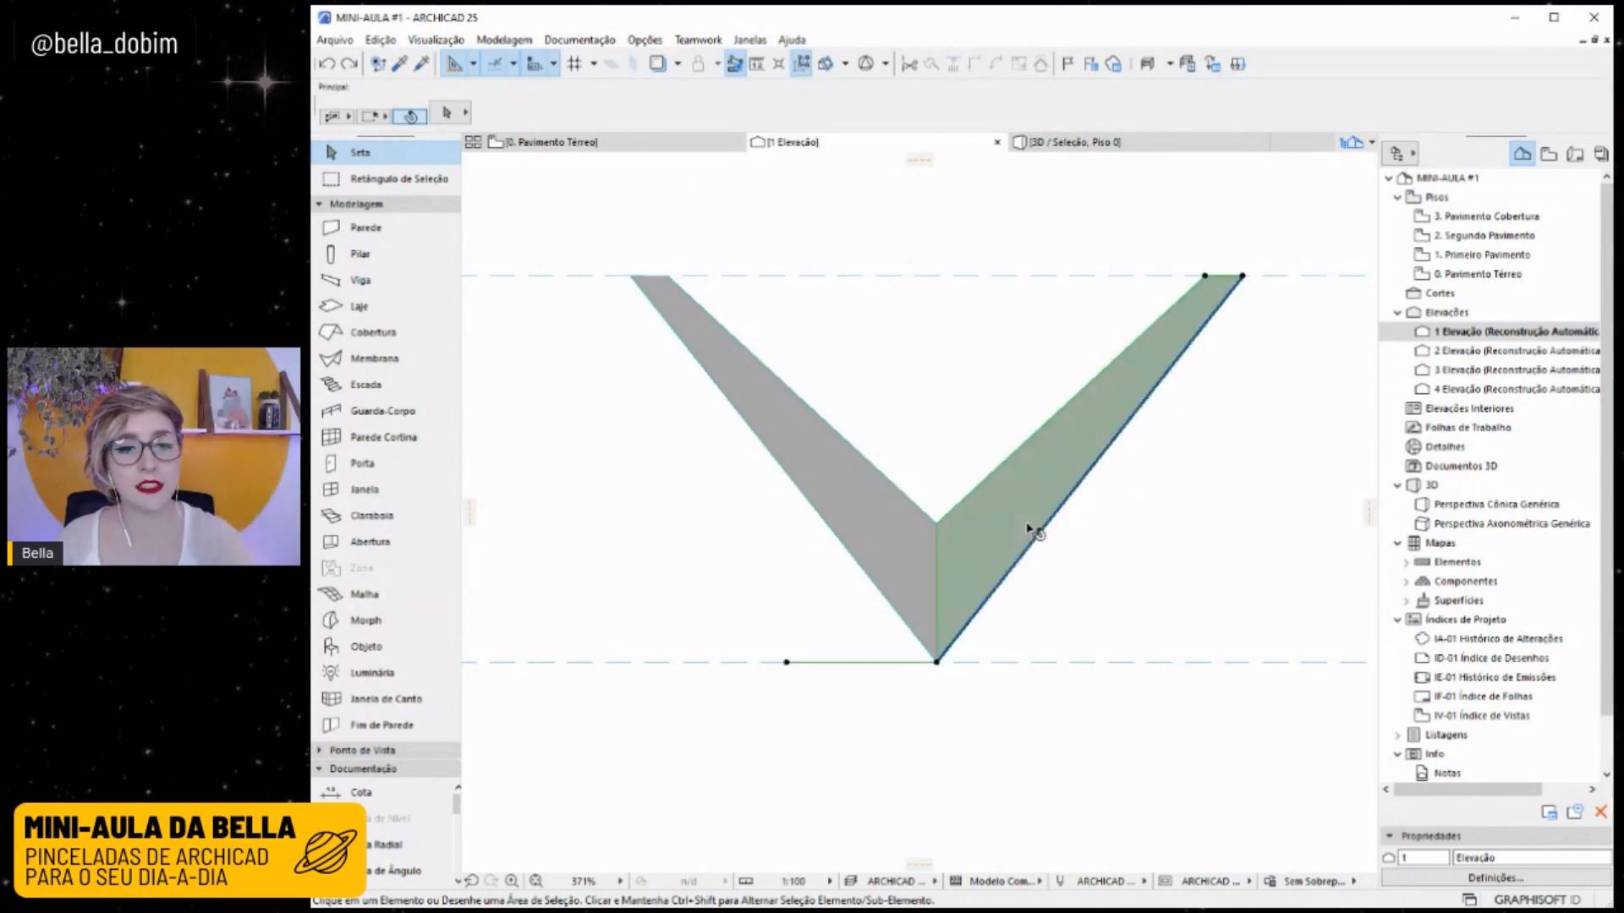
pyautogui.click(937, 663)
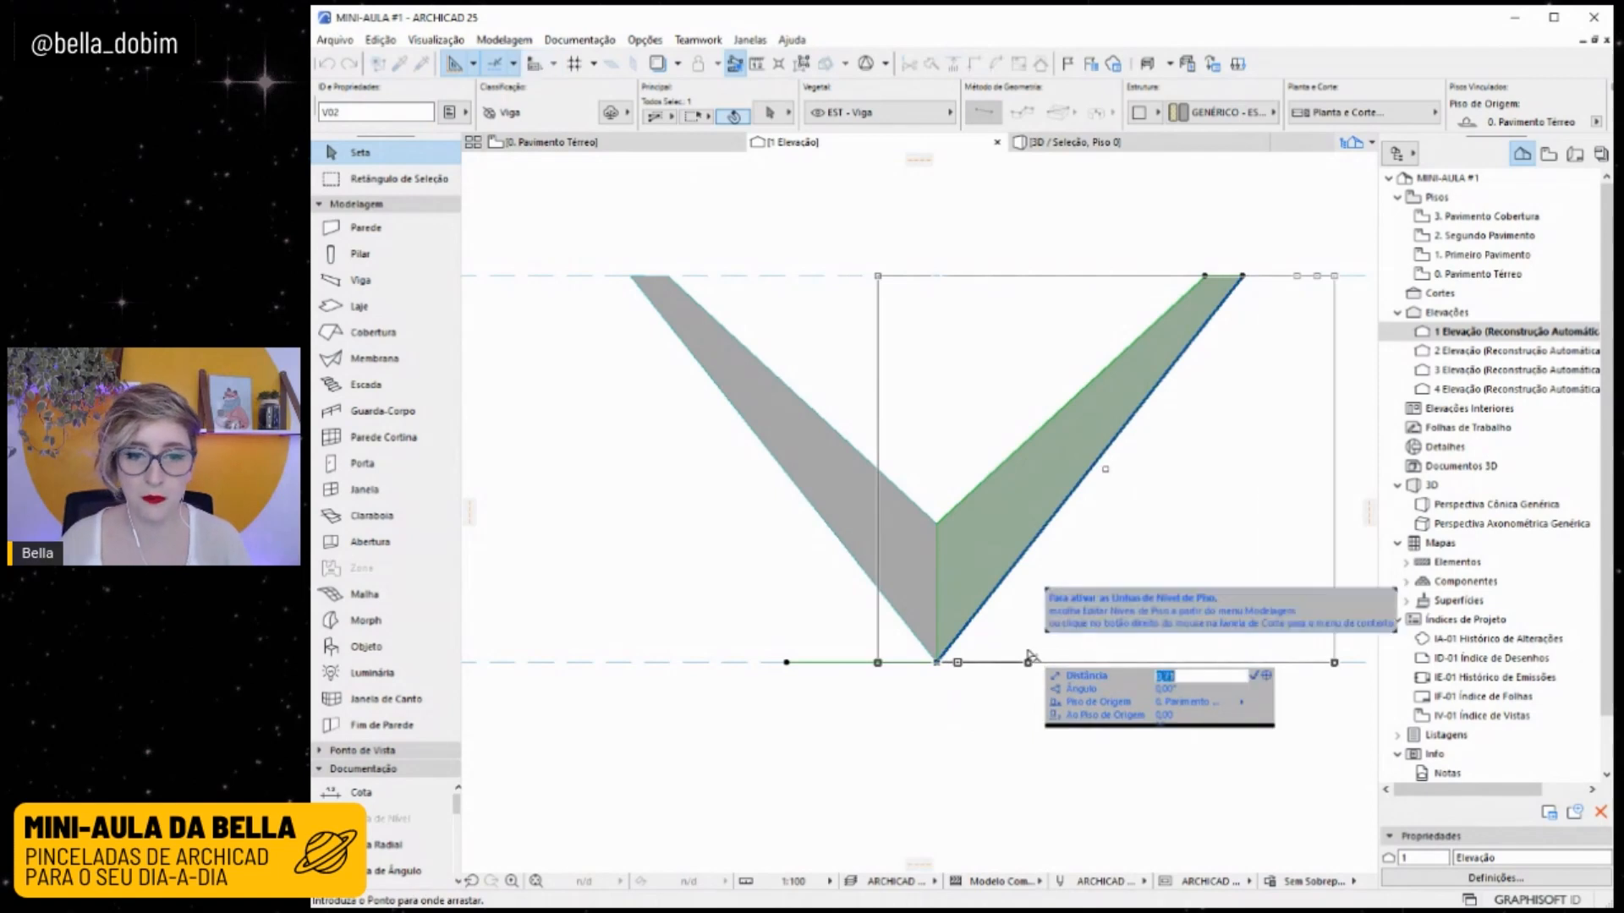
pyautogui.write('5')
pyautogui.press('Return')
pyautogui.click(987, 726)
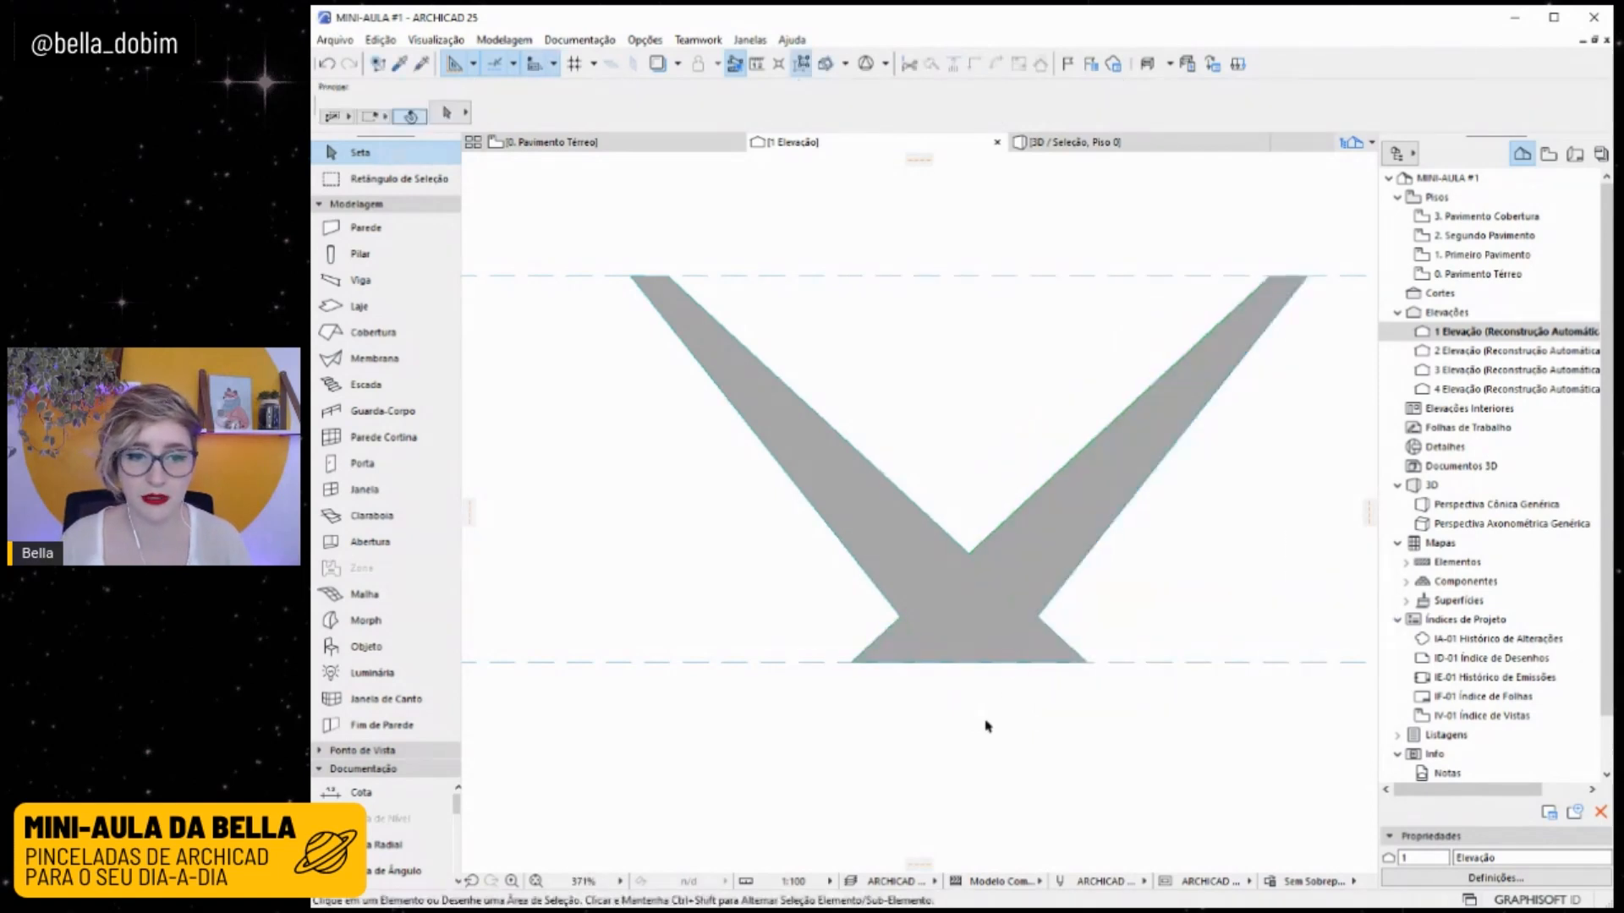
# Examine how the two separated beams overlap at the base with both of them selected.
pyautogui.click(865, 514)
pyautogui.keyDown('shift'); pyautogui.click(1051, 563); pyautogui.keyUp('shift')
pyautogui.scroll(1, 1047, 582)
pyautogui.scroll(1, 1048, 584)
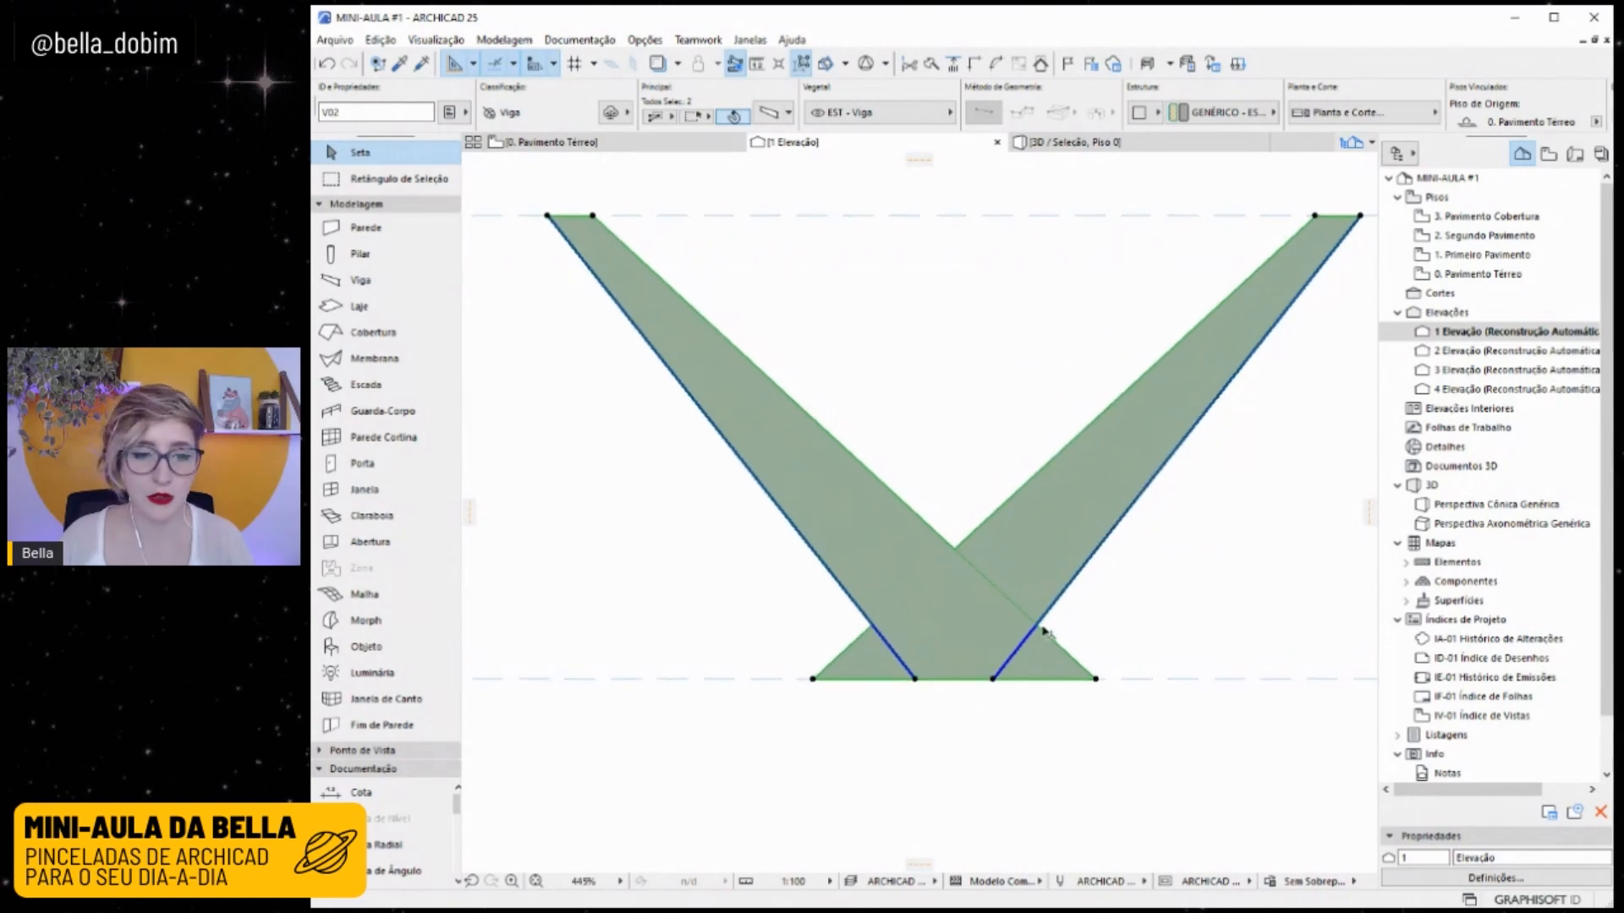
pyautogui.click(1039, 780)
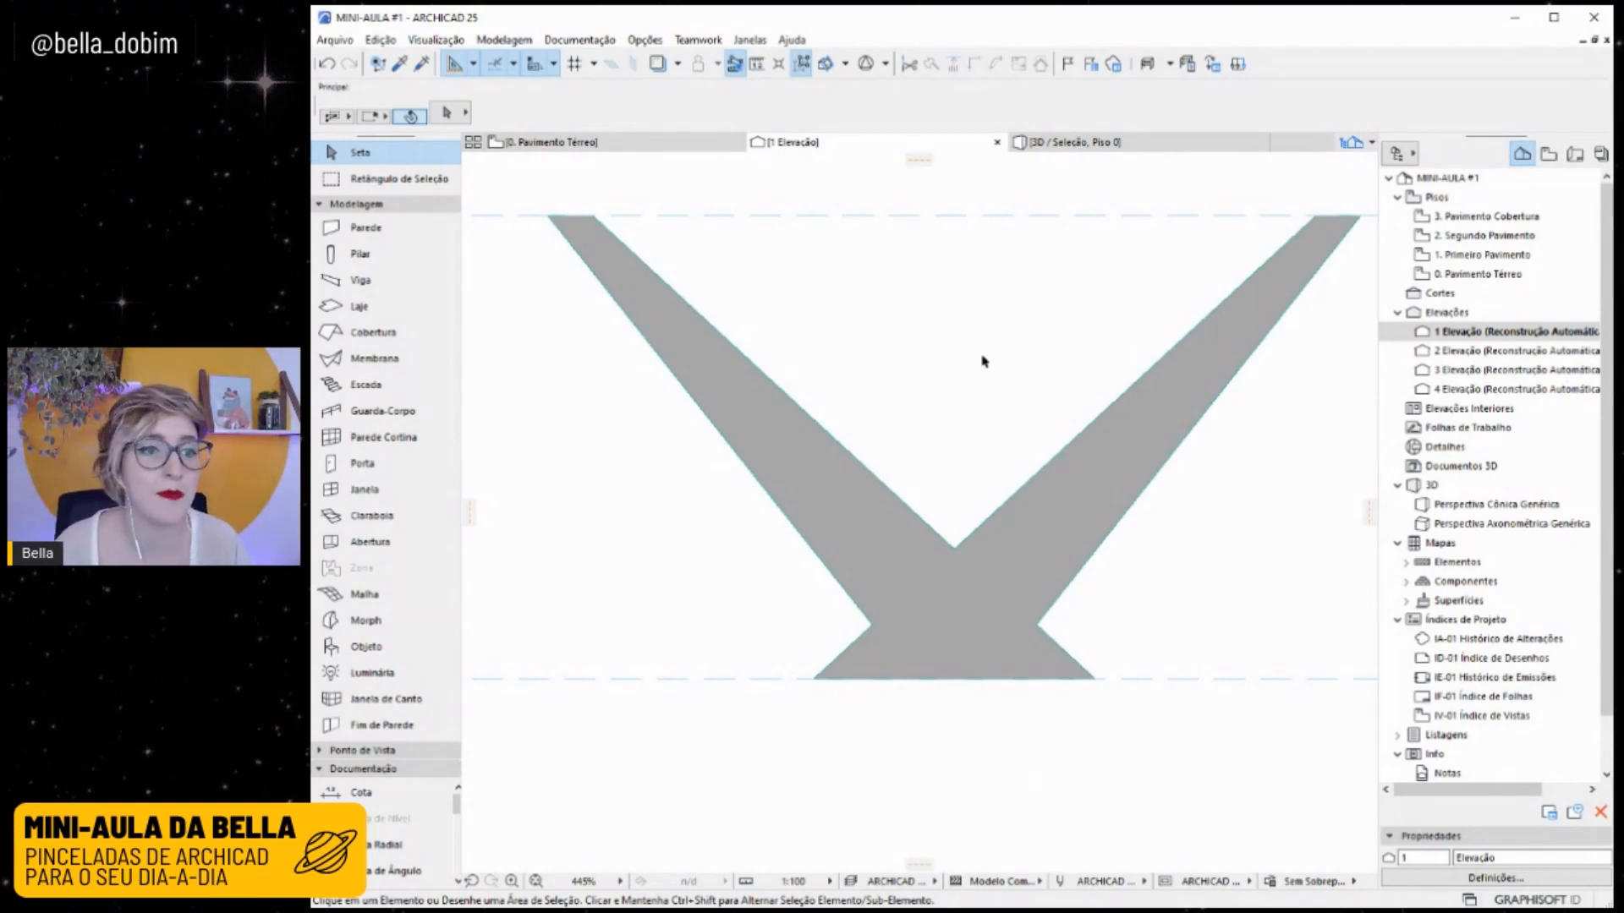
# In the Pavimento Térreo plan, draw a Viga Retangular Genérica Default beam between the facing axis ends of the two inclined beams.
pyautogui.click(685, 153)
pyautogui.click(395, 280)
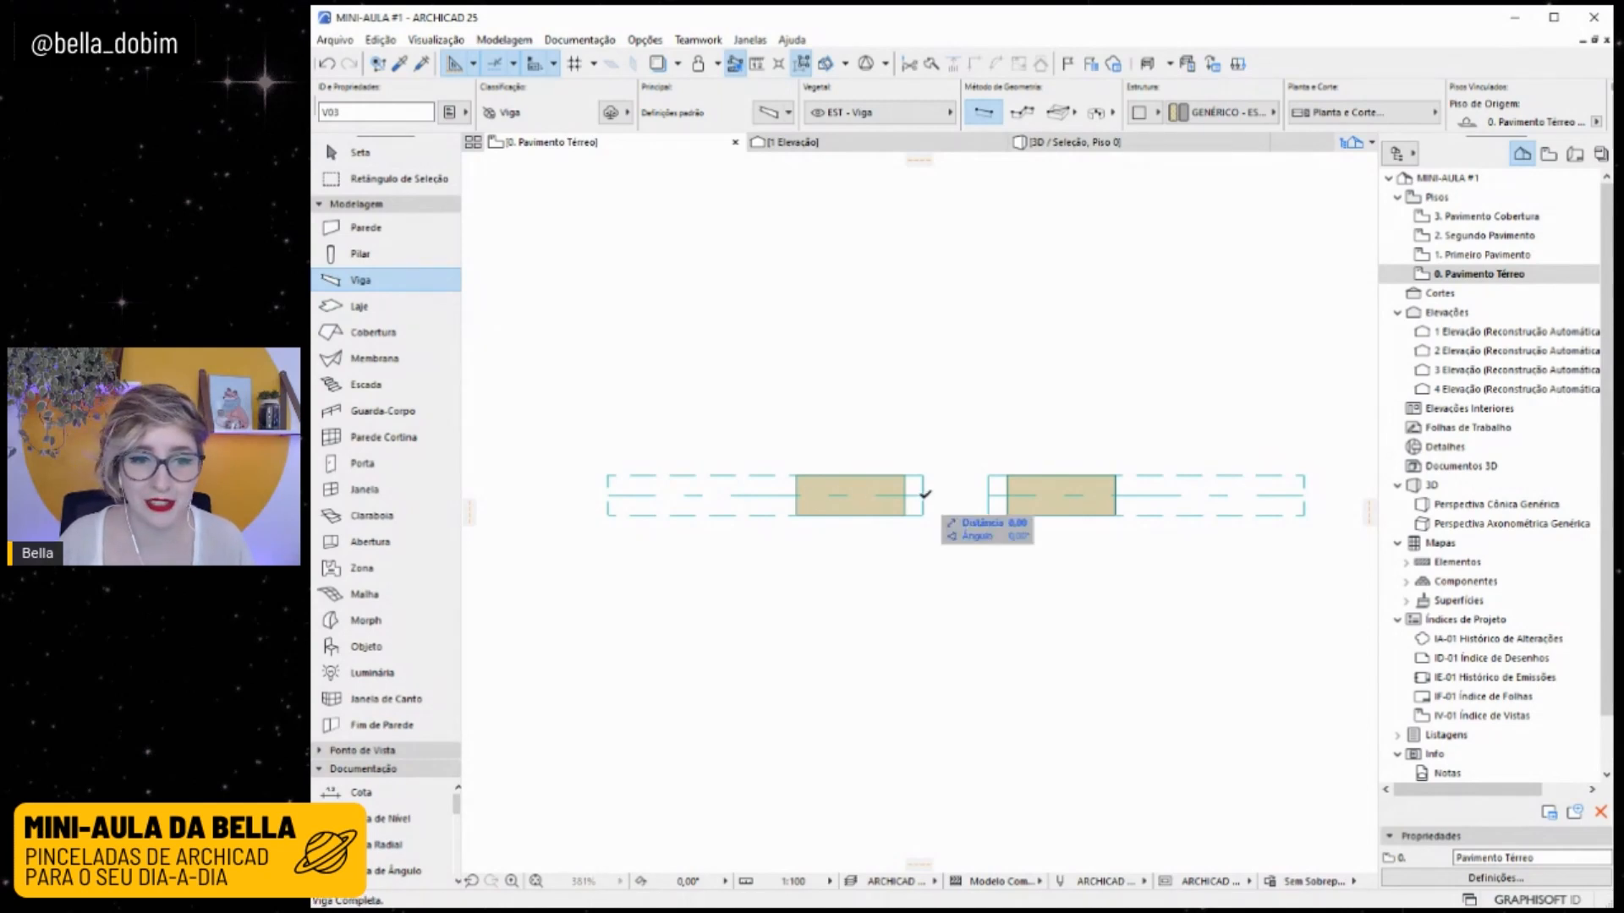
pyautogui.click(457, 281)
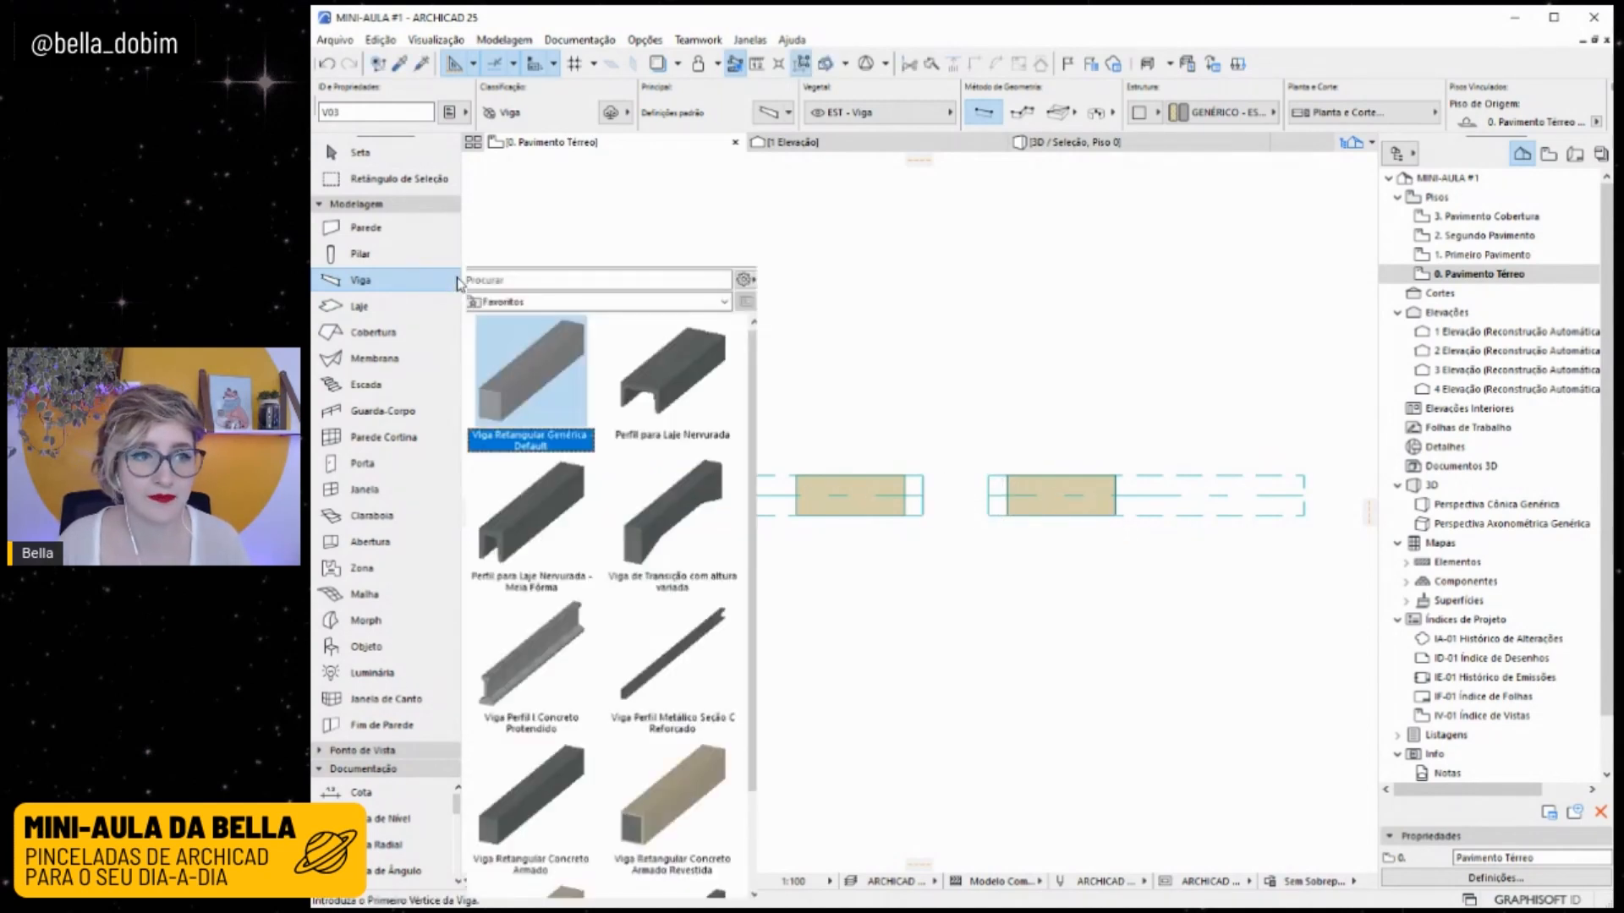
pyautogui.doubleClick(511, 373)
pyautogui.click(923, 495)
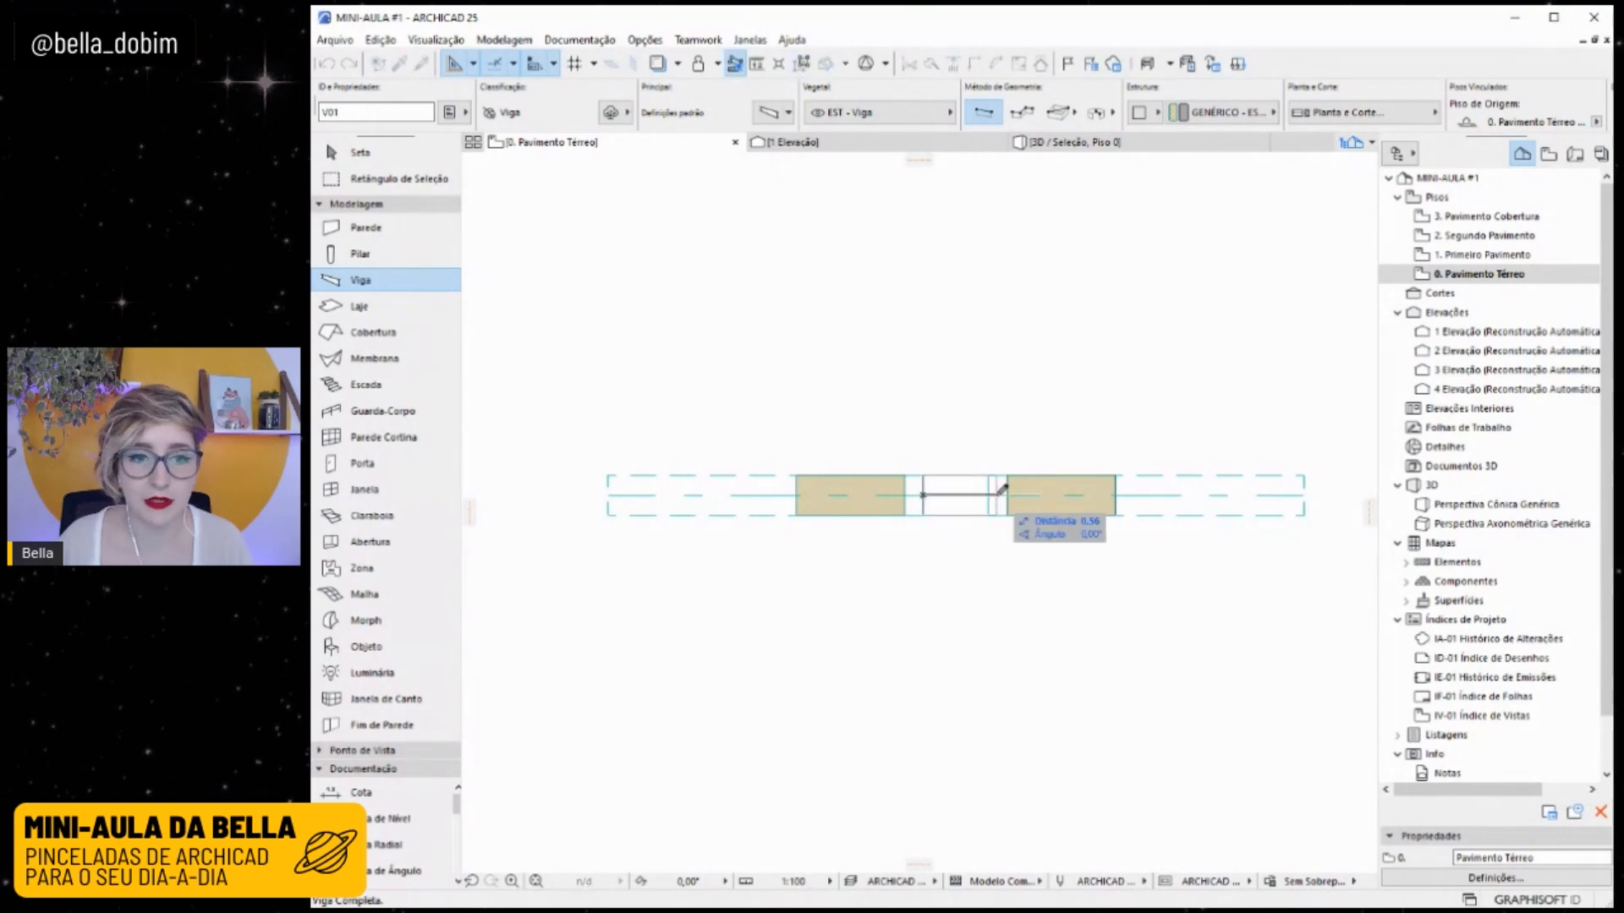
pyautogui.click(993, 492)
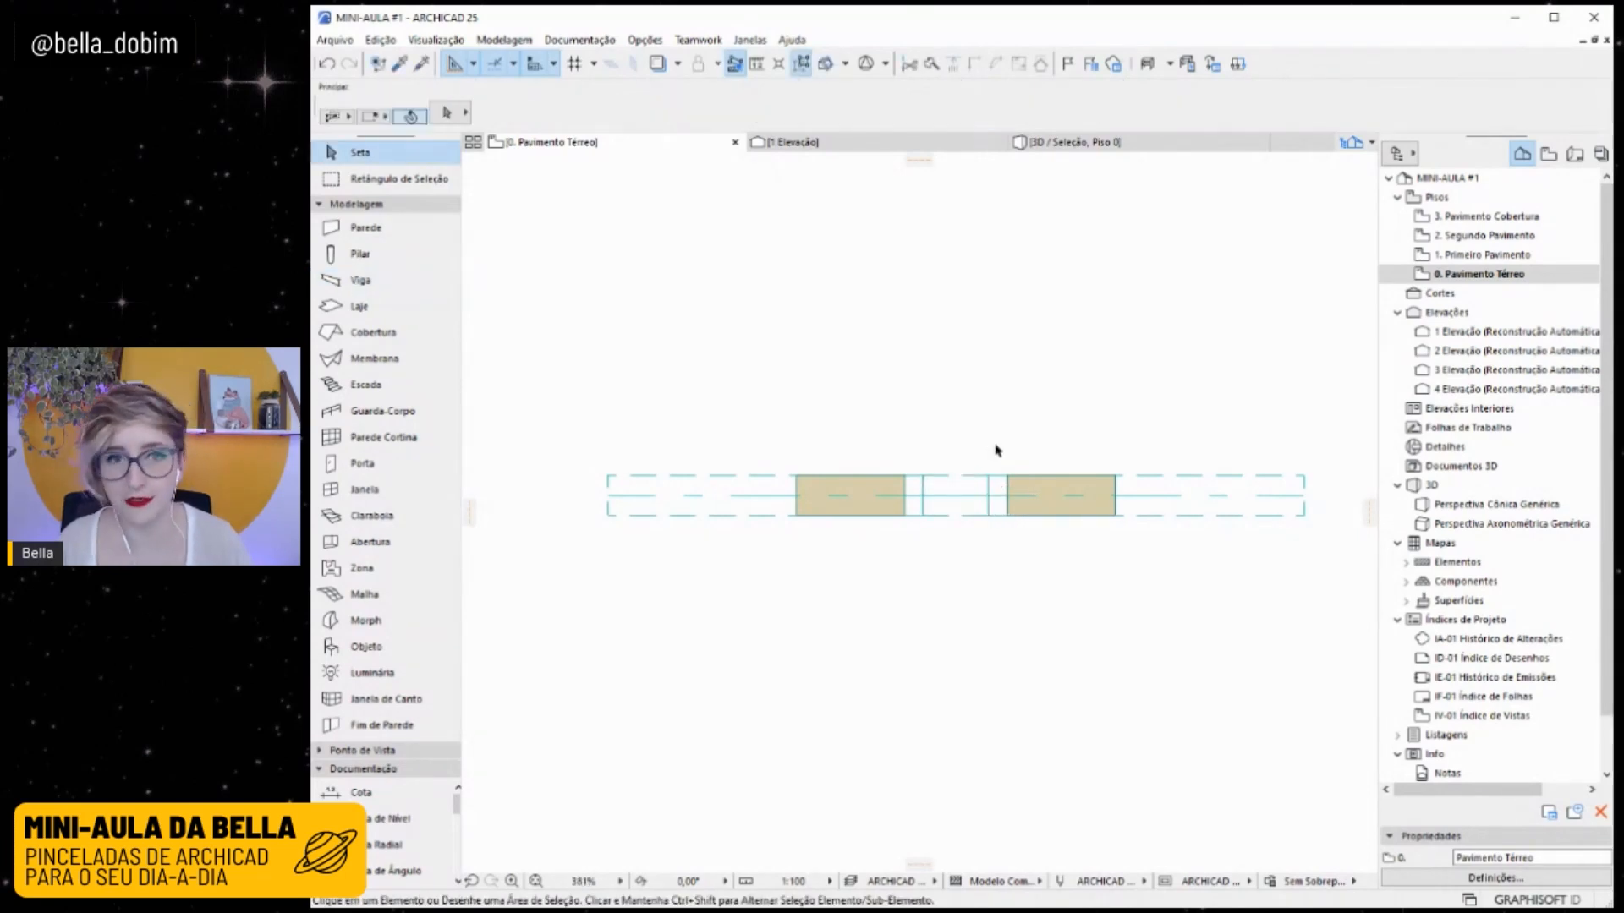
# In the elevation, set the short beam's reference axis to bottom centre and move it down to the inclined beams' lower ends.
pyautogui.click(842, 144)
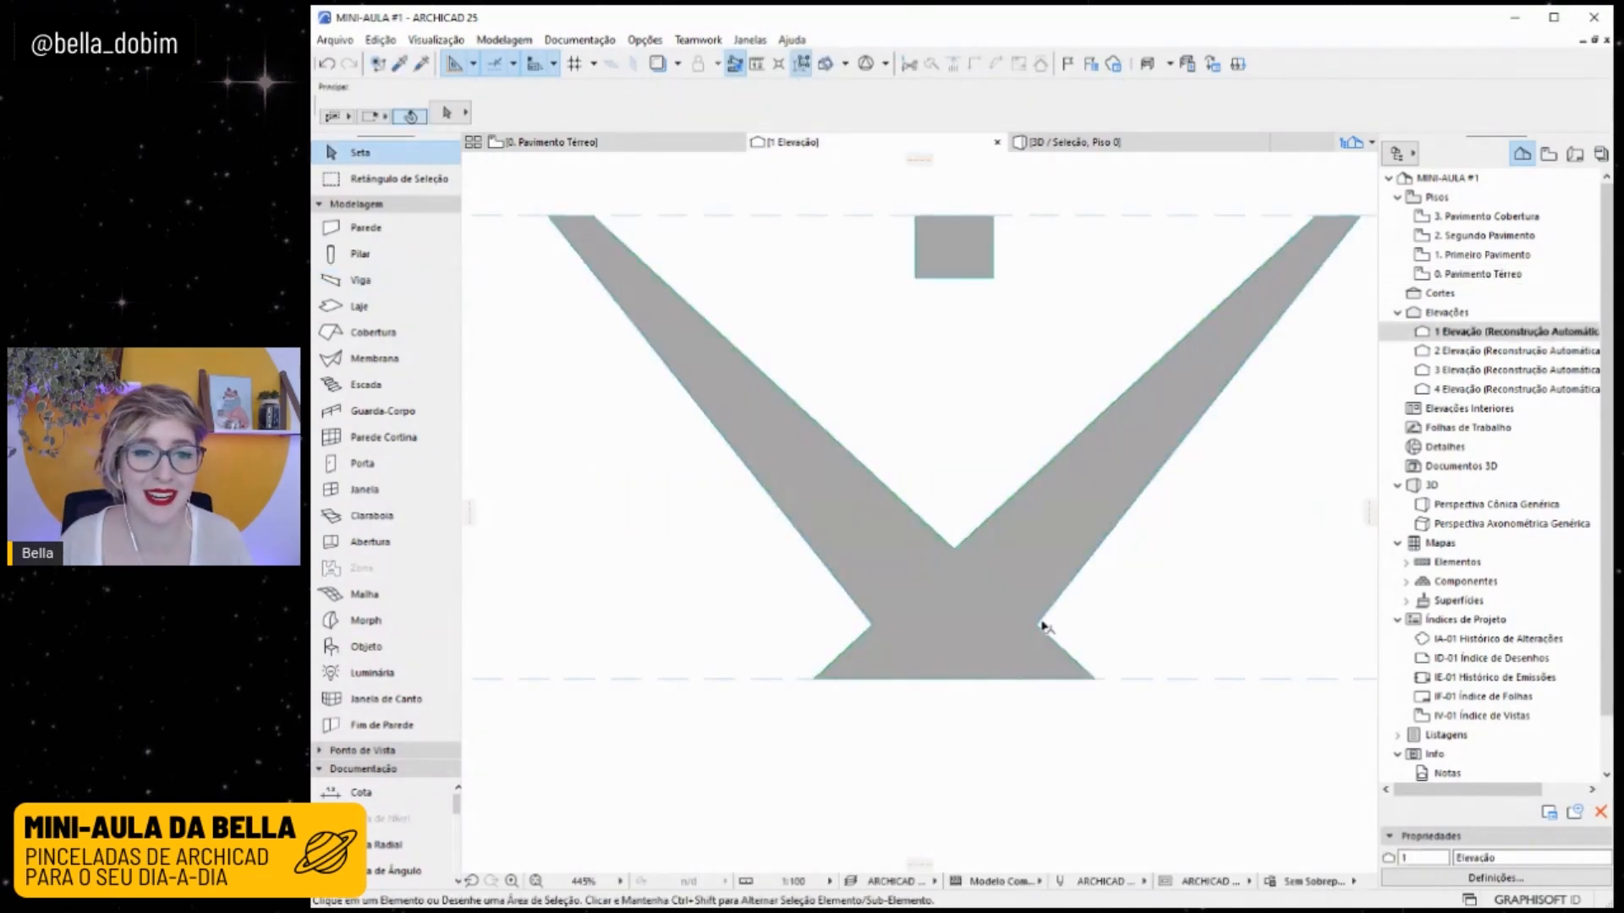
pyautogui.click(979, 259)
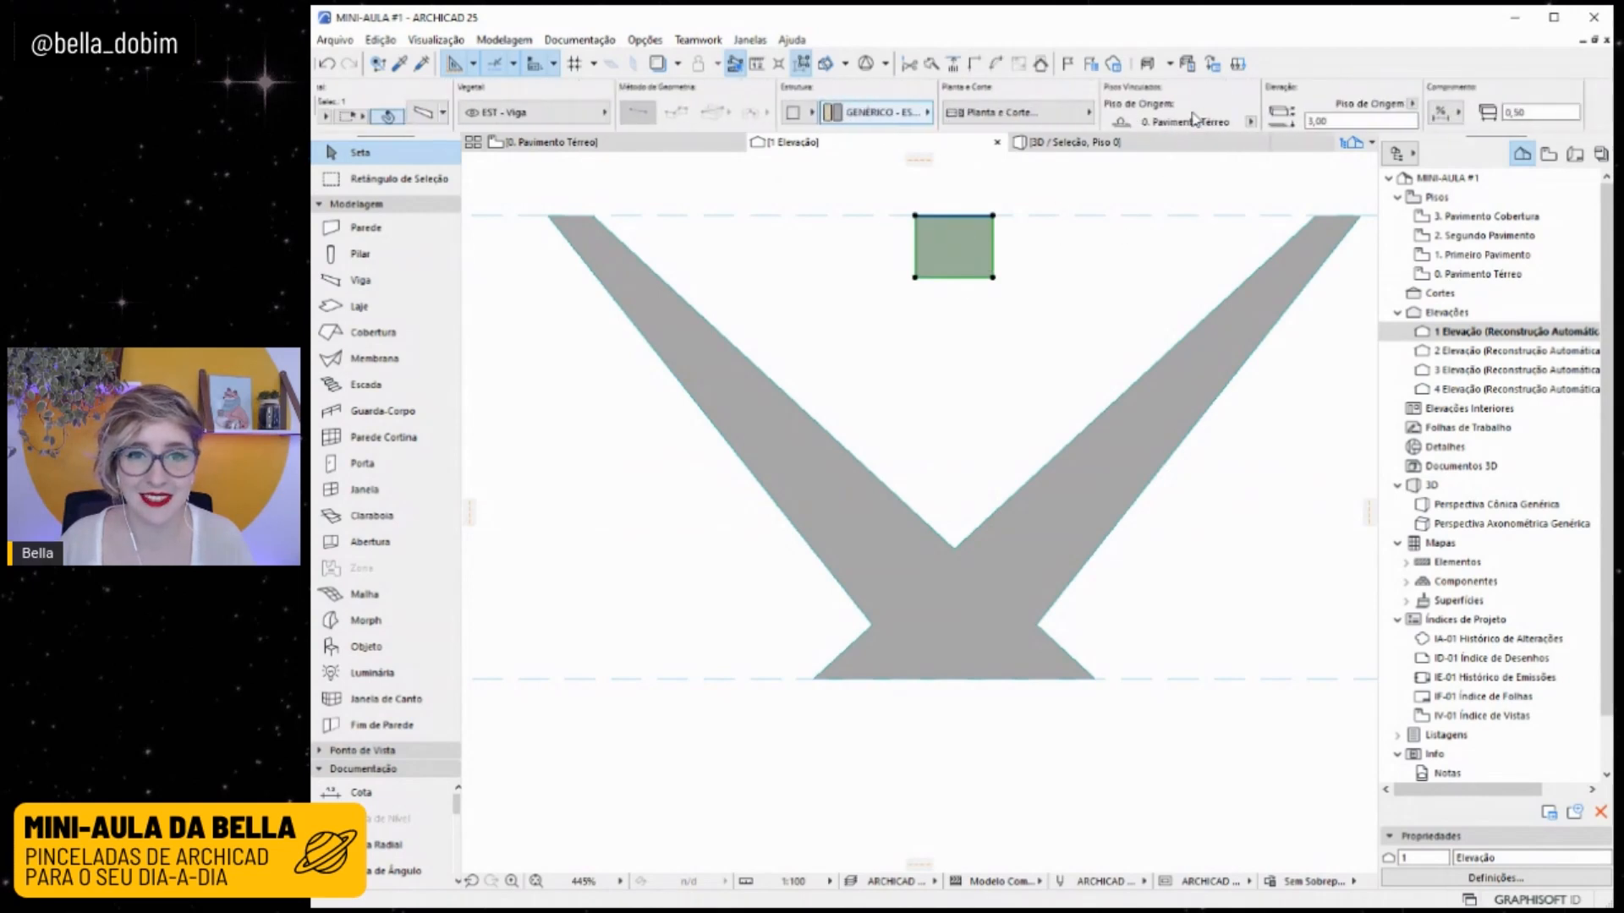
pyautogui.scroll(-5, 1195, 119)
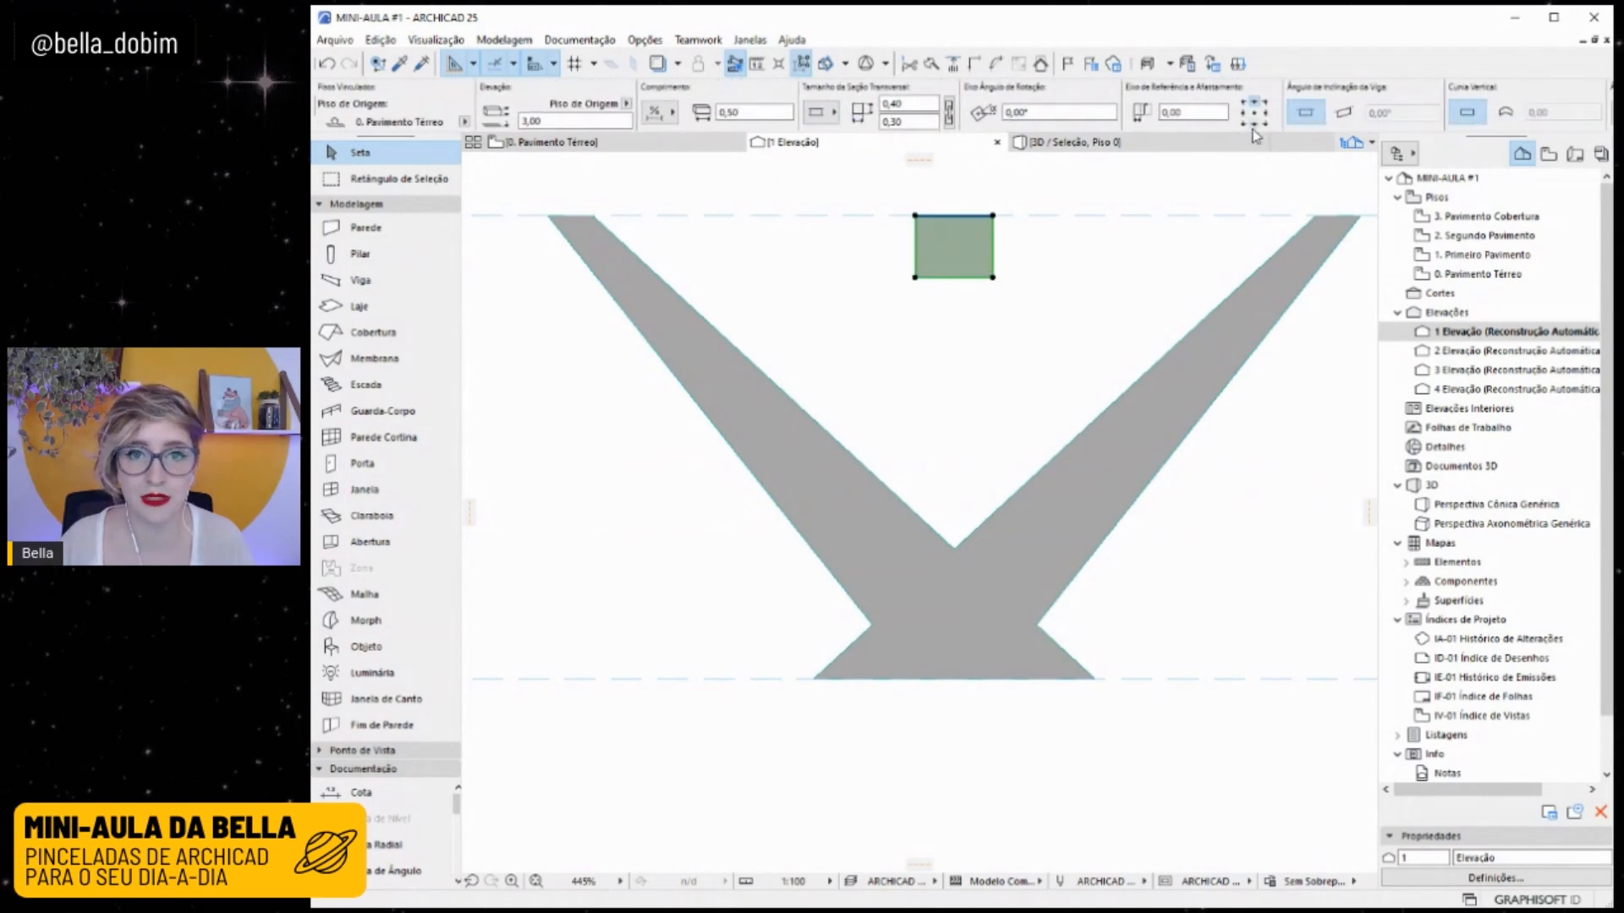
pyautogui.click(1254, 124)
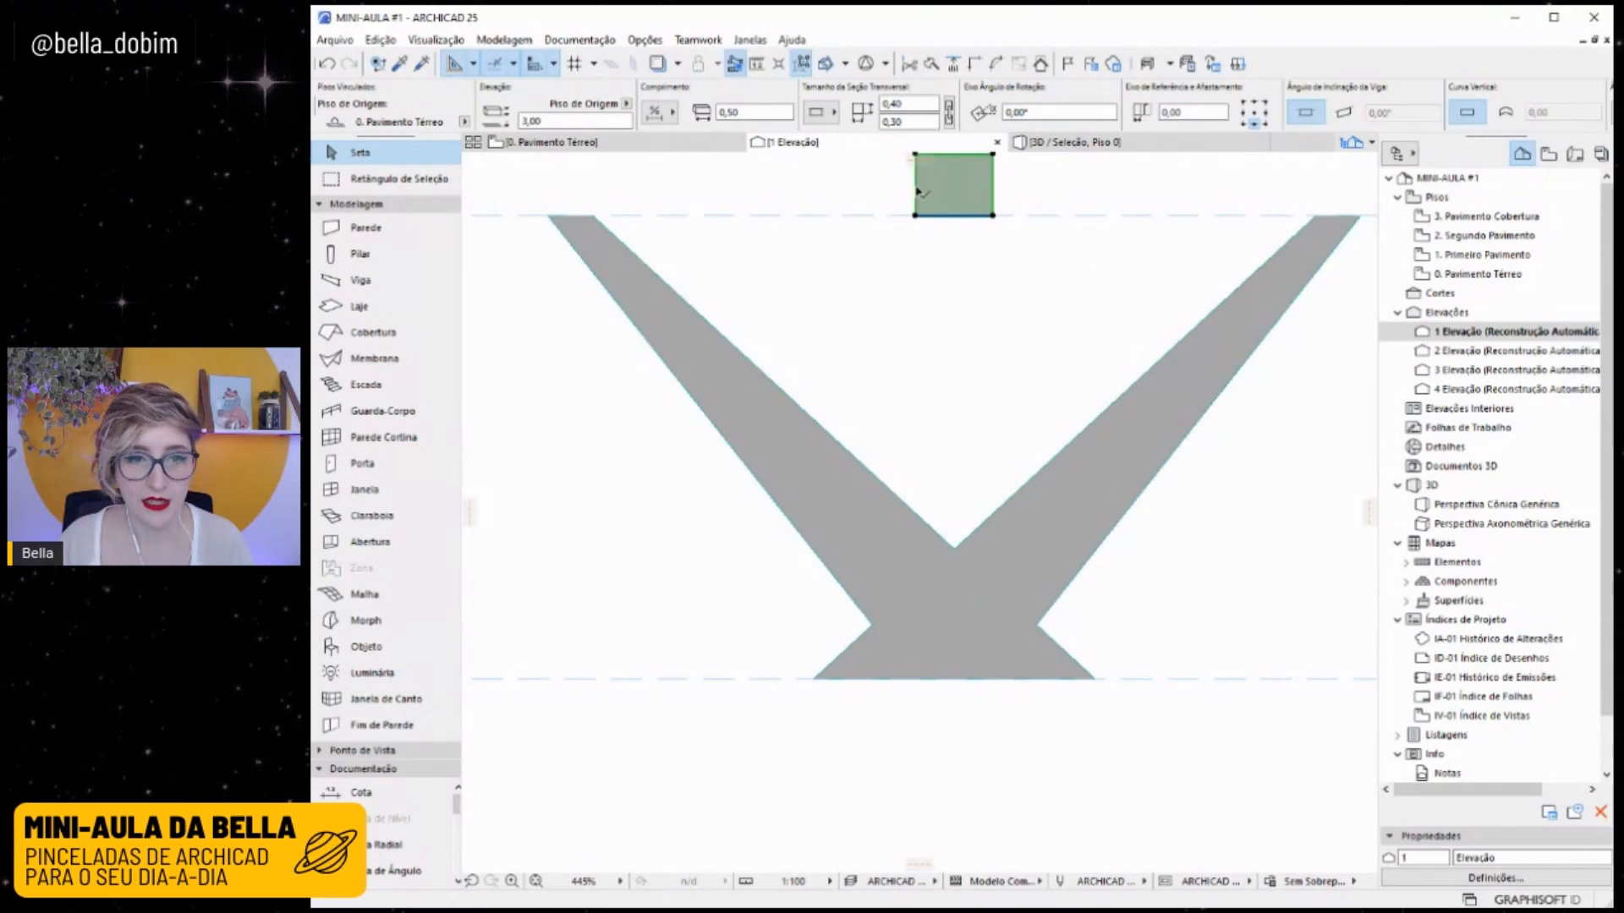
pyautogui.click(994, 216)
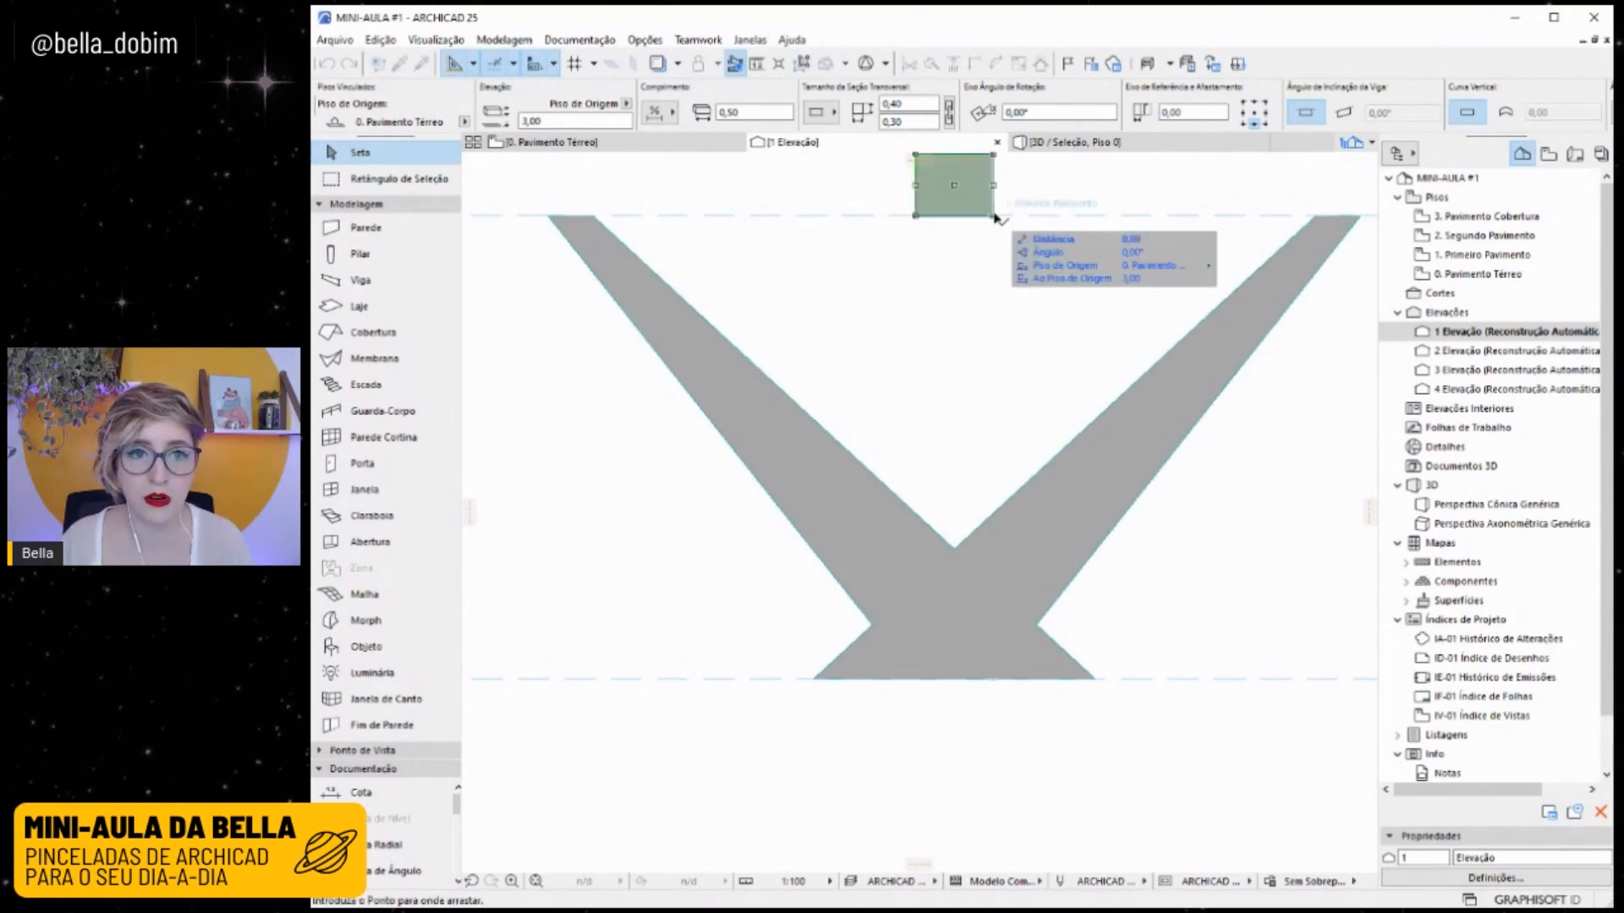
pyautogui.click(994, 678)
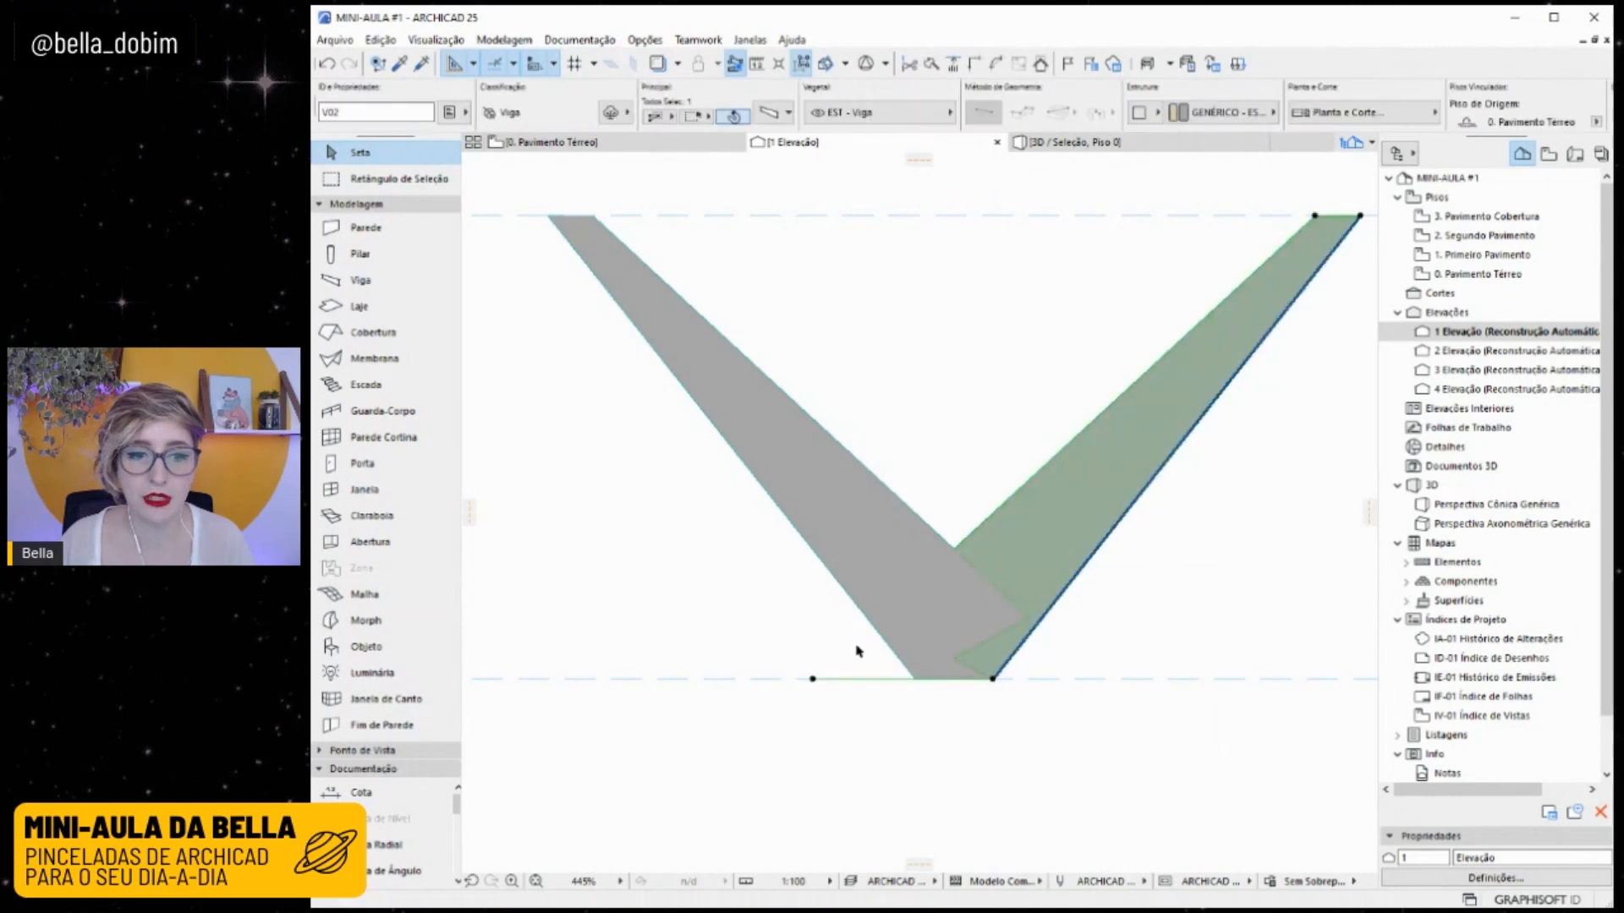
# Examine how the short base beam and both inclined beams trim each other at the junction, selecting each in turn.
pyautogui.click(1073, 510)
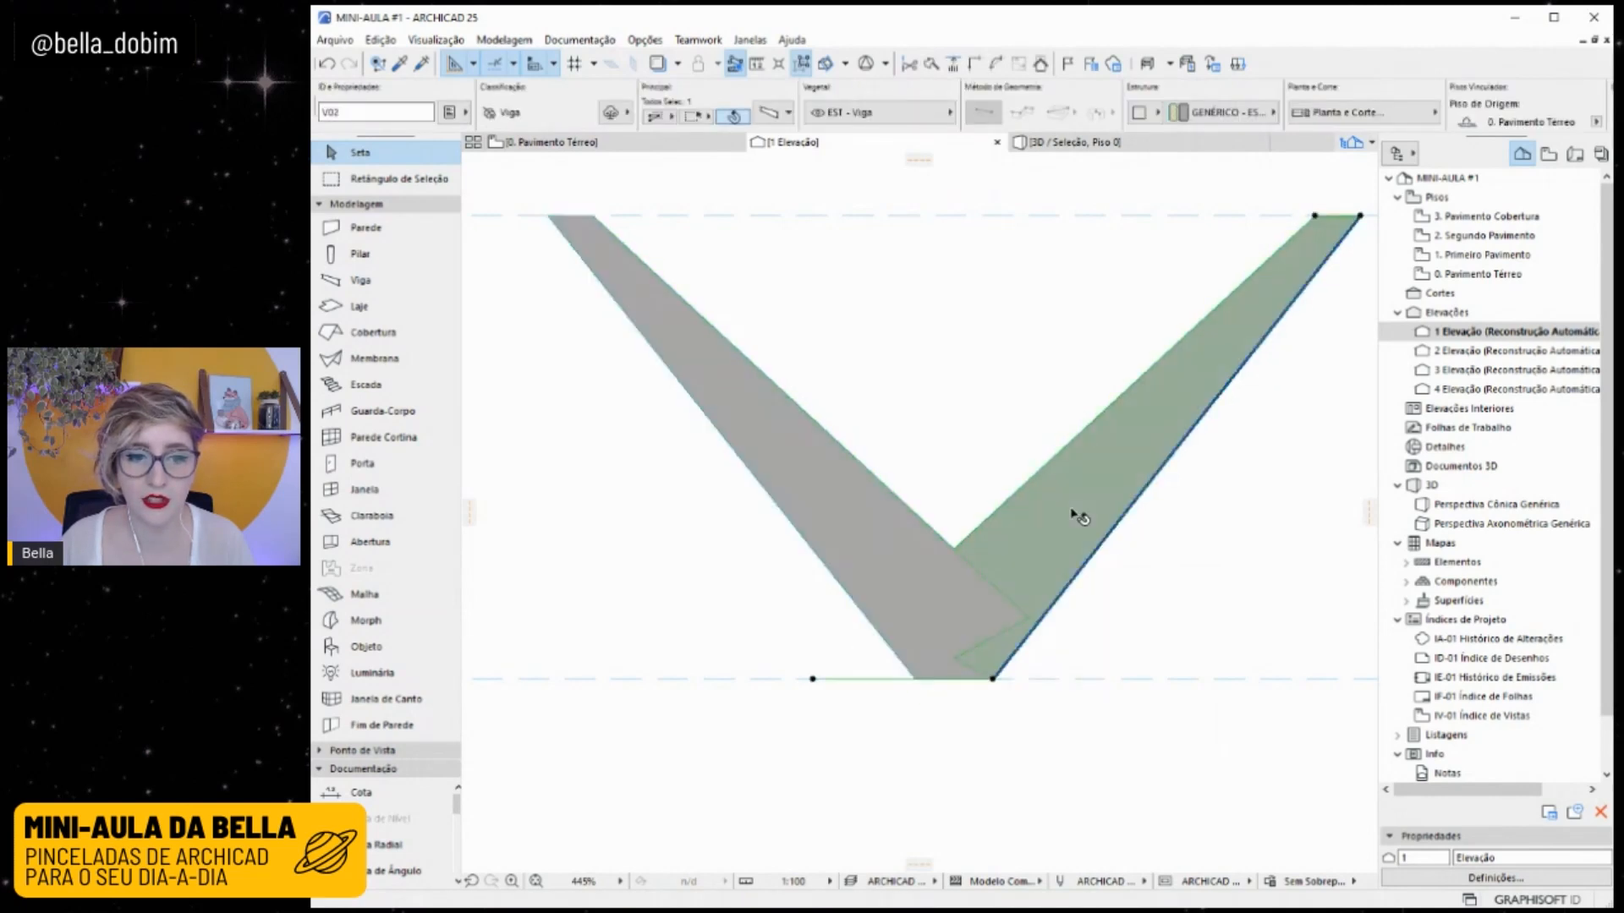
pyautogui.click(954, 682)
pyautogui.click(861, 567)
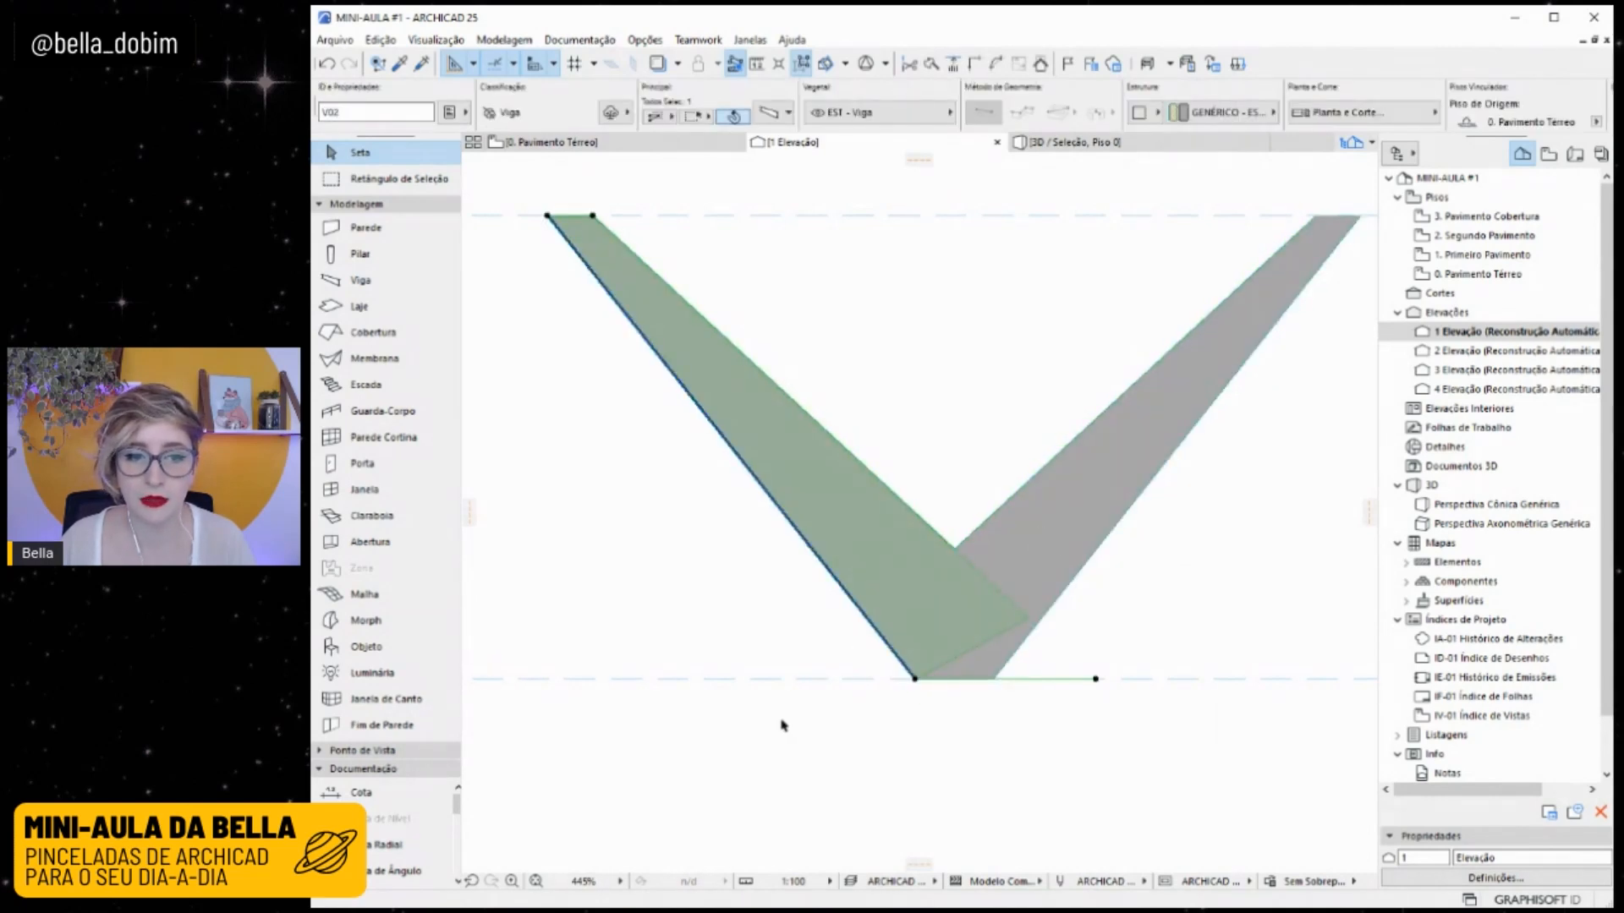
pyautogui.scroll(4, 933, 692)
pyautogui.click(935, 679)
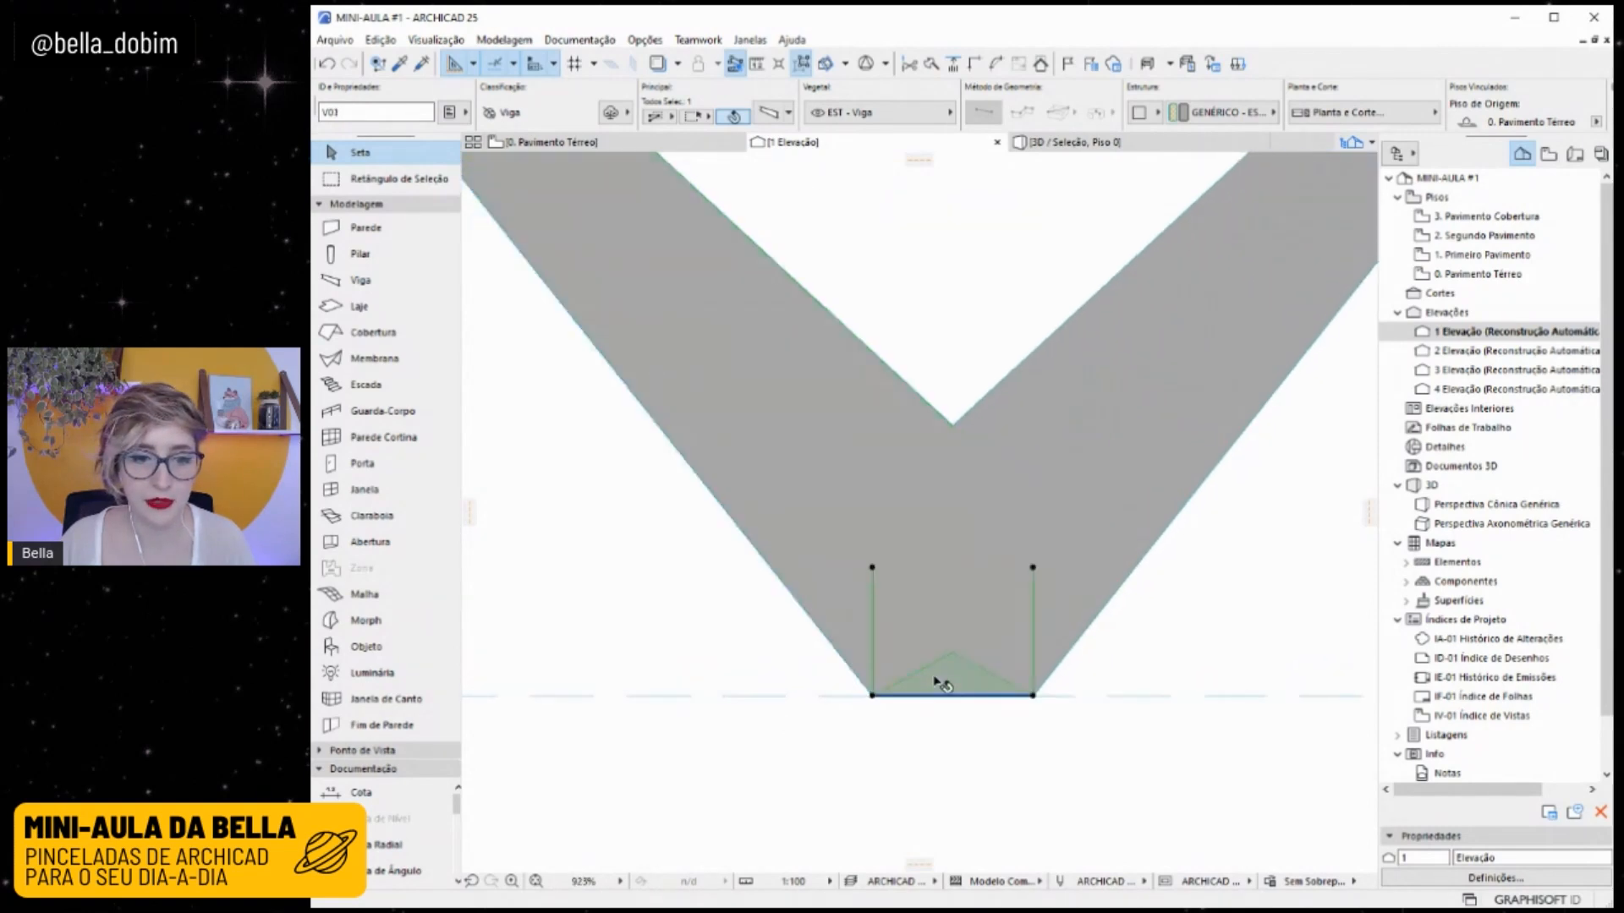
pyautogui.click(1138, 469)
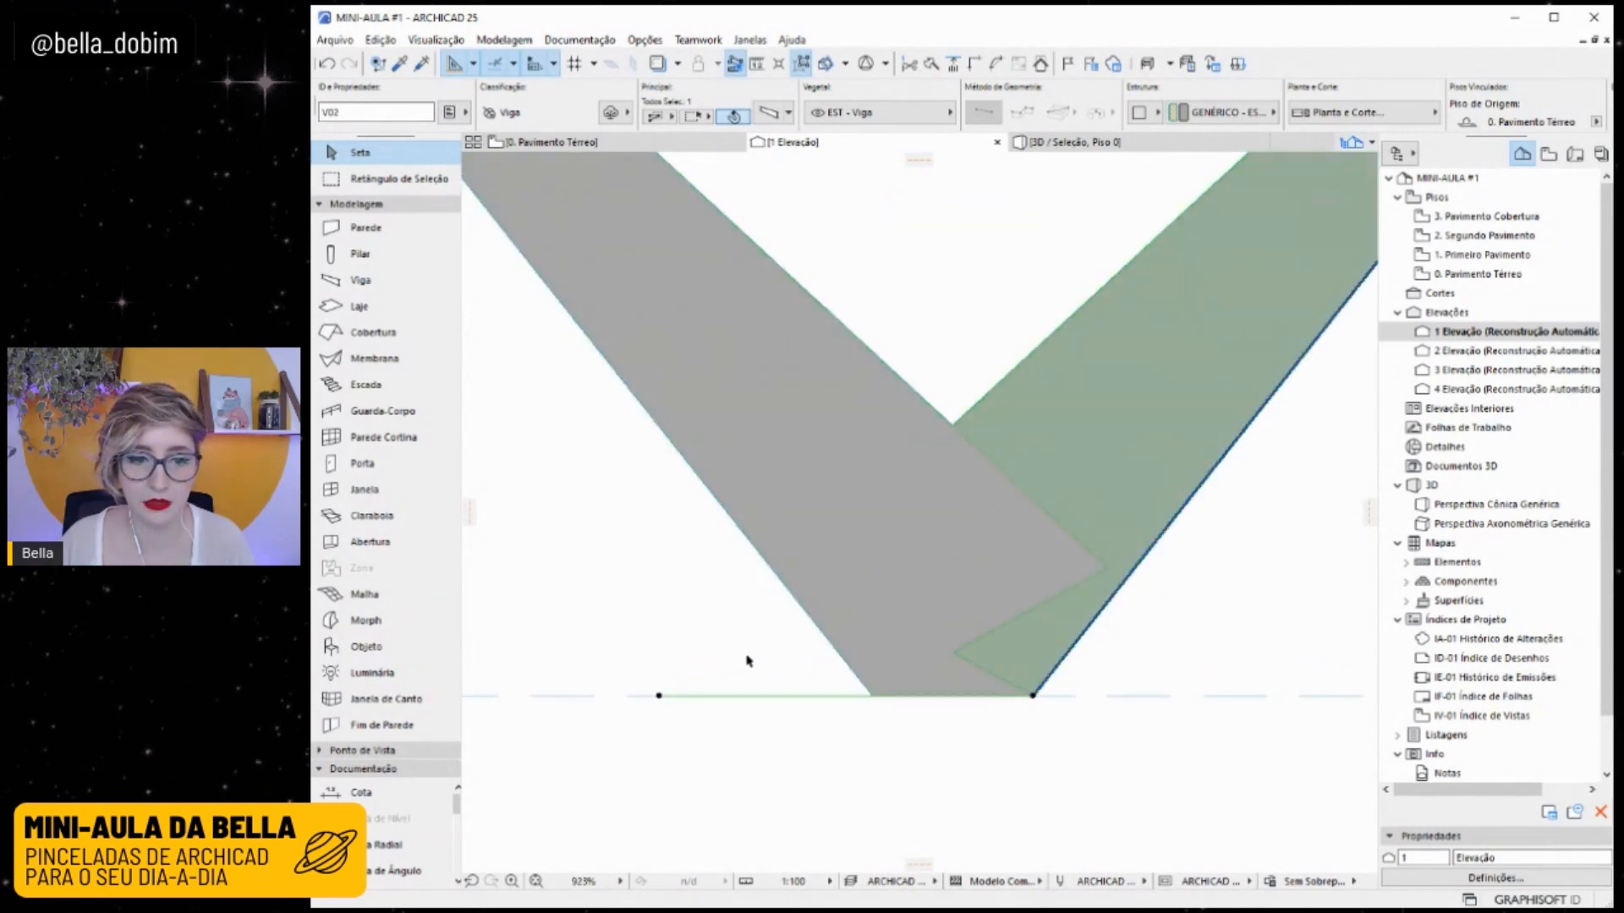
# Move the right inclined beam another 0.2 m horizontally away from the left beam.
pyautogui.scroll(-6, 715, 700)
pyautogui.click(960, 598)
pyautogui.moveTo(917, 604); pyautogui.dragTo(1180, 601, button='middle')
pyautogui.click(1113, 576)
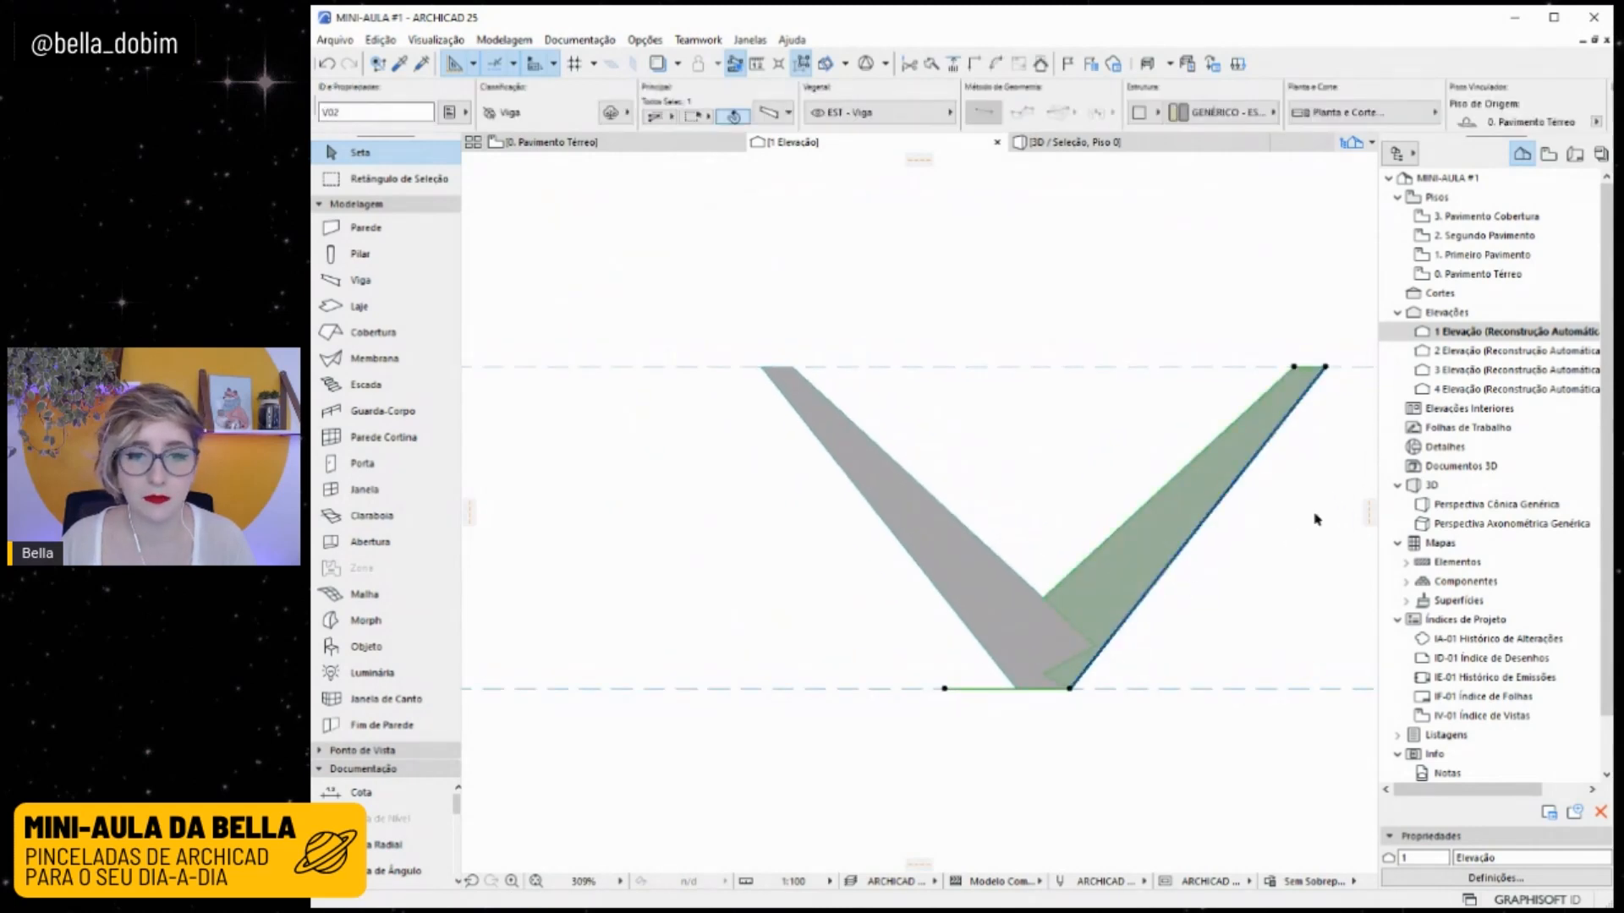
pyautogui.hotkey('ctrl', 'd')
pyautogui.click(1165, 622)
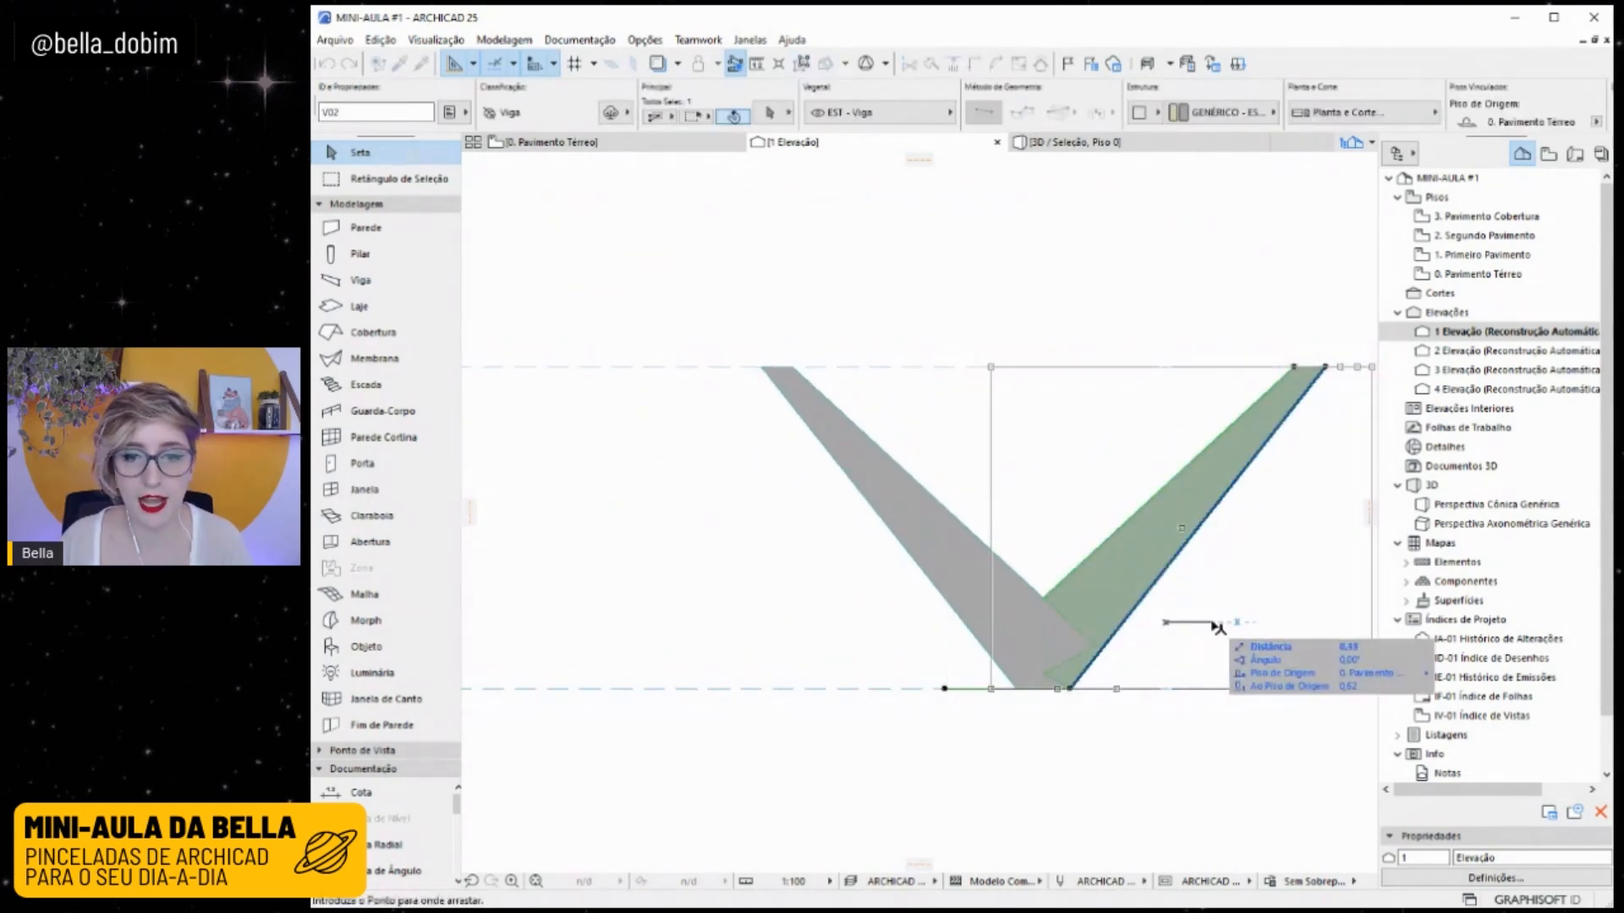
pyautogui.write(',2')
pyautogui.press('Return')
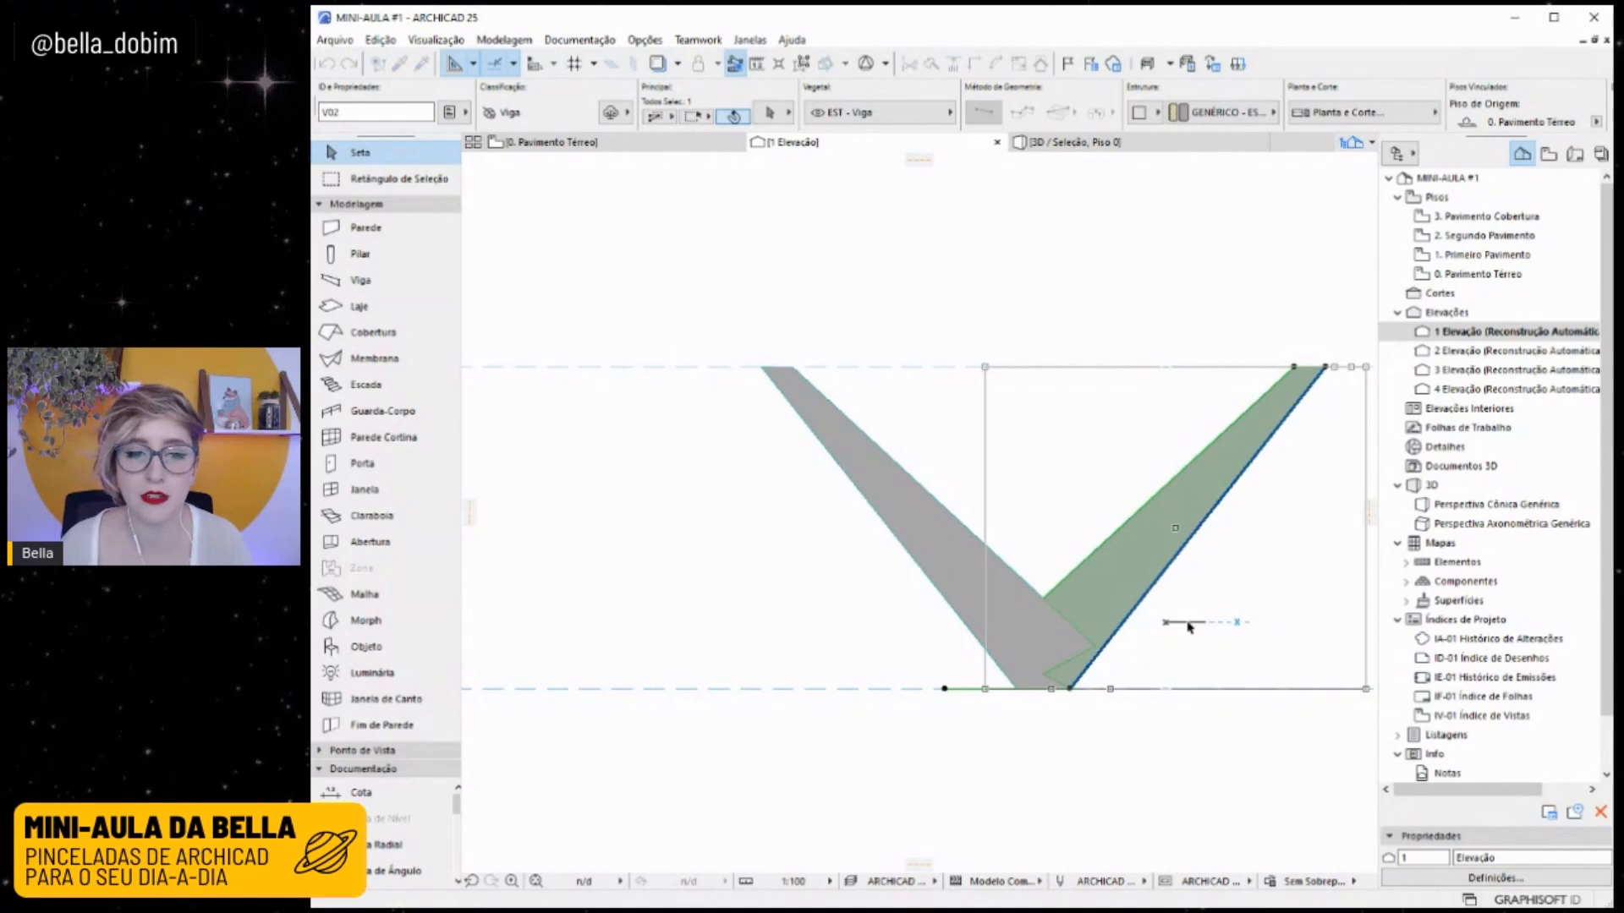
pyautogui.click(1126, 728)
# Stretch the short base beam's free end to the outer lower corner of the right inclined beam, closing the V's flat base.
pyautogui.click(1042, 680)
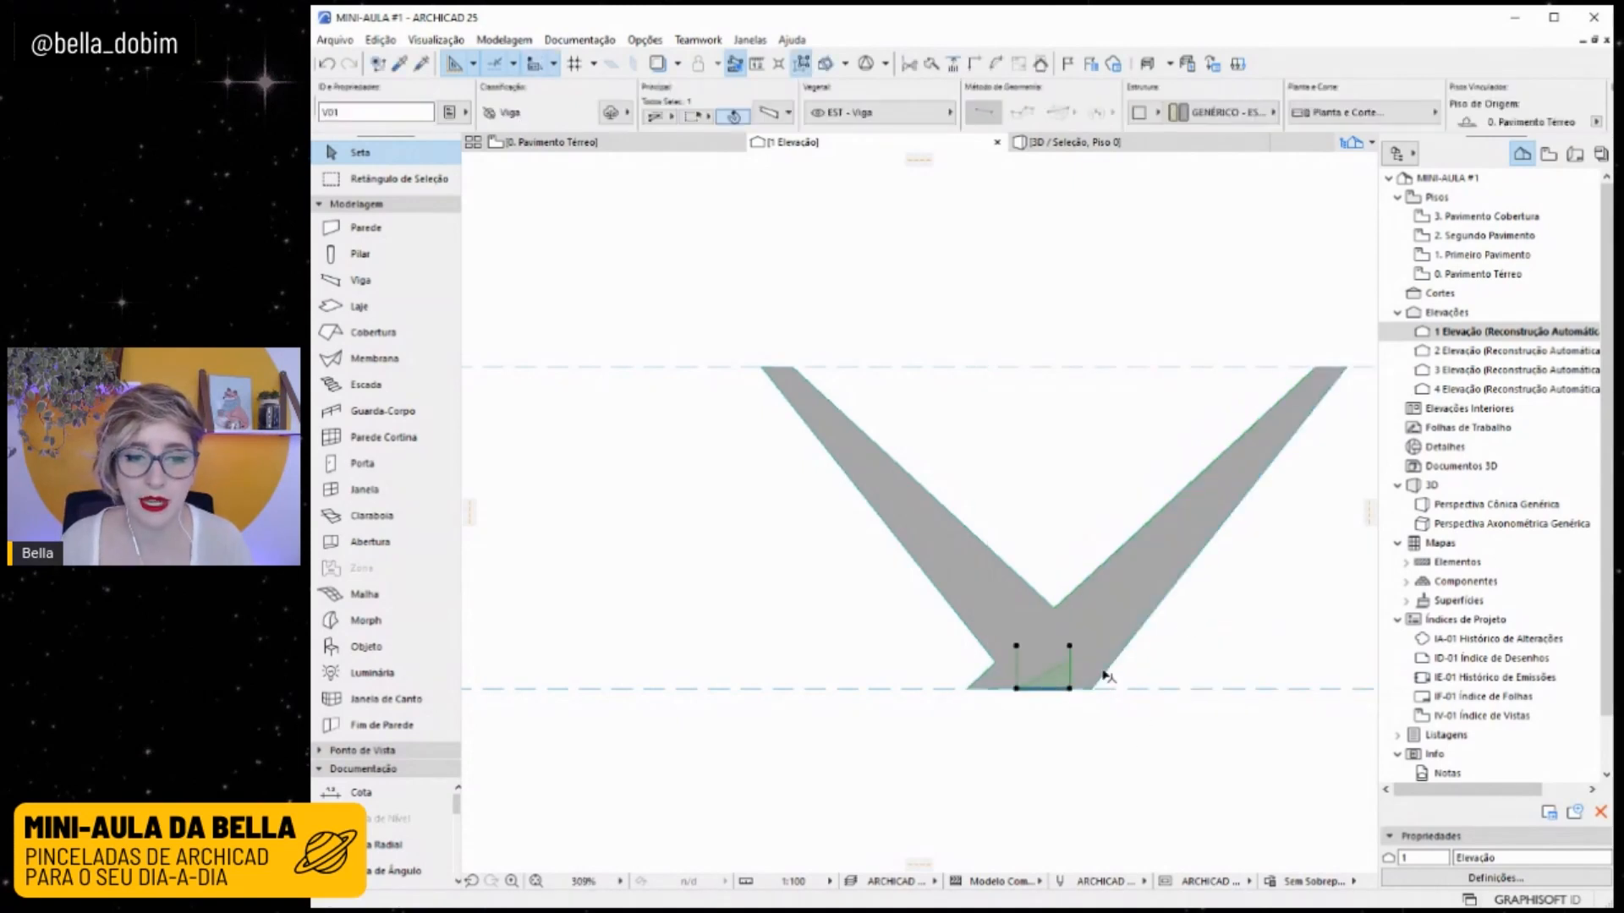
pyautogui.scroll(4, 1040, 689)
pyautogui.click(1031, 708)
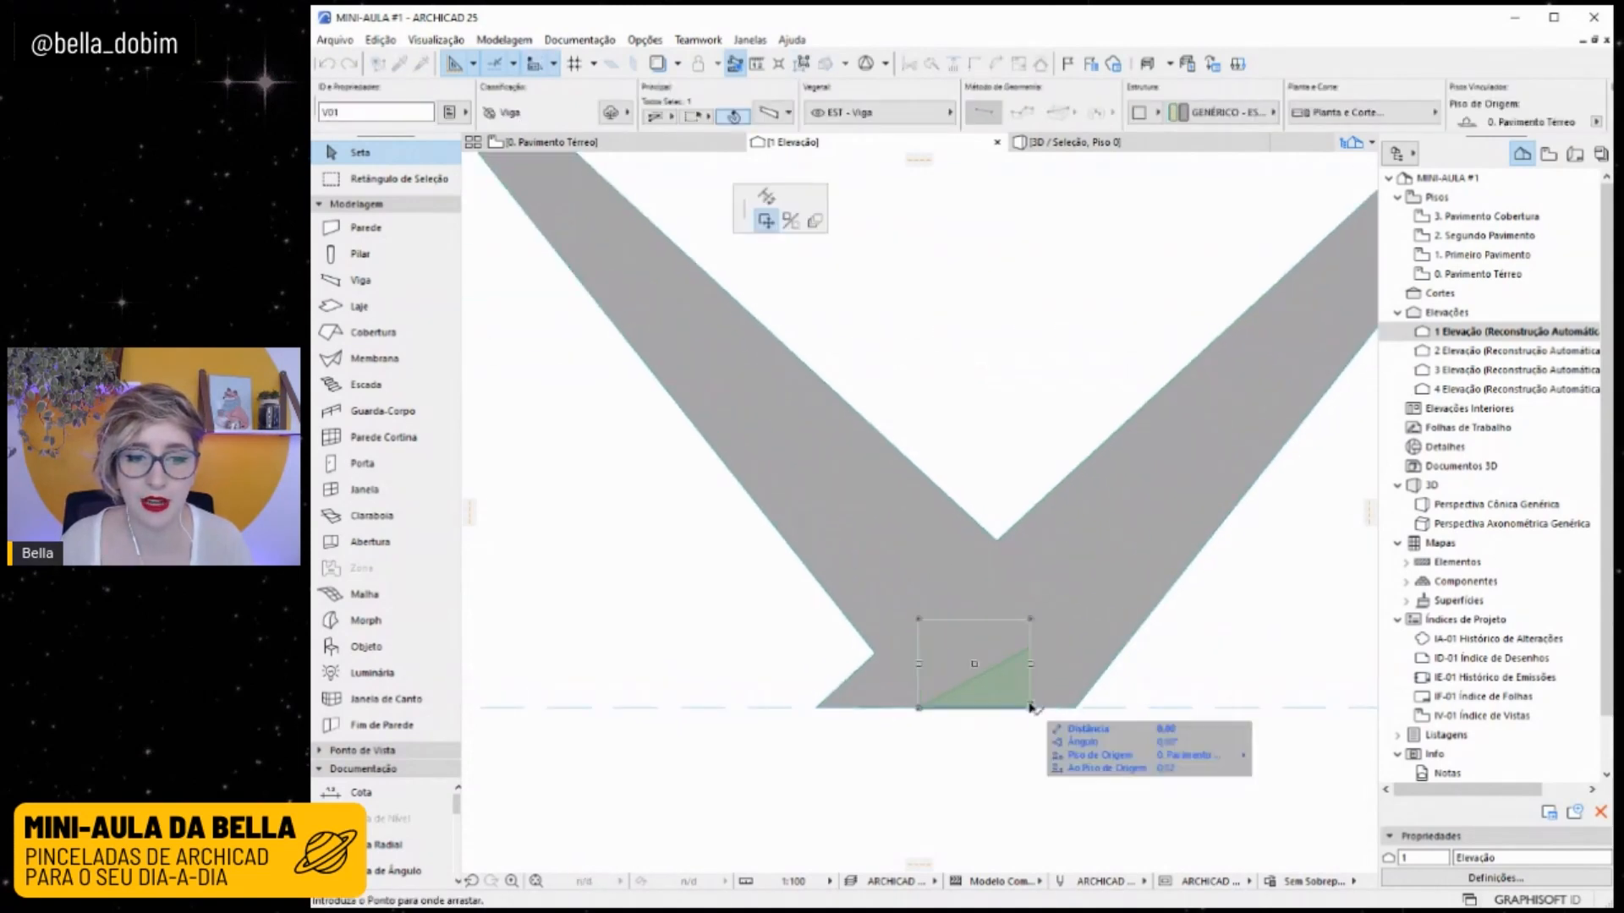
pyautogui.press('Escape')
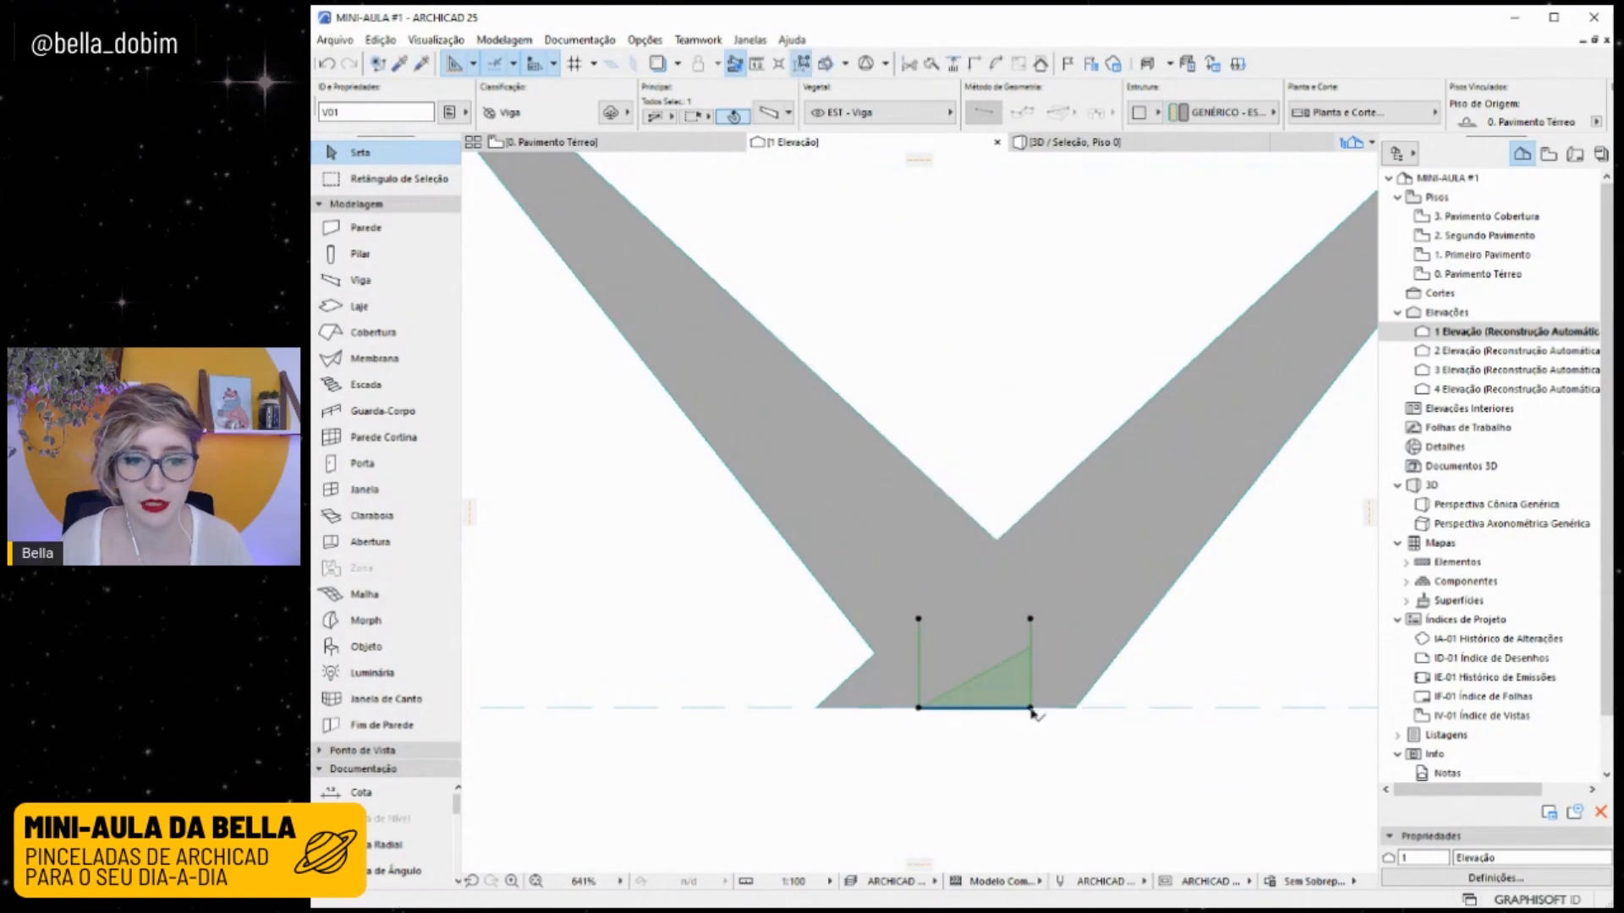
pyautogui.click(1031, 708)
pyautogui.click(791, 199)
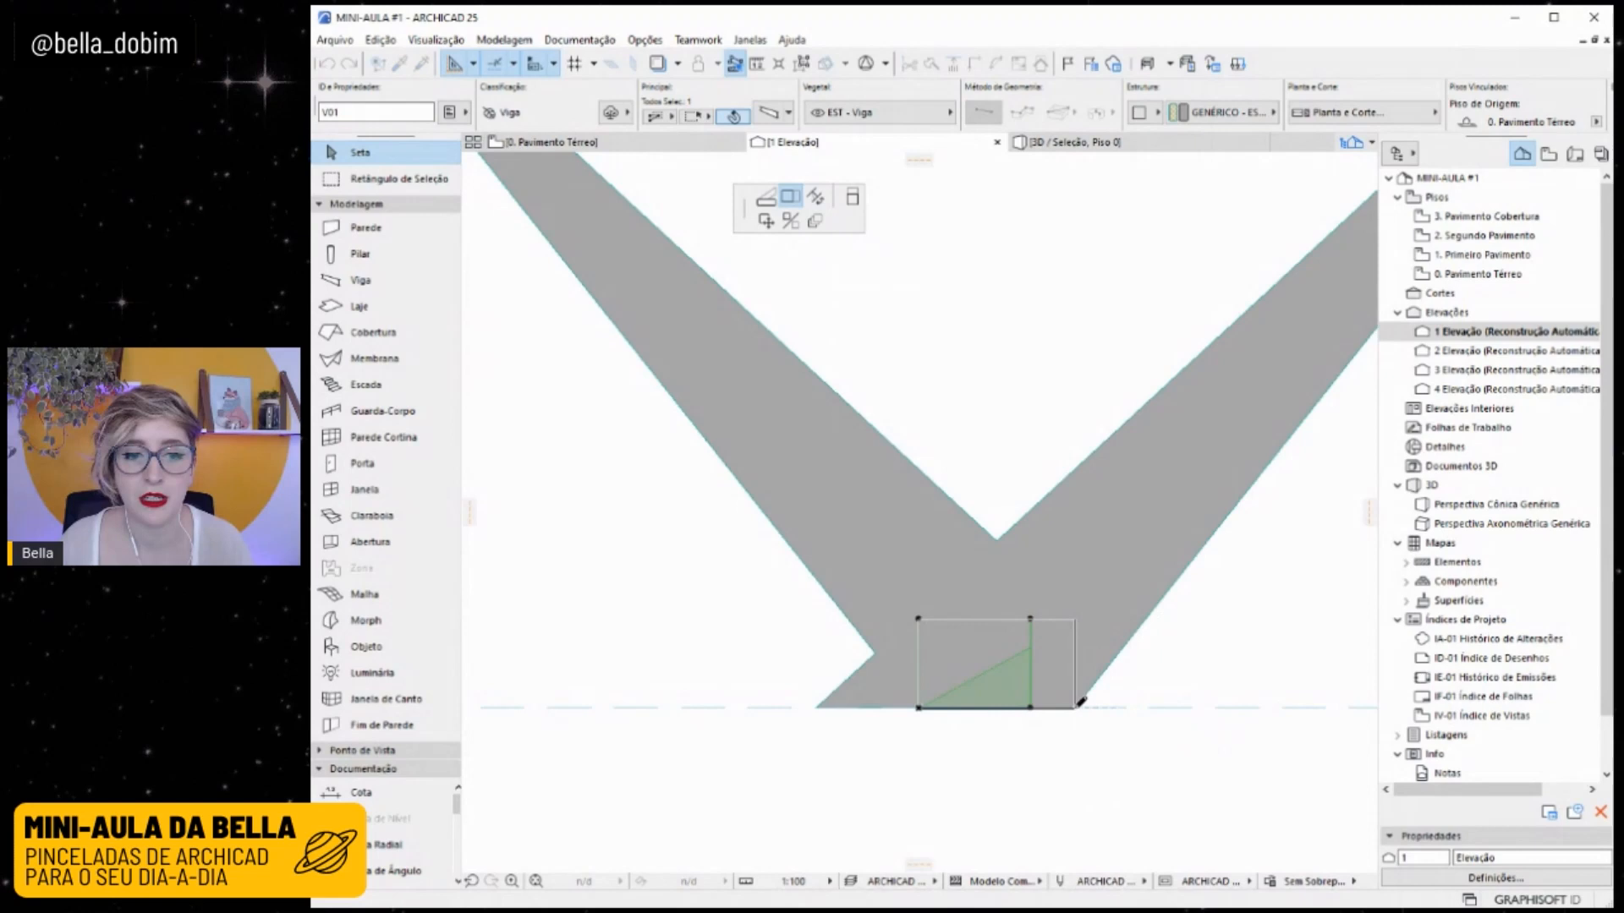
pyautogui.press('Escape')
pyautogui.scroll(-3, 997, 710)
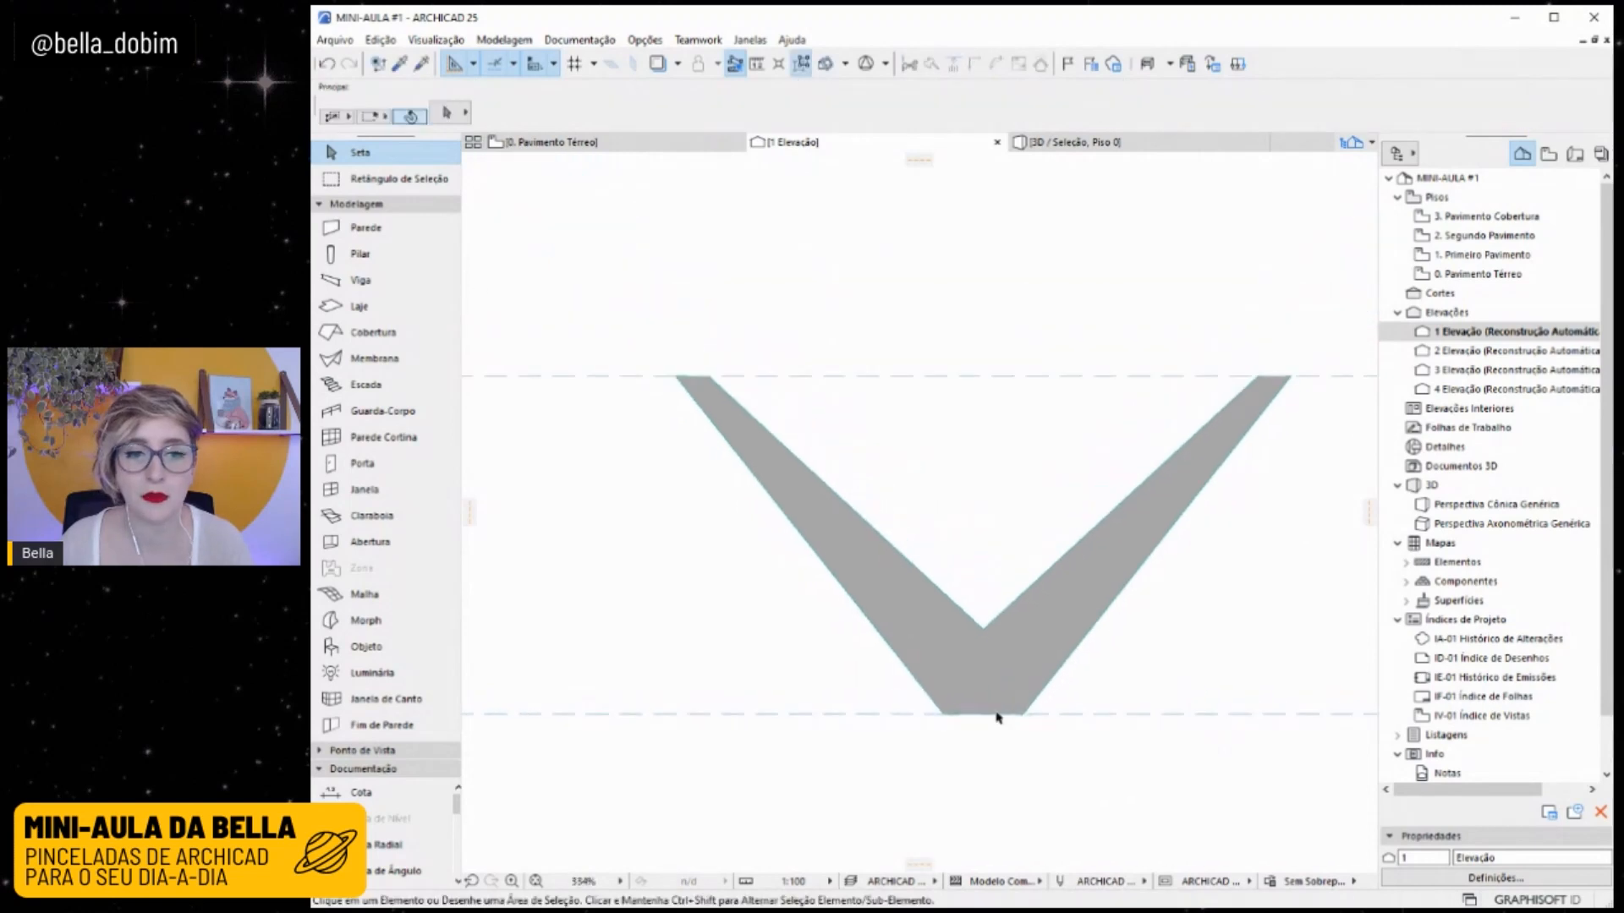
# Select both inclined beams and inspect the complete V-shaped assembly in the 3D view with all elements shown.
pyautogui.keyDown('shift'); pyautogui.click(898, 602); pyautogui.keyUp('shift')
pyautogui.keyDown('shift'); pyautogui.click(1071, 588); pyautogui.keyUp('shift')
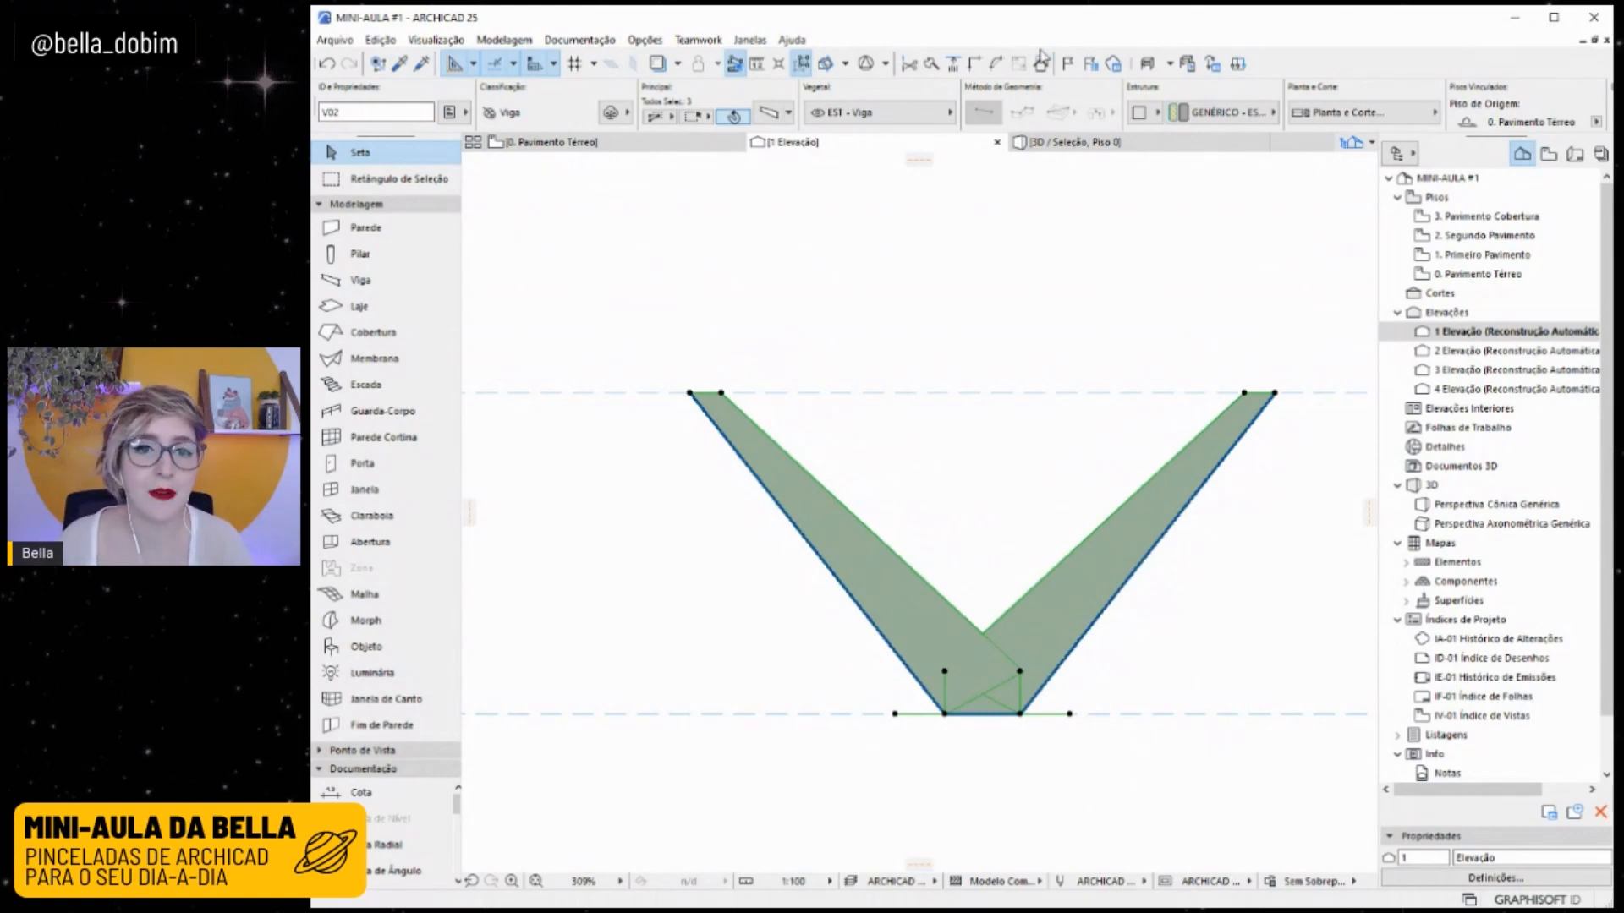
pyautogui.click(1096, 143)
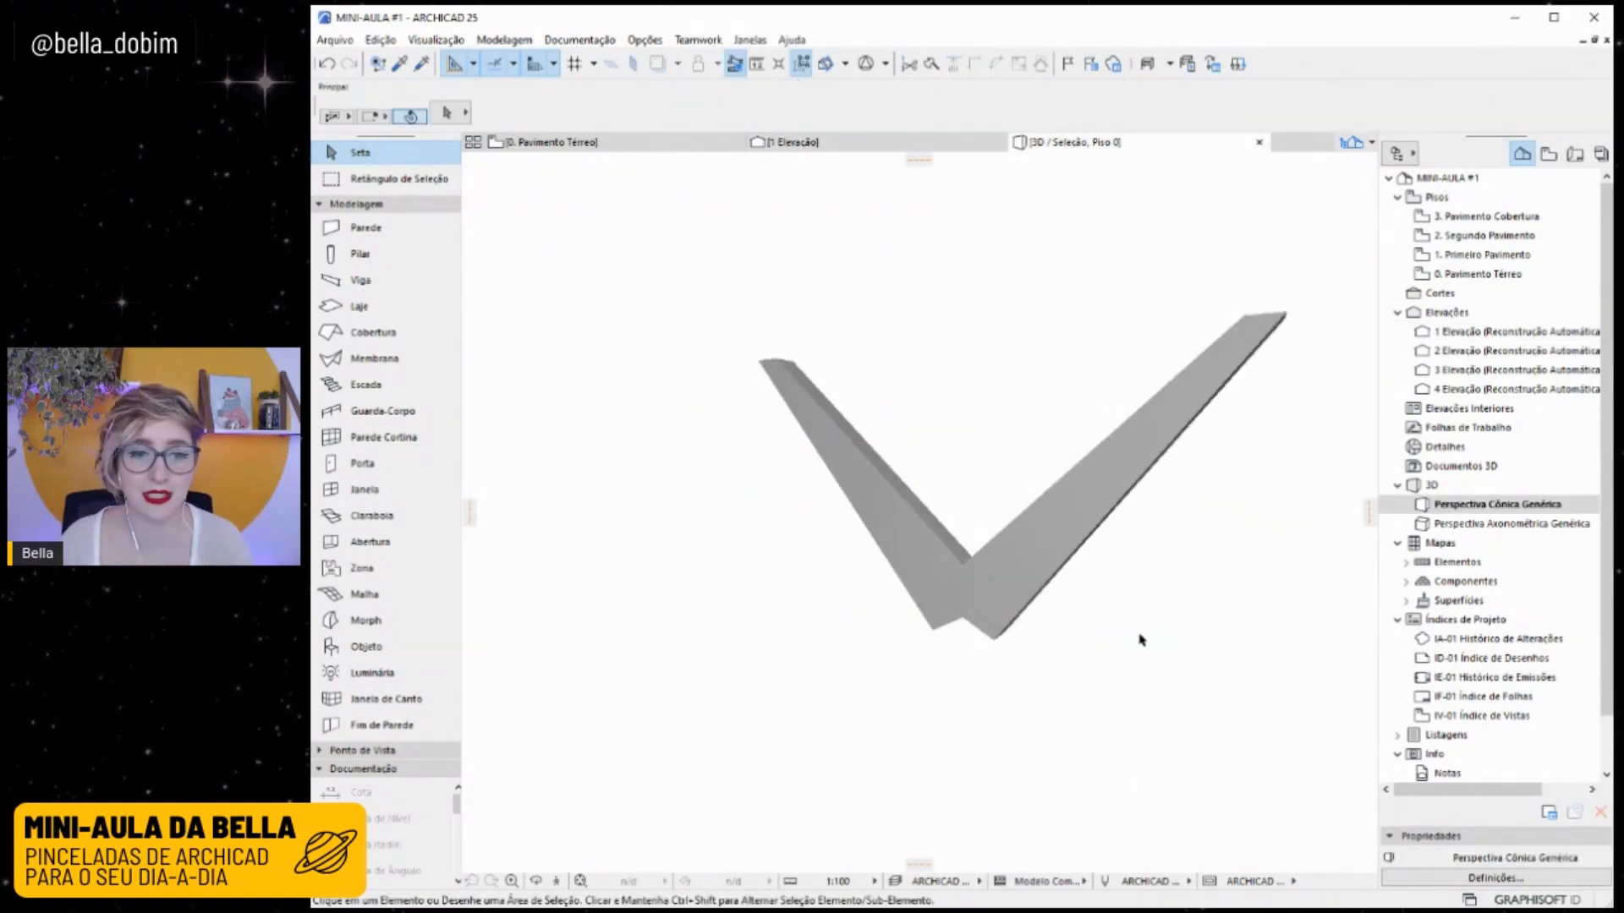
pyautogui.hotkey('ctrl', 'F5')
pyautogui.keyDown('shift'); pyautogui.moveTo(746, 592); pyautogui.dragTo(1013, 595, button='middle'); pyautogui.keyUp('shift')
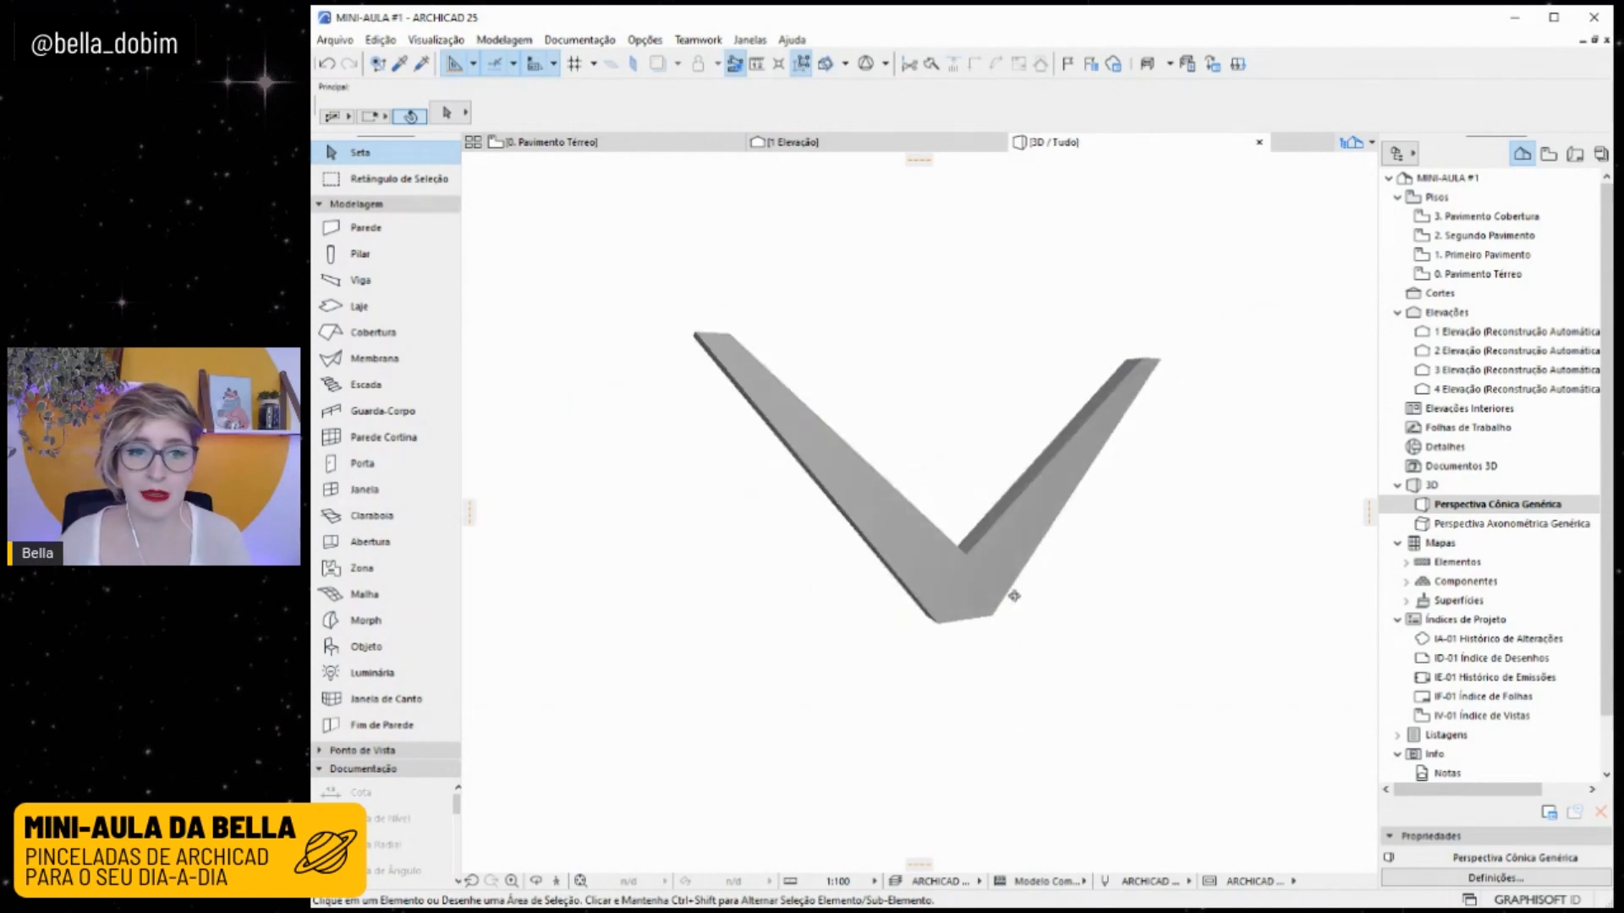
pyautogui.scroll(1, 1025, 491)
# Set the classification of both inclined beams and the short base beam to Pilar.
pyautogui.click(975, 544)
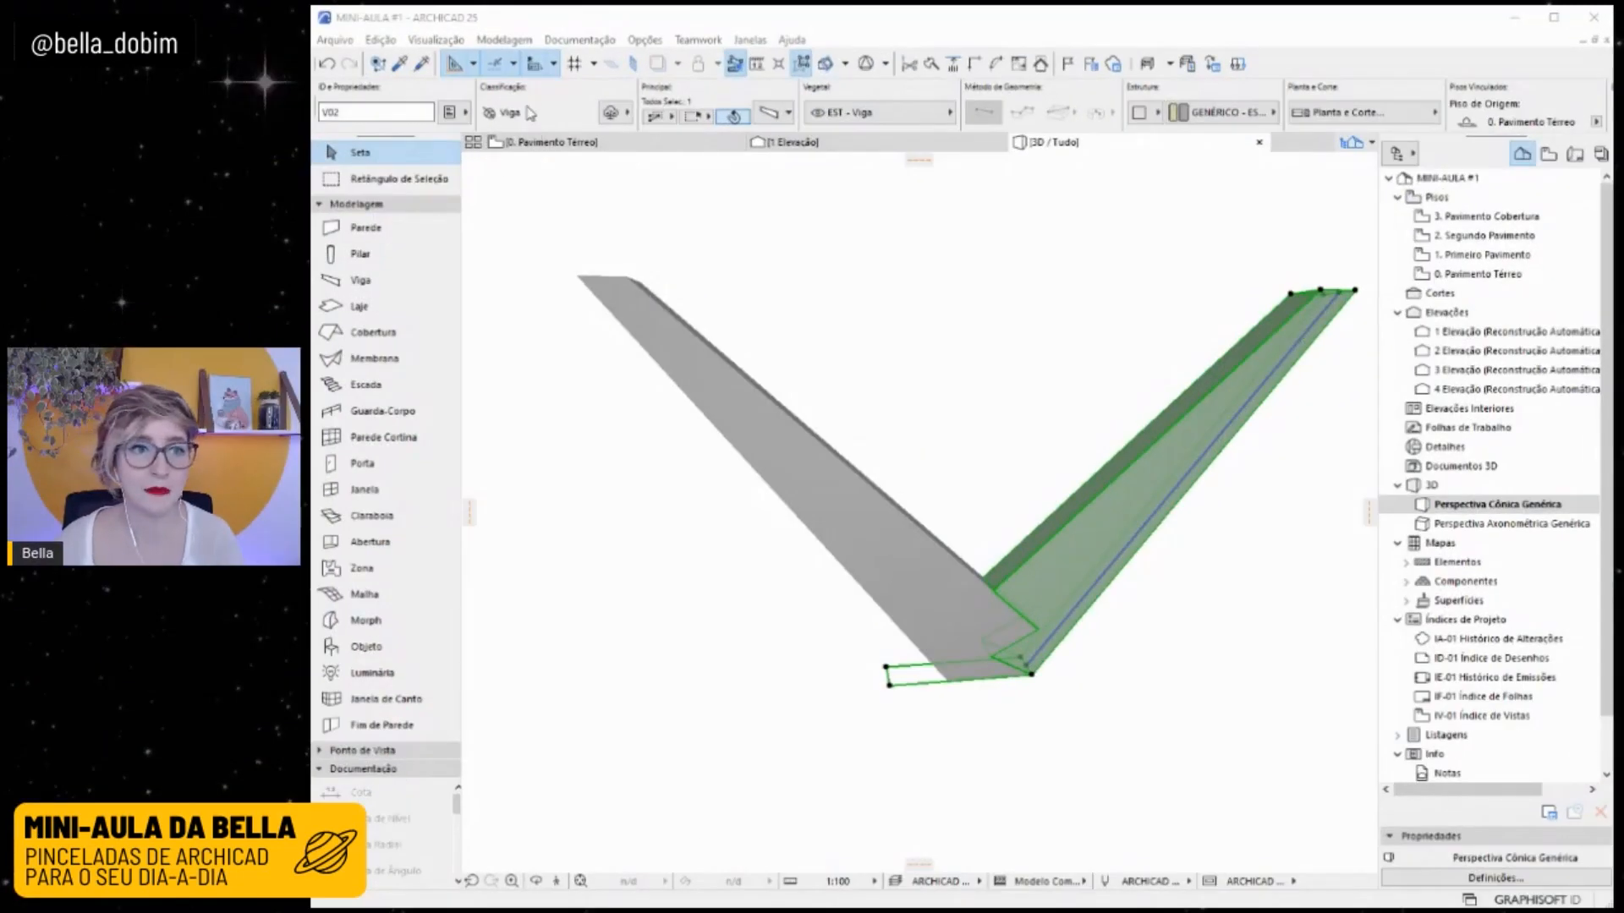
pyautogui.click(551, 98)
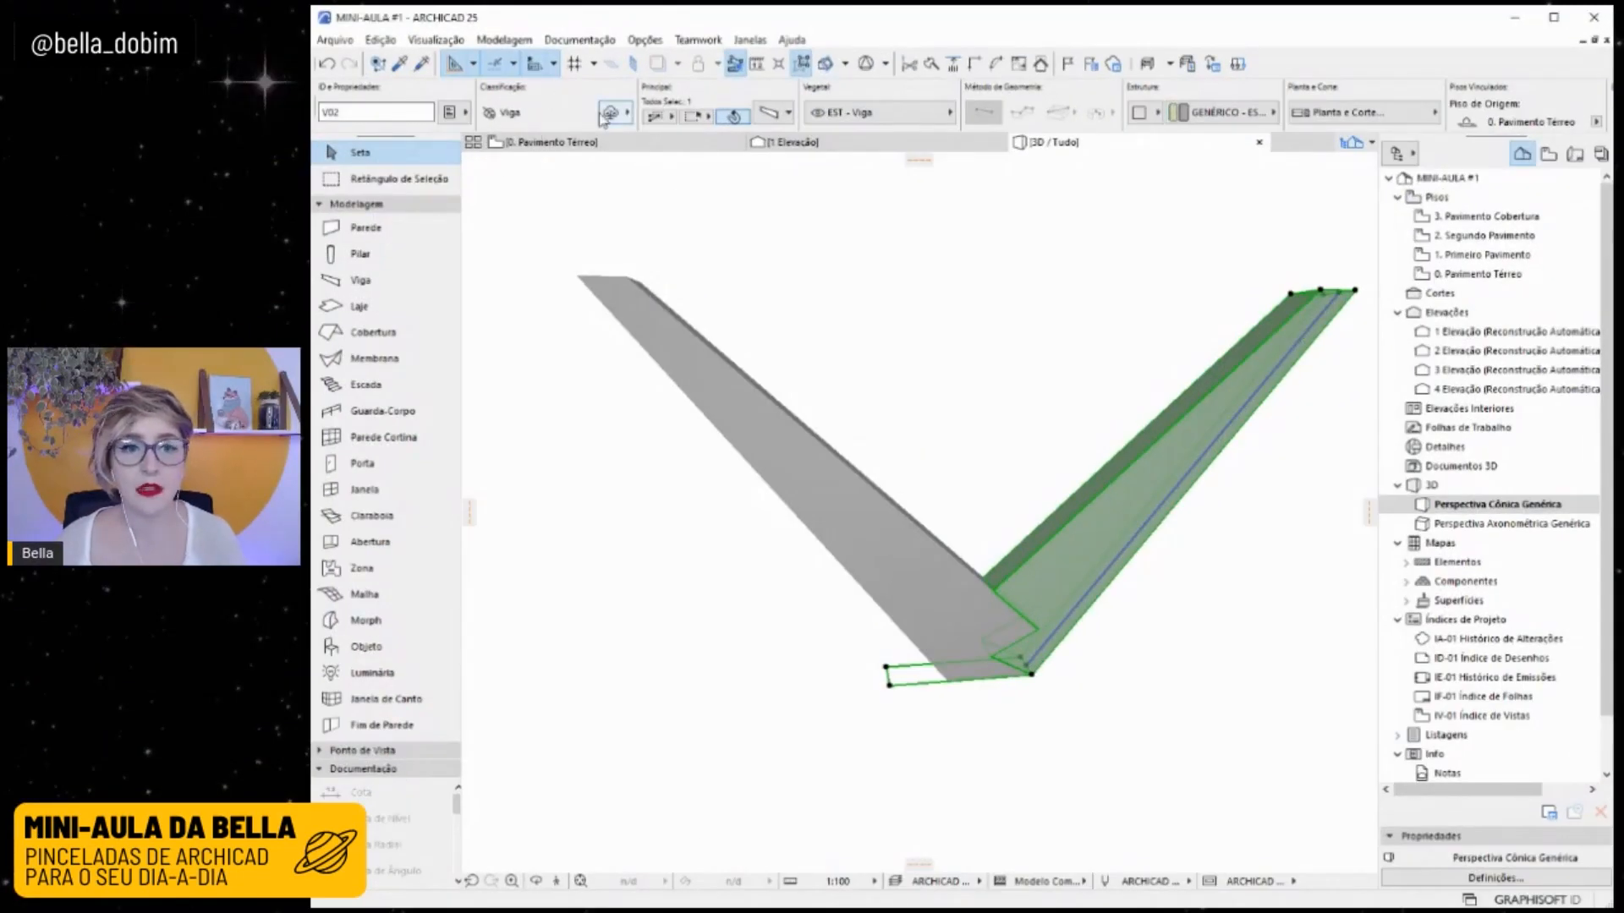
pyautogui.keyDown('shift'); pyautogui.click(980, 678); pyautogui.keyUp('shift')
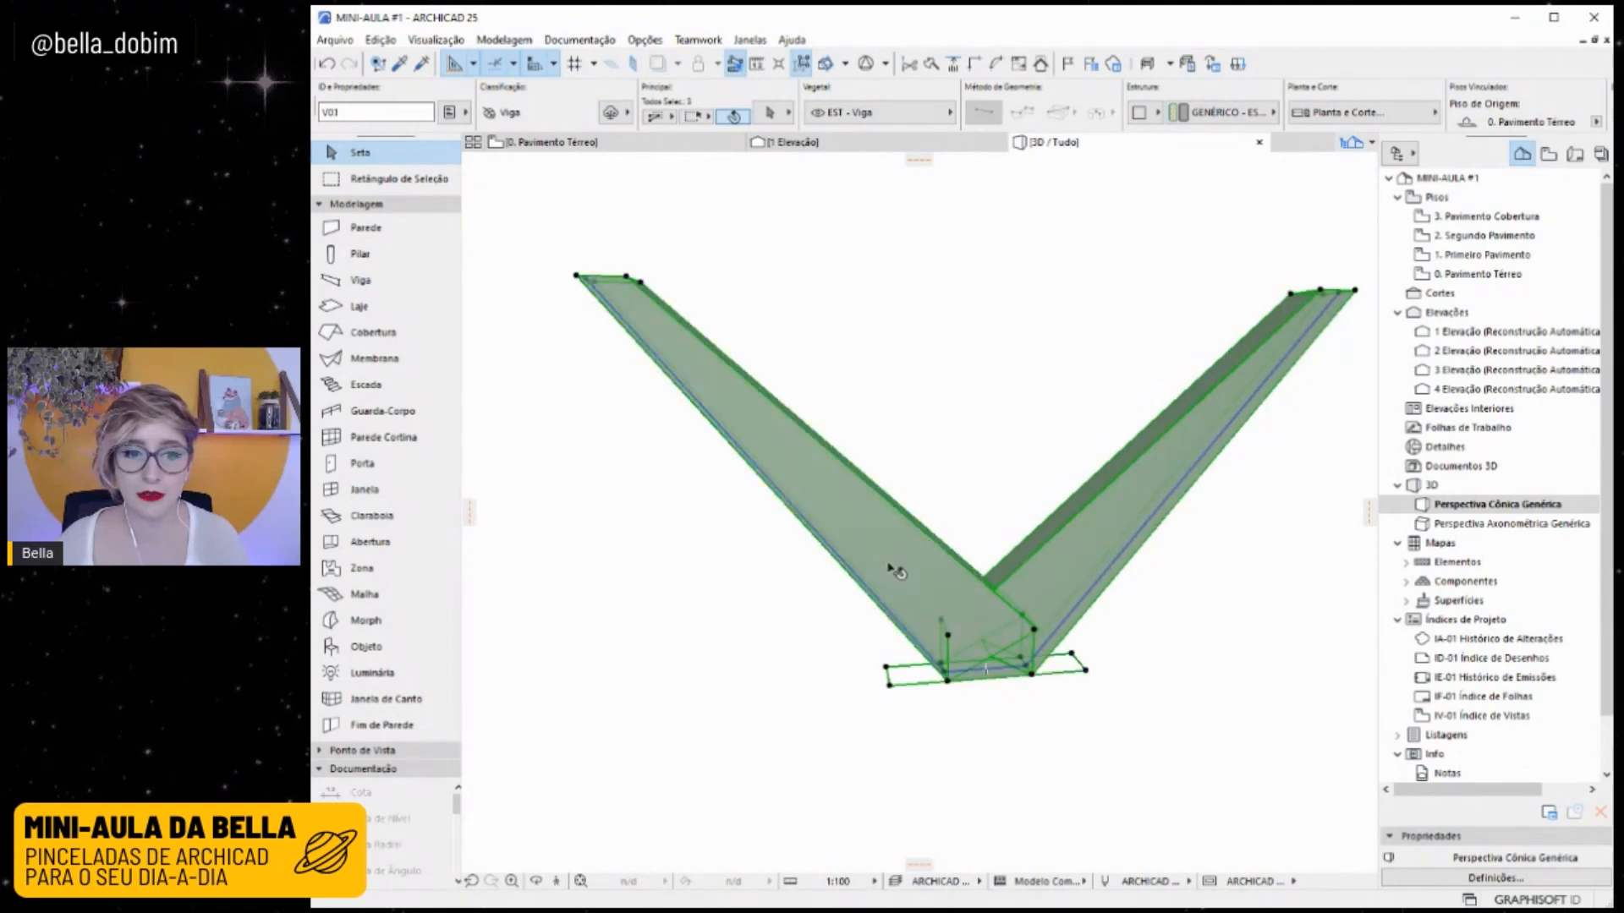
pyautogui.click(610, 113)
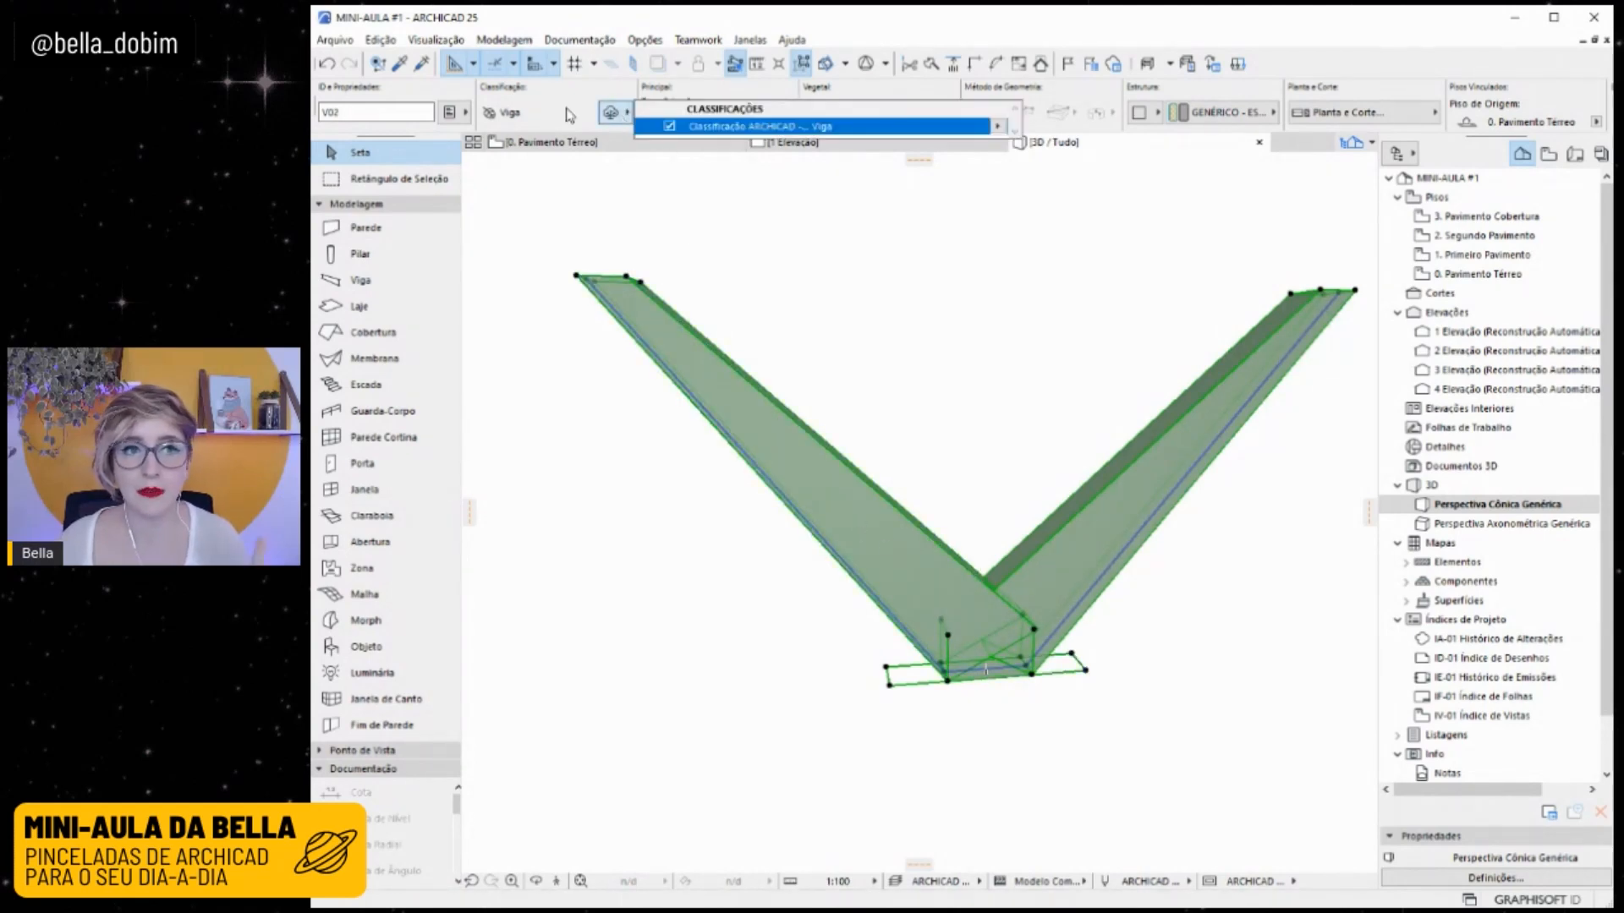
pyautogui.click(998, 127)
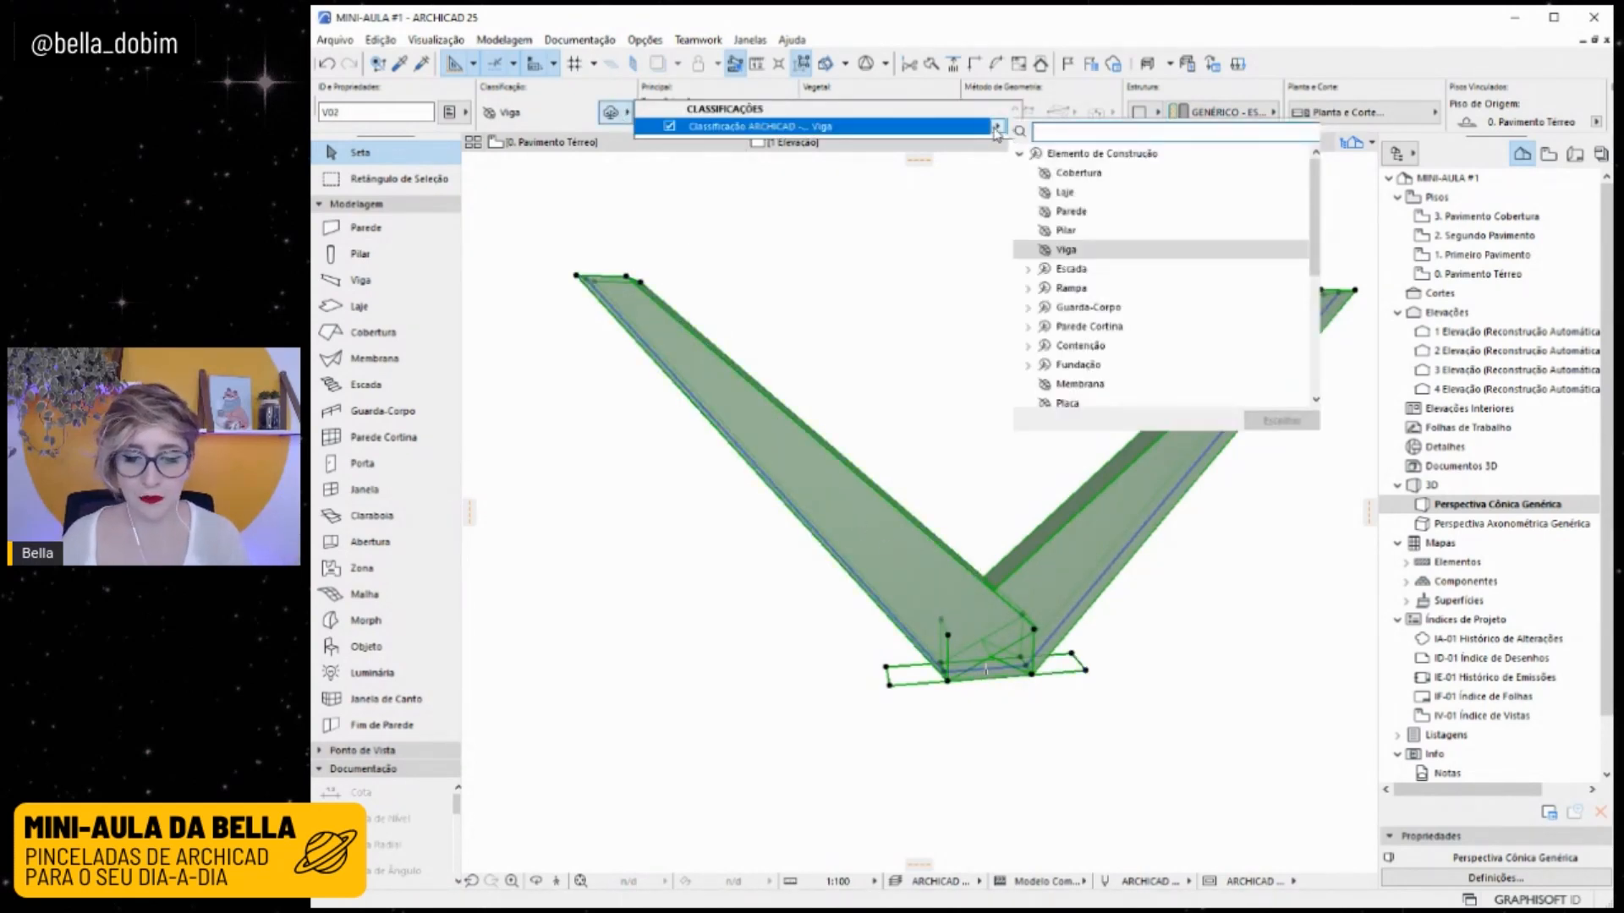
pyautogui.write('pilar')
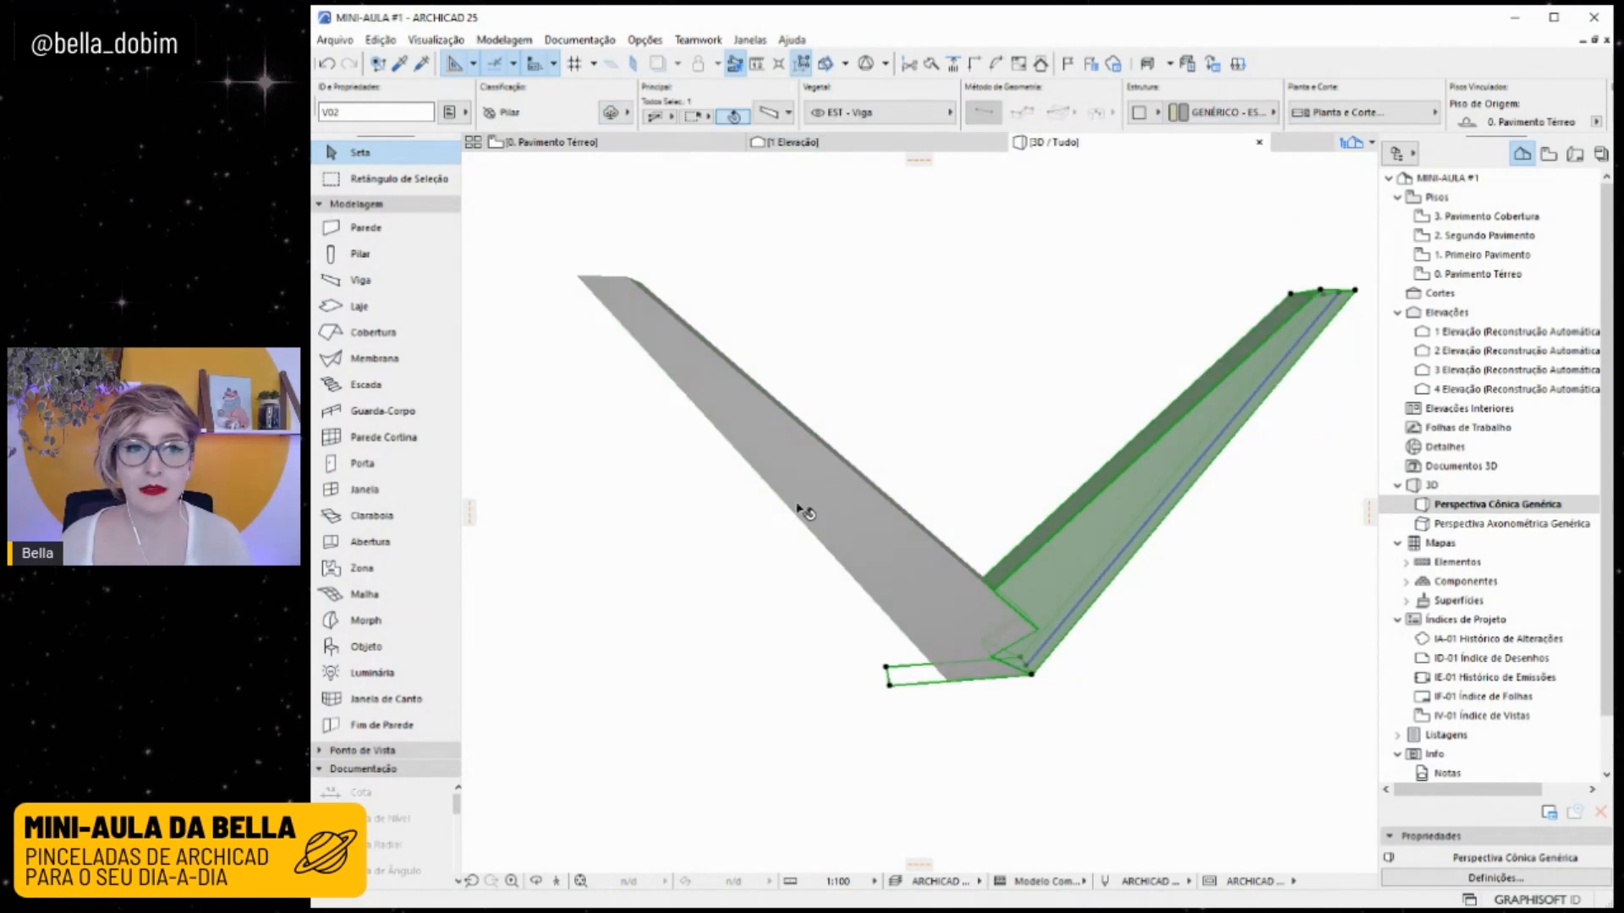
pyautogui.click(804, 508)
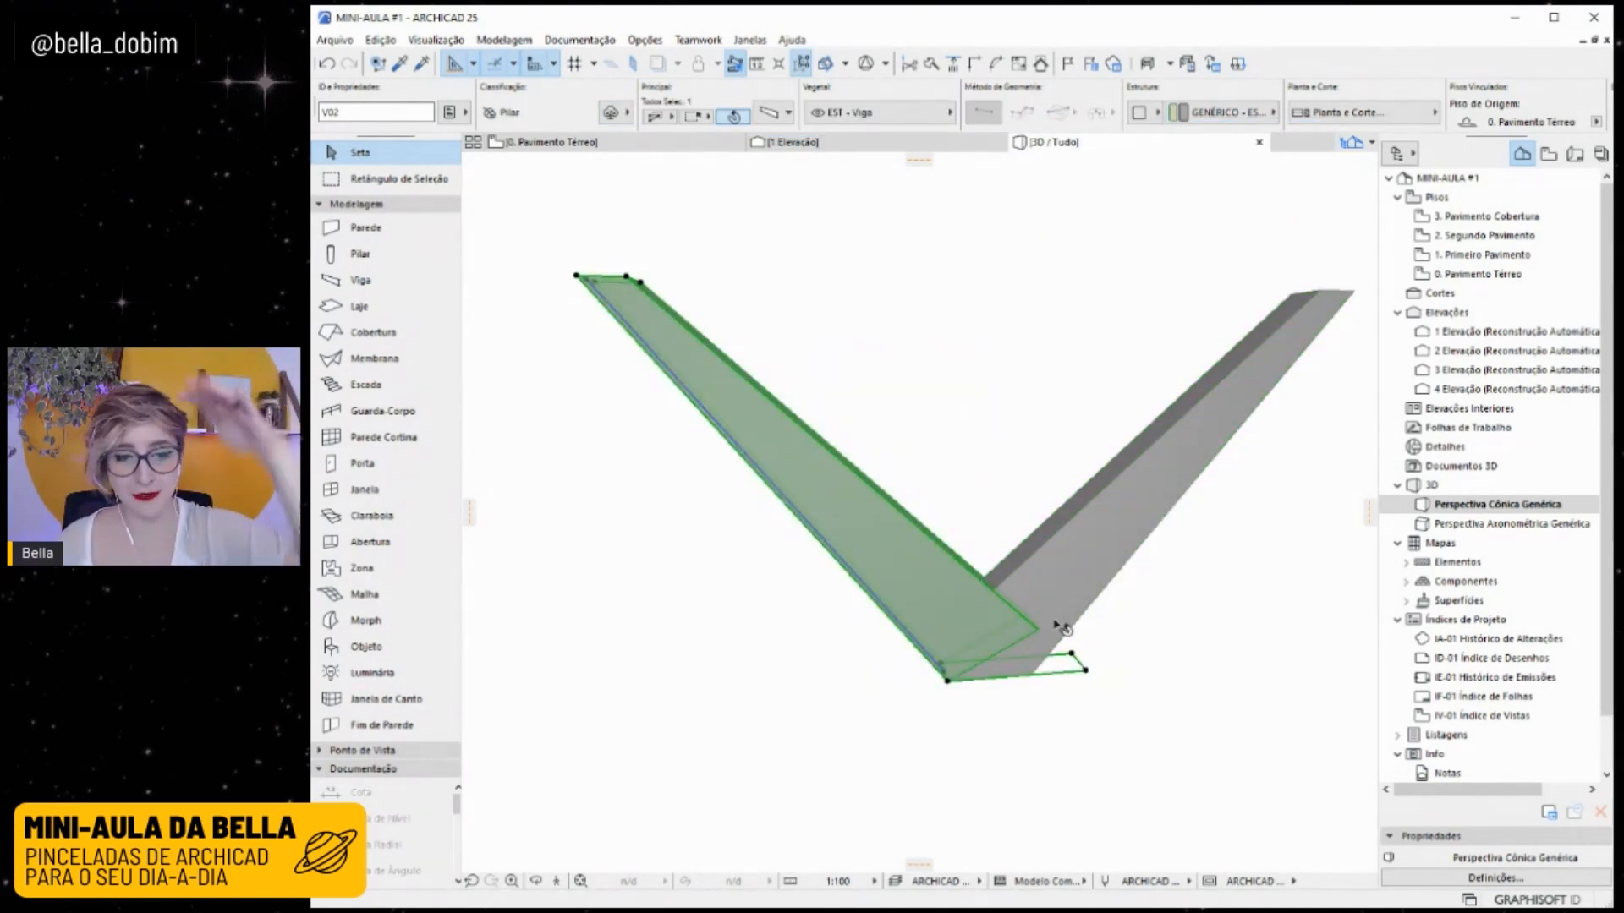
# Assign all three beams of the V-shaped assembly to the EST - Pilar layer.
pyautogui.moveTo(1210, 729); pyautogui.dragTo(723, 427)
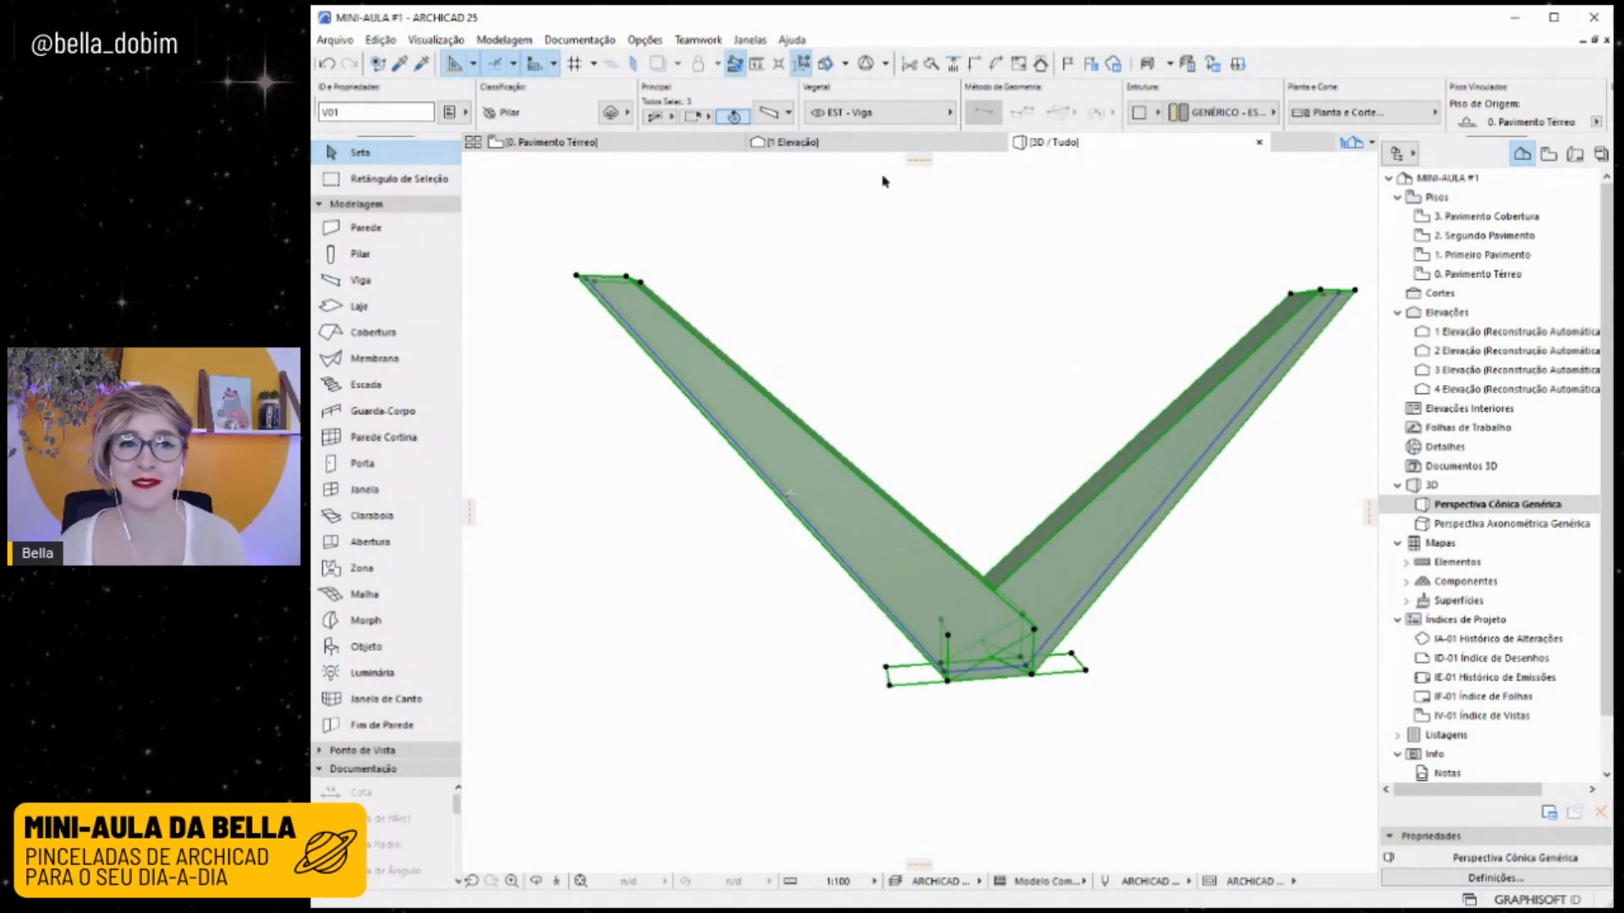
pyautogui.click(861, 111)
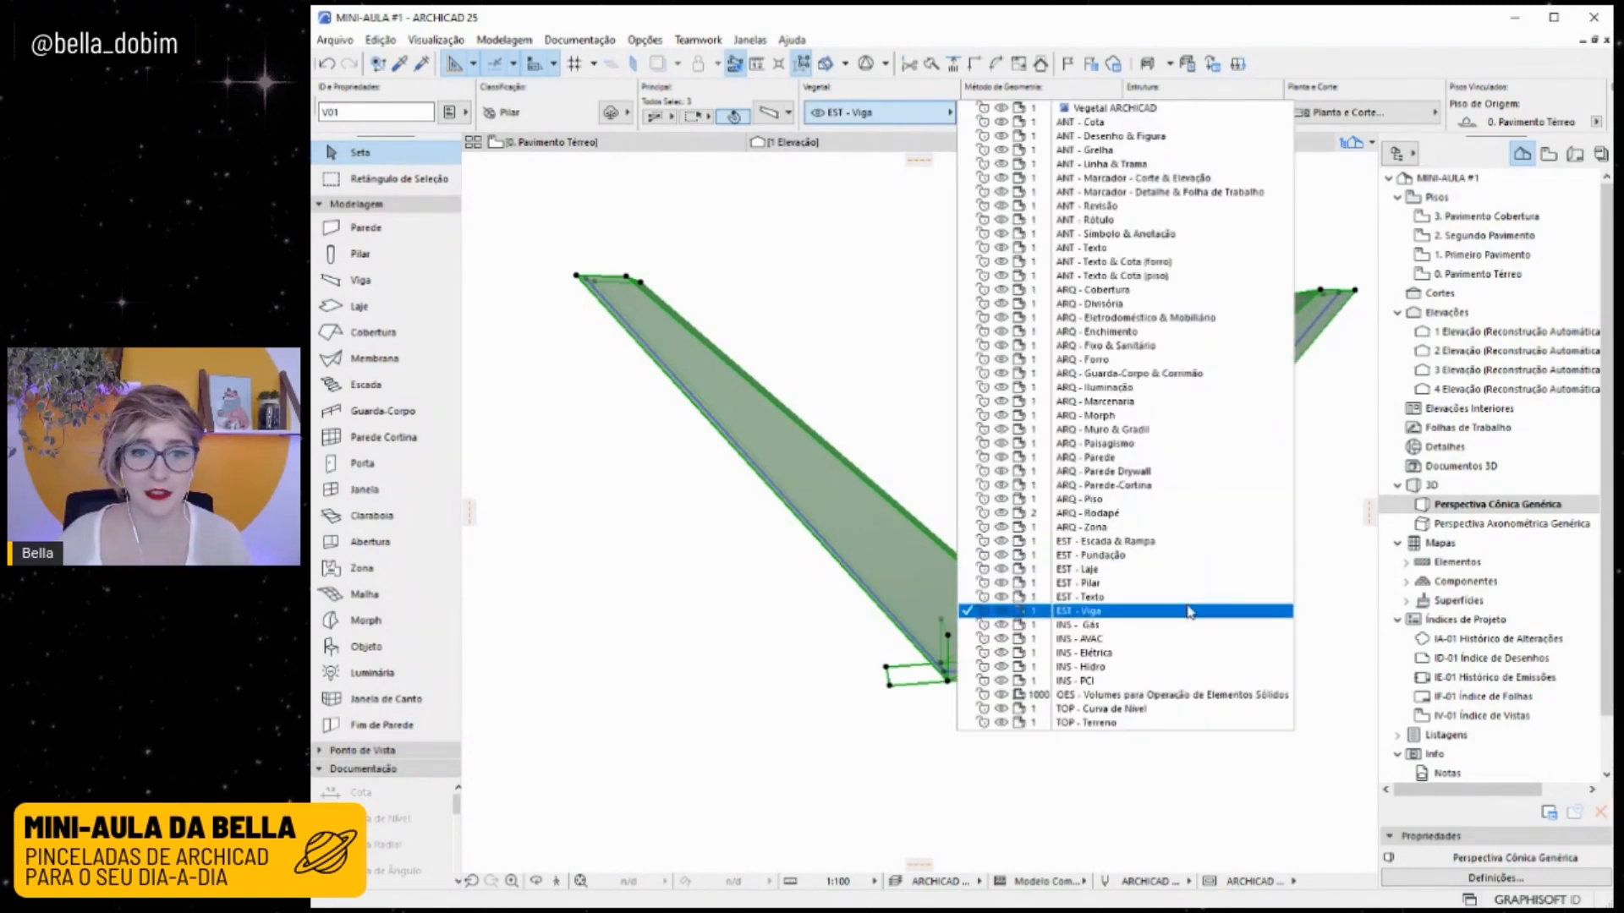
pyautogui.click(1120, 583)
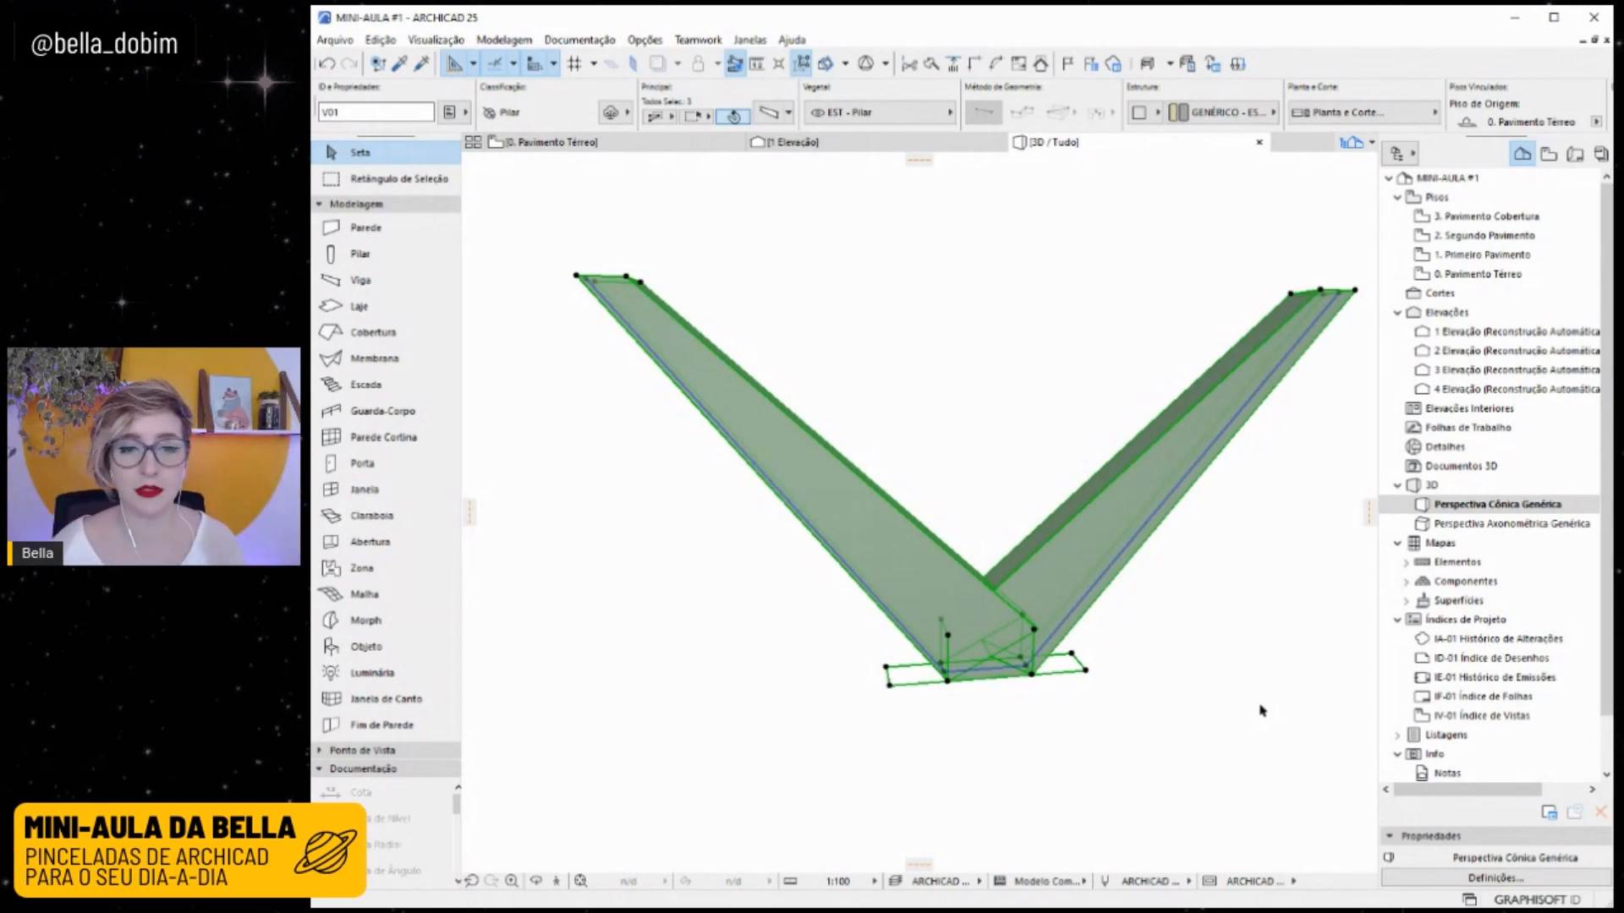
pyautogui.click(1165, 681)
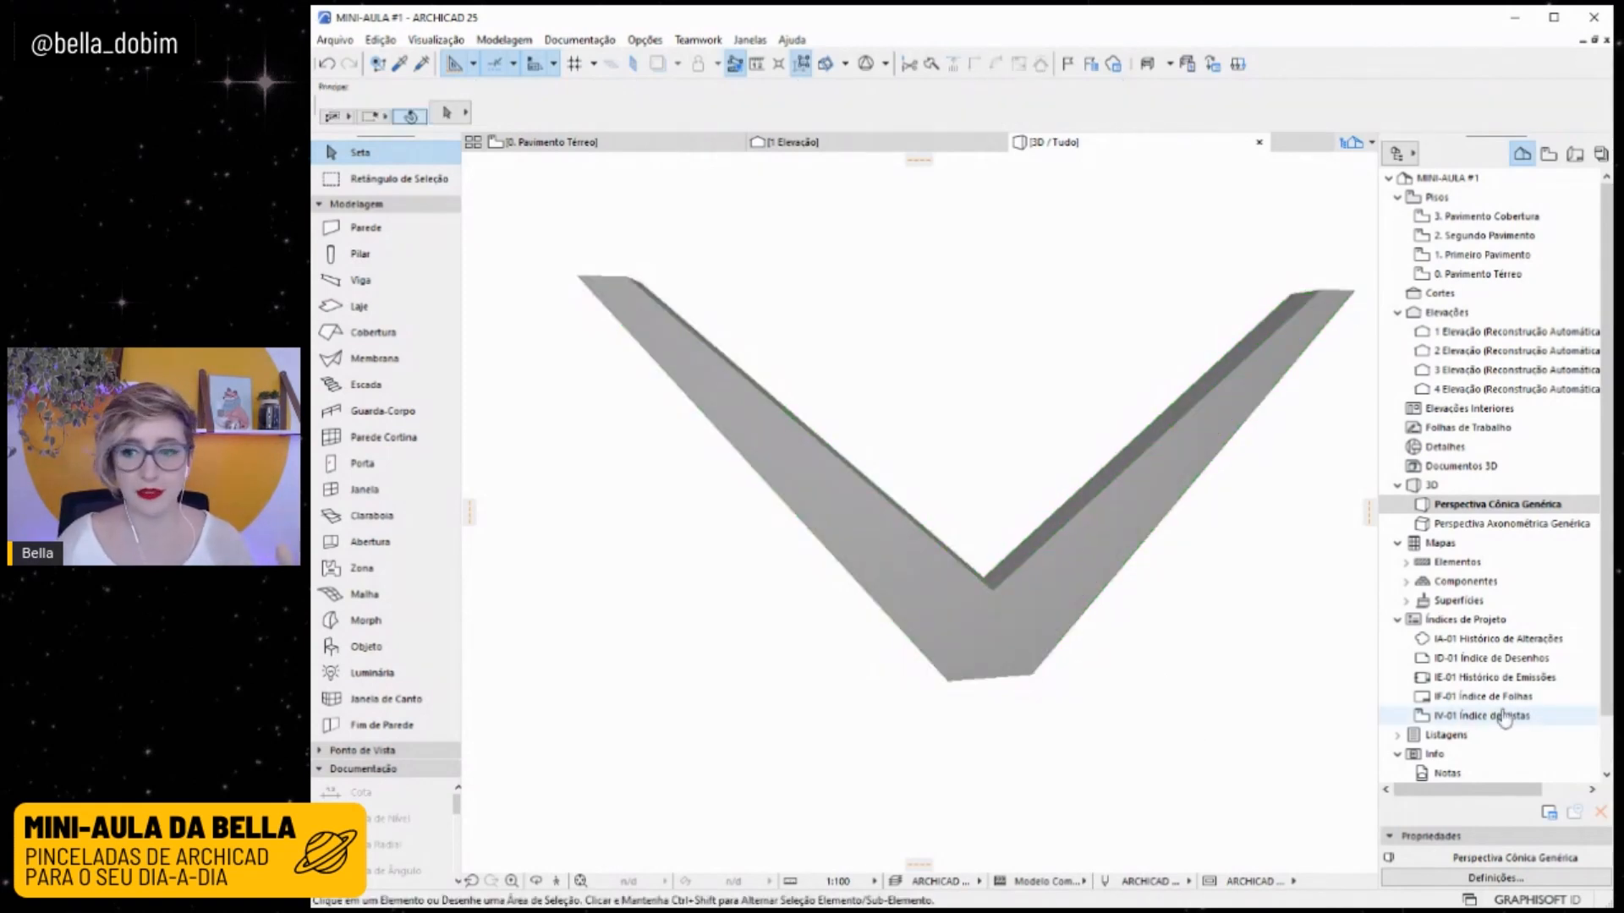
# Group the two inclined beams and the short base beam.
pyautogui.moveTo(1194, 742); pyautogui.dragTo(846, 468)
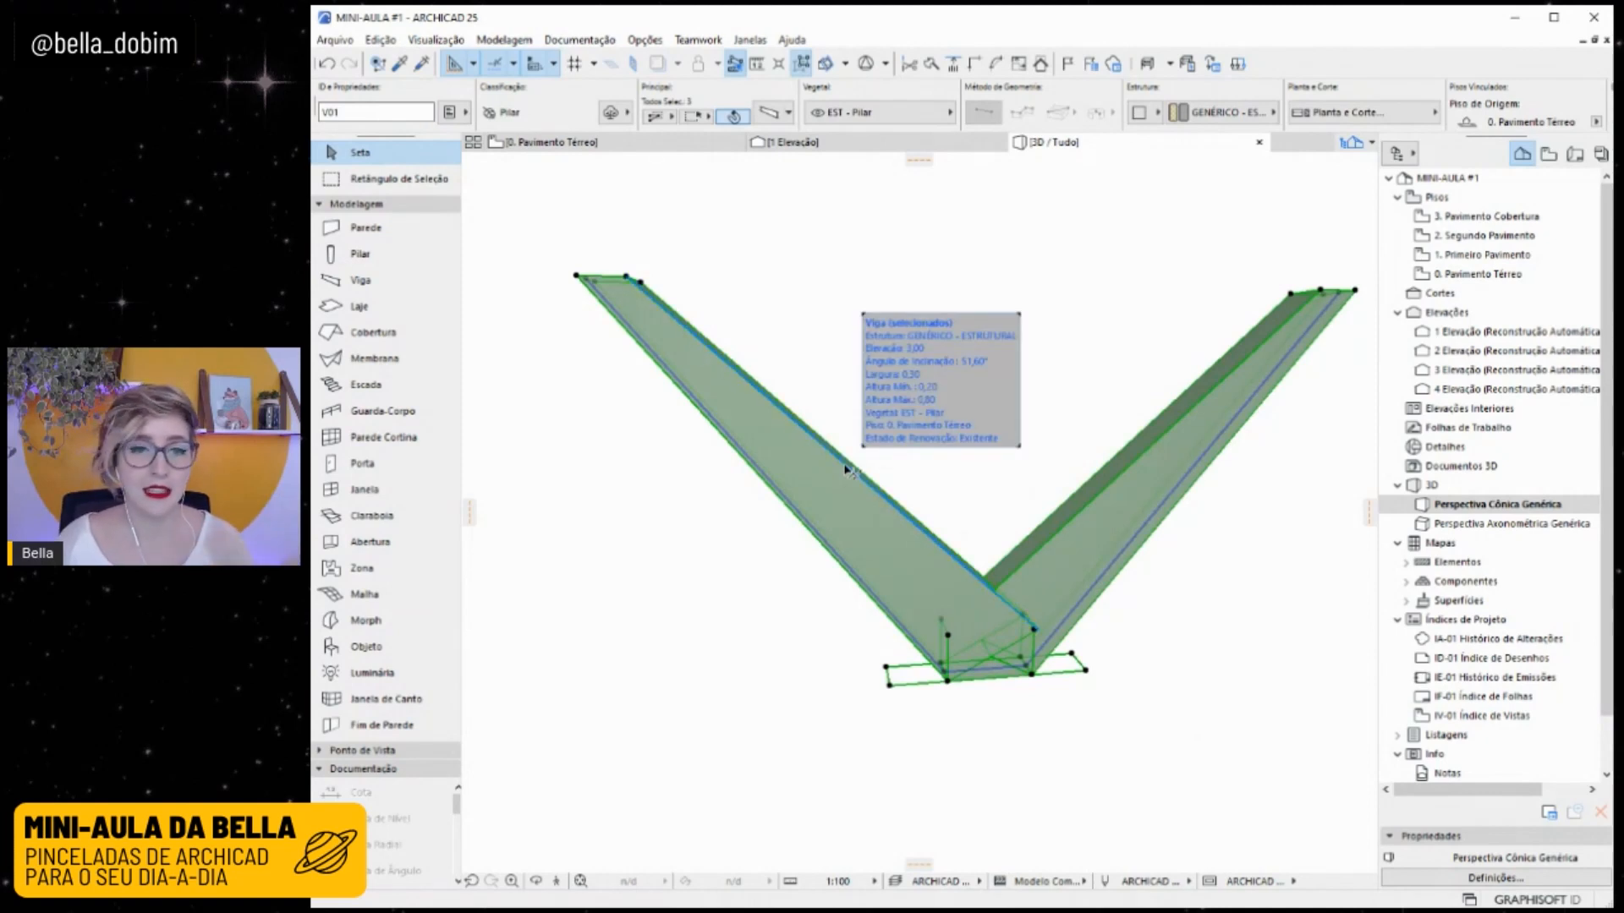
pyautogui.hotkey('ctrl', 'g')
pyautogui.click(1155, 628)
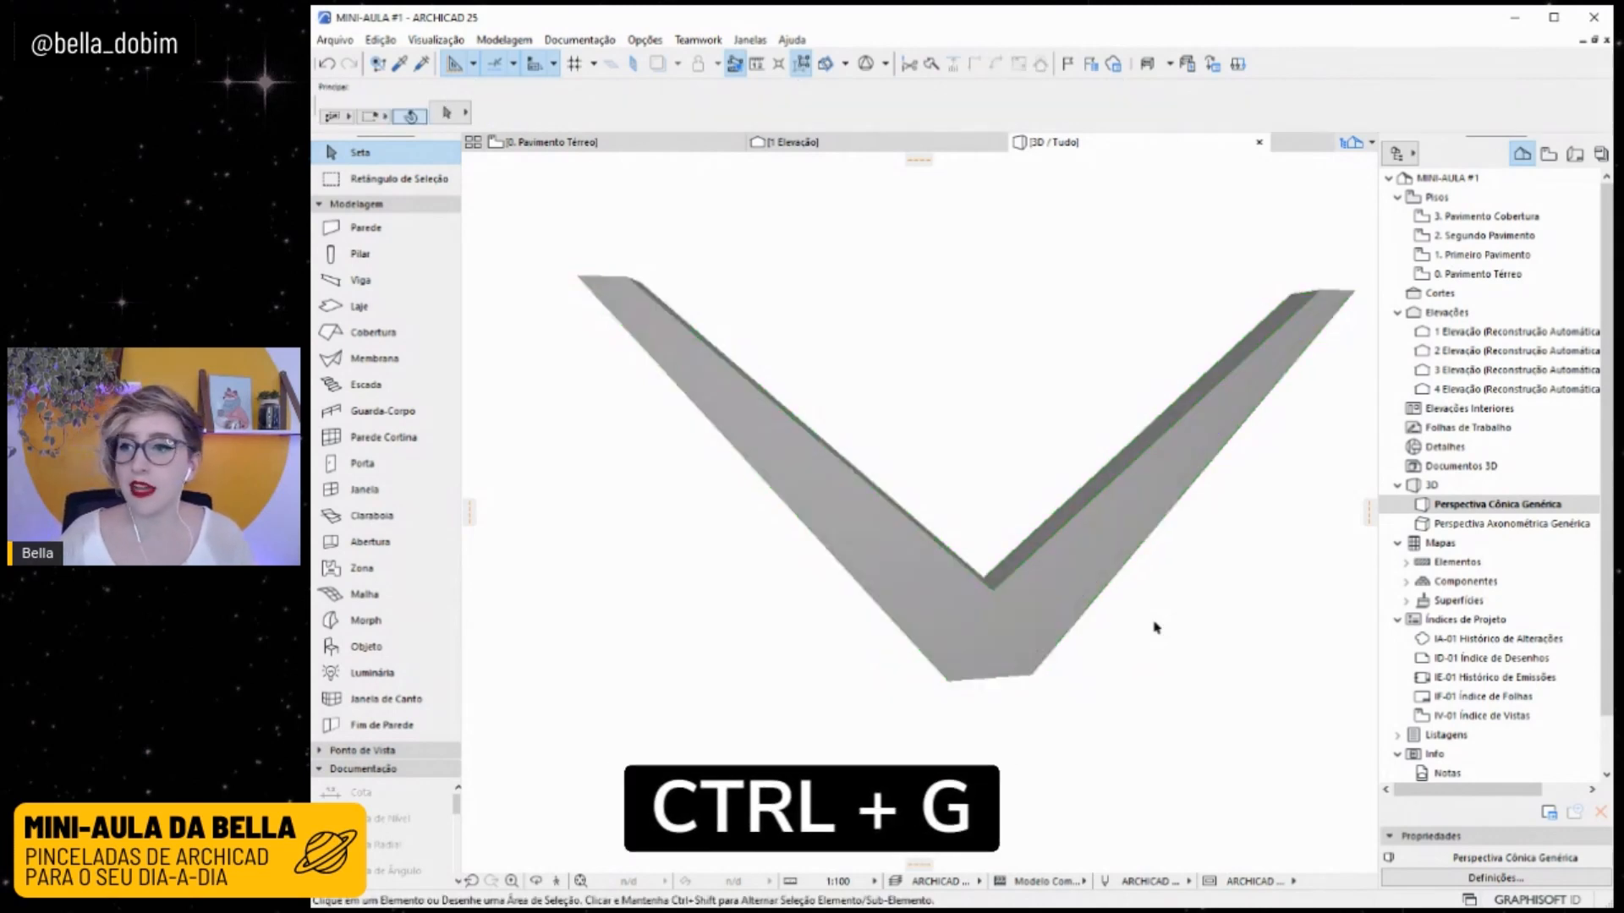
# Turn off group suspension and select the whole V-shaped group through one of its beams.
pyautogui.click(637, 310)
pyautogui.keyDown('shift'); pyautogui.moveTo(694, 332); pyautogui.dragTo(825, 456, button='middle'); pyautogui.keyUp('shift')
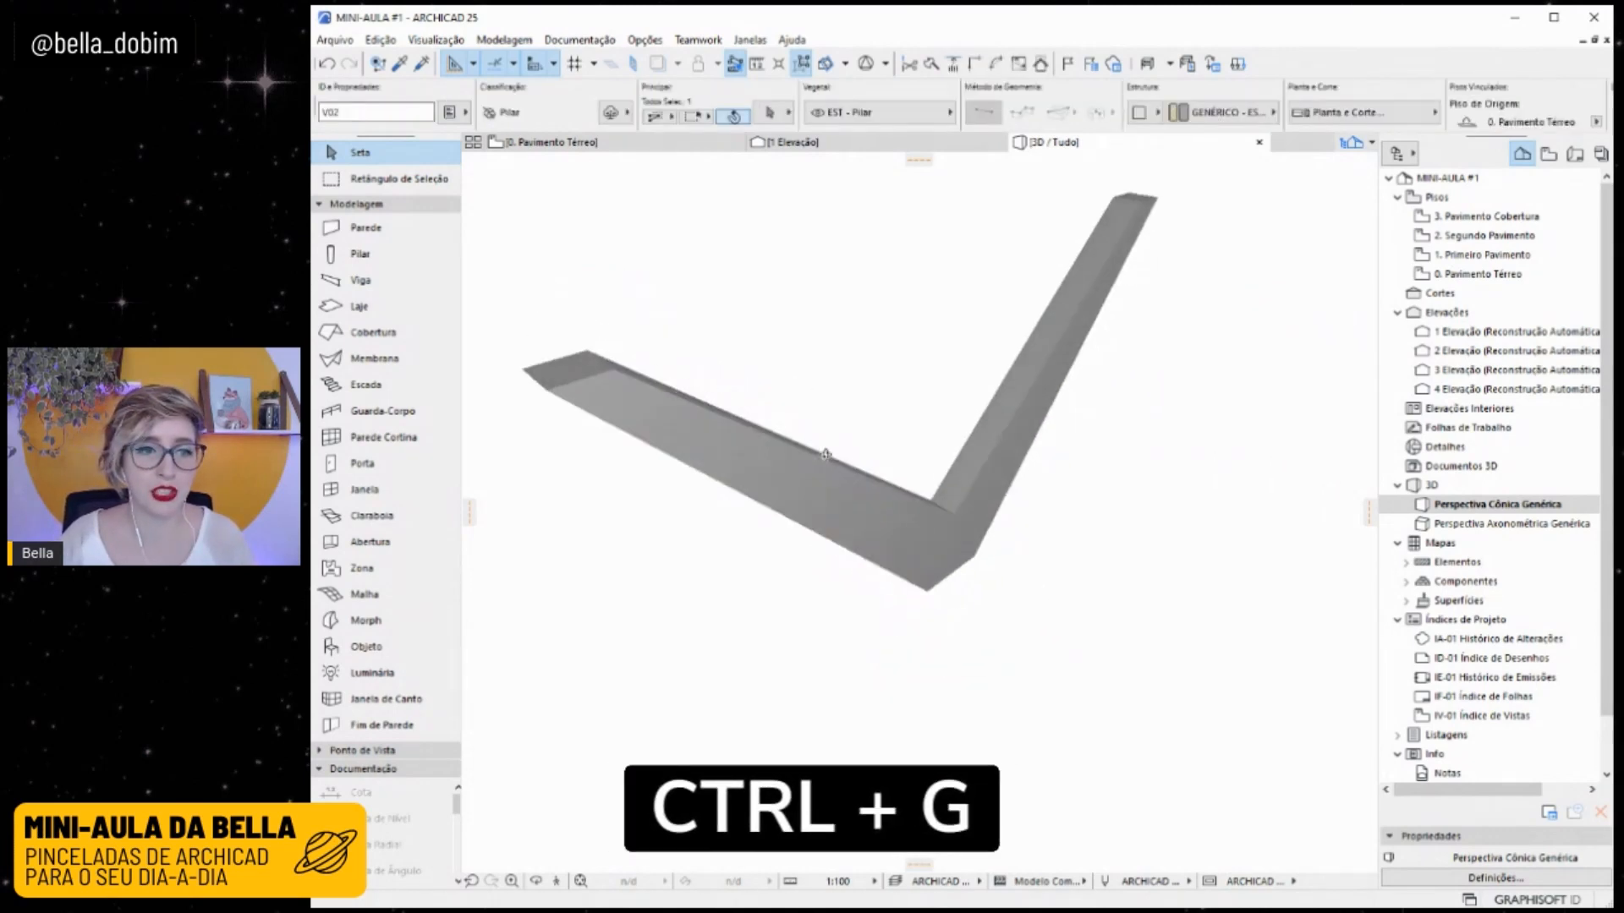
pyautogui.keyDown('shift'); pyautogui.moveTo(590, 386); pyautogui.dragTo(1025, 445, button='middle'); pyautogui.keyUp('shift')
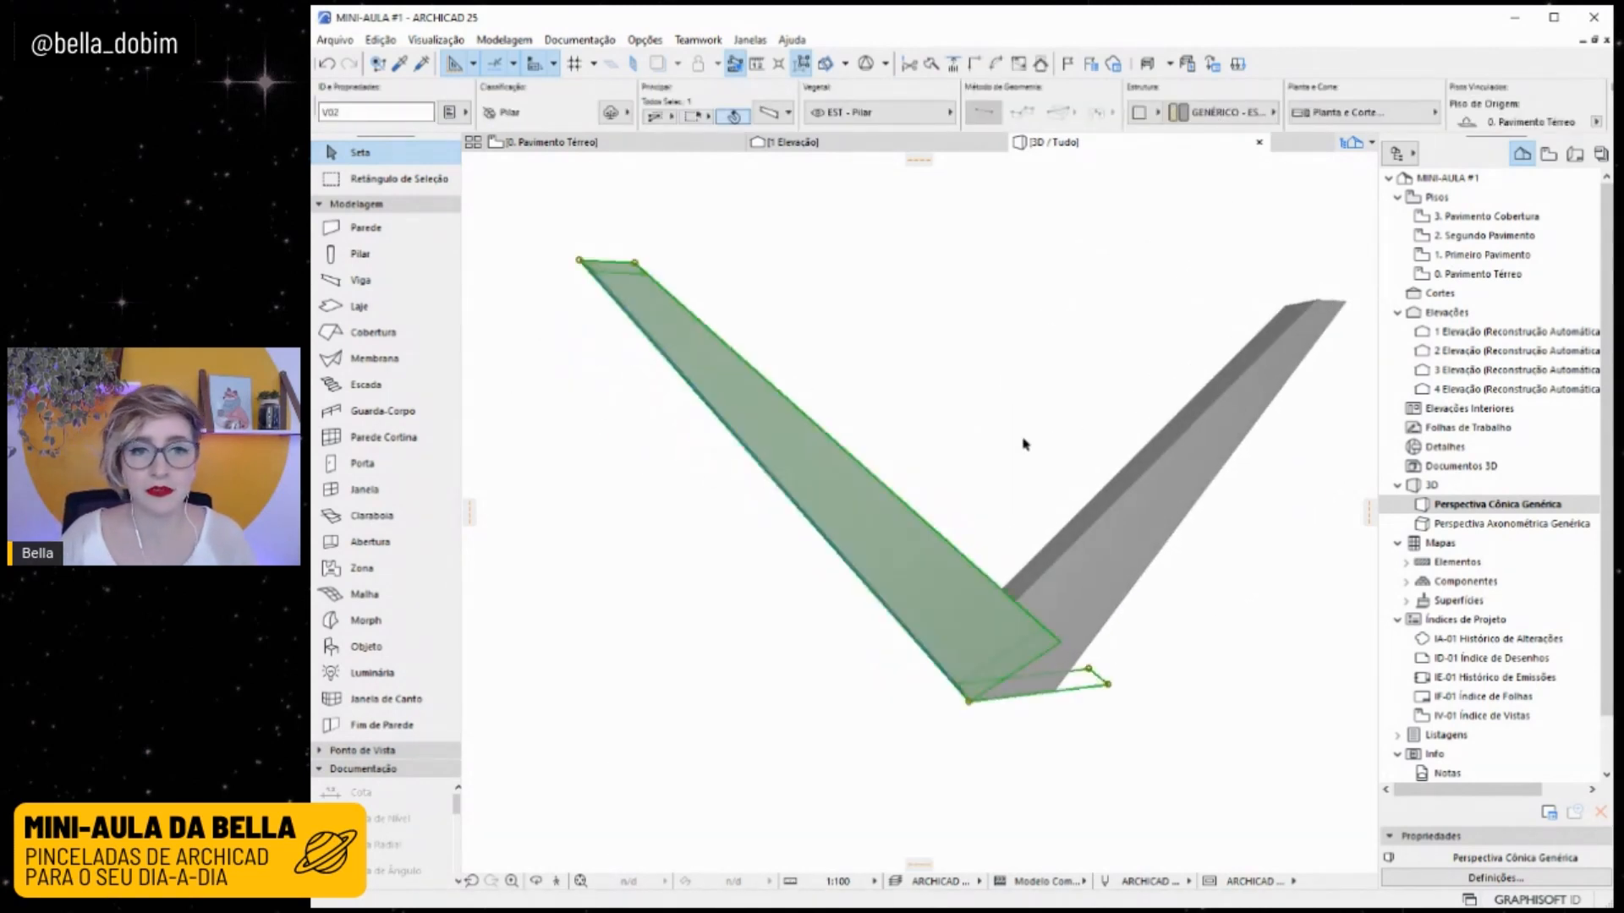
pyautogui.click(1030, 428)
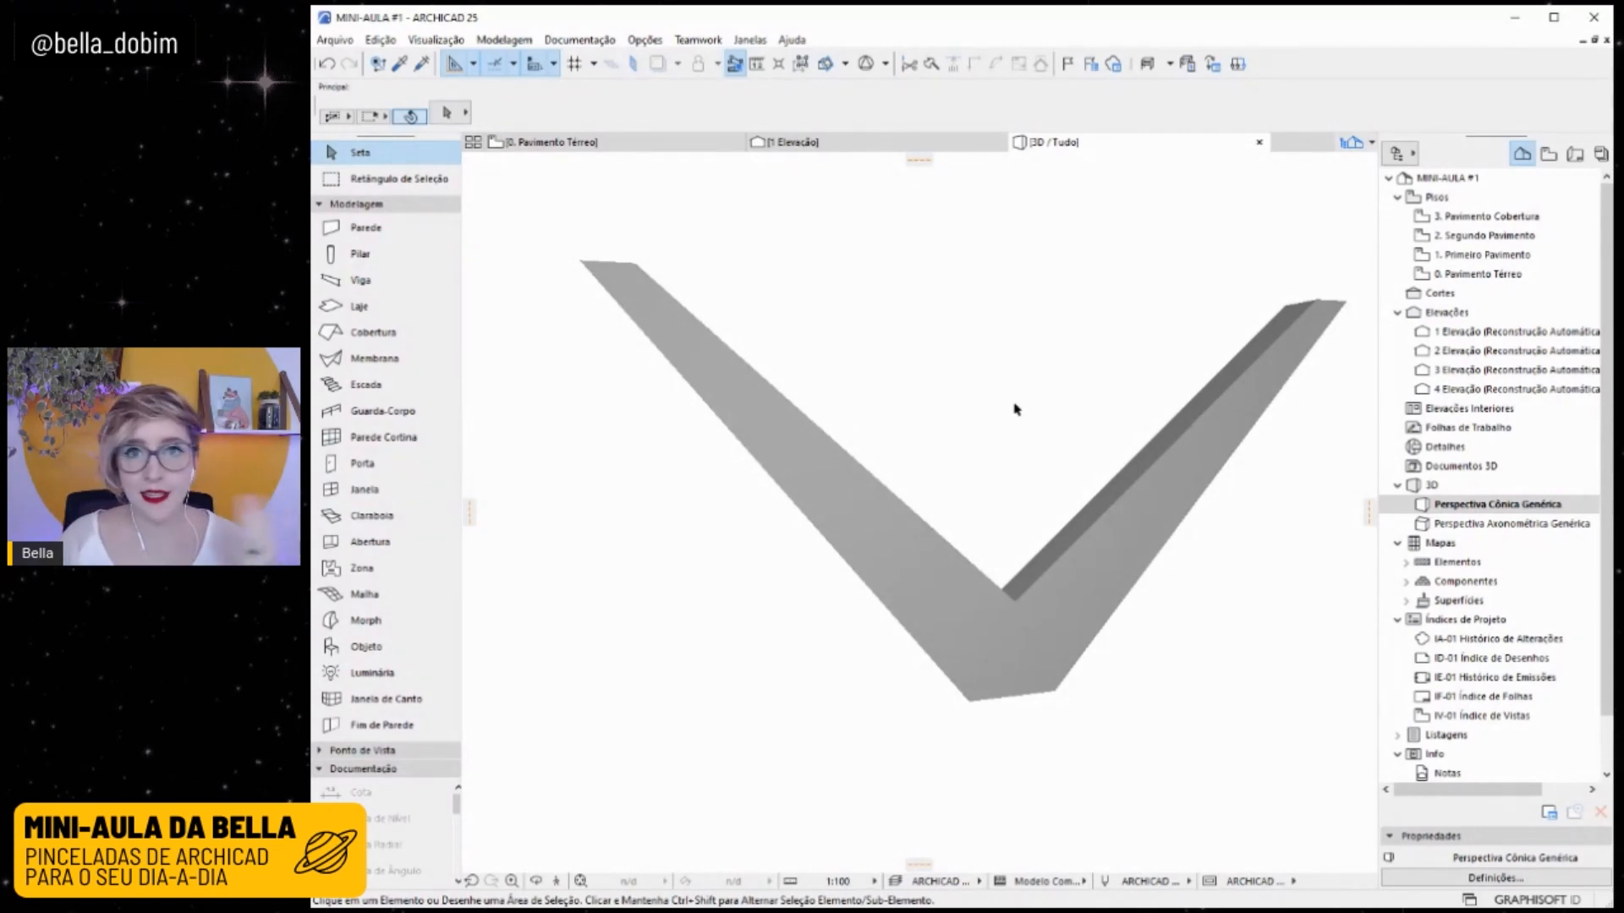
pyautogui.click(1049, 619)
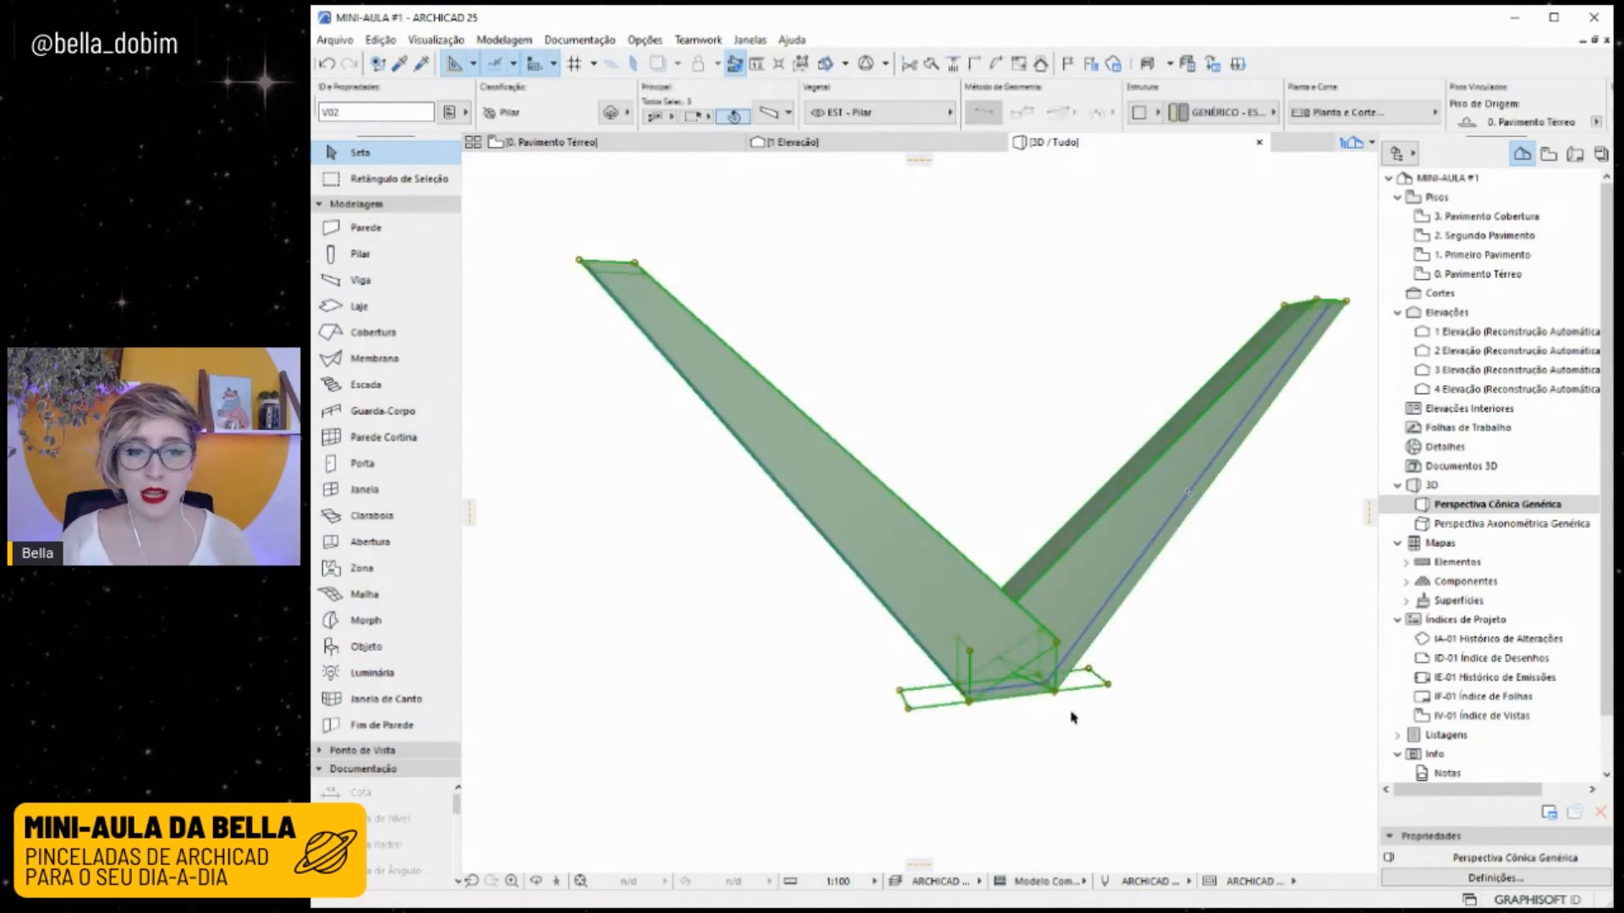
# Try to move the grouped V-shaped column as one unit from its lower right base corner.
pyautogui.click(1054, 695)
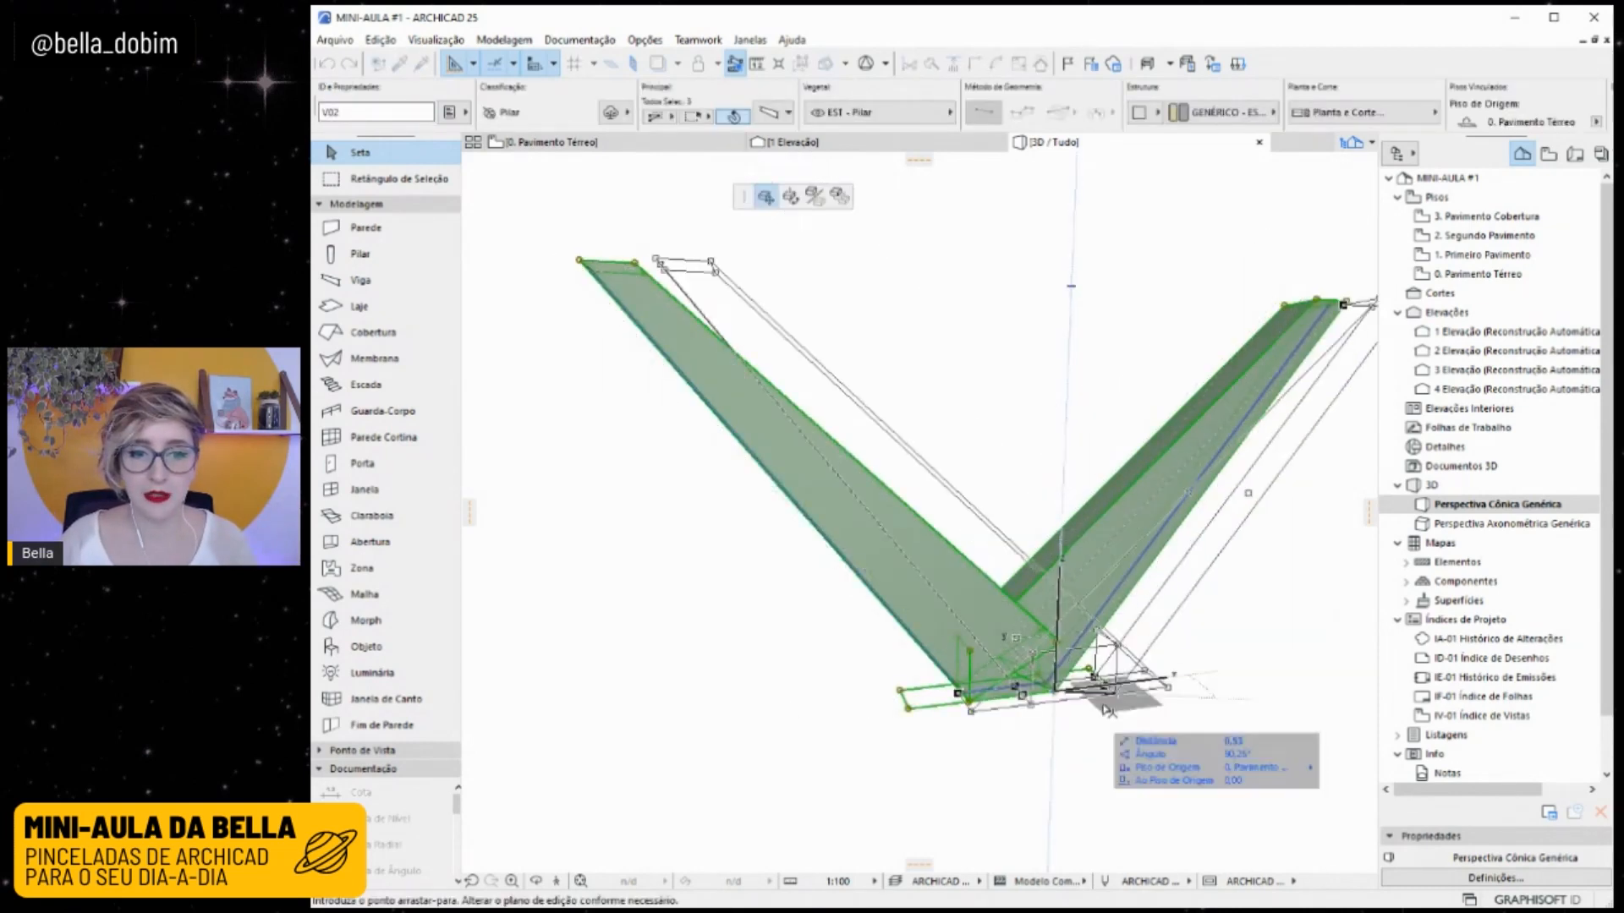
pyautogui.press('Escape')
pyautogui.press('Escape')
pyautogui.keyDown('shift'); pyautogui.moveTo(1207, 609); pyautogui.dragTo(1169, 555, button='middle'); pyautogui.keyUp('shift')
pyautogui.hotkey('ctrl', 'a')
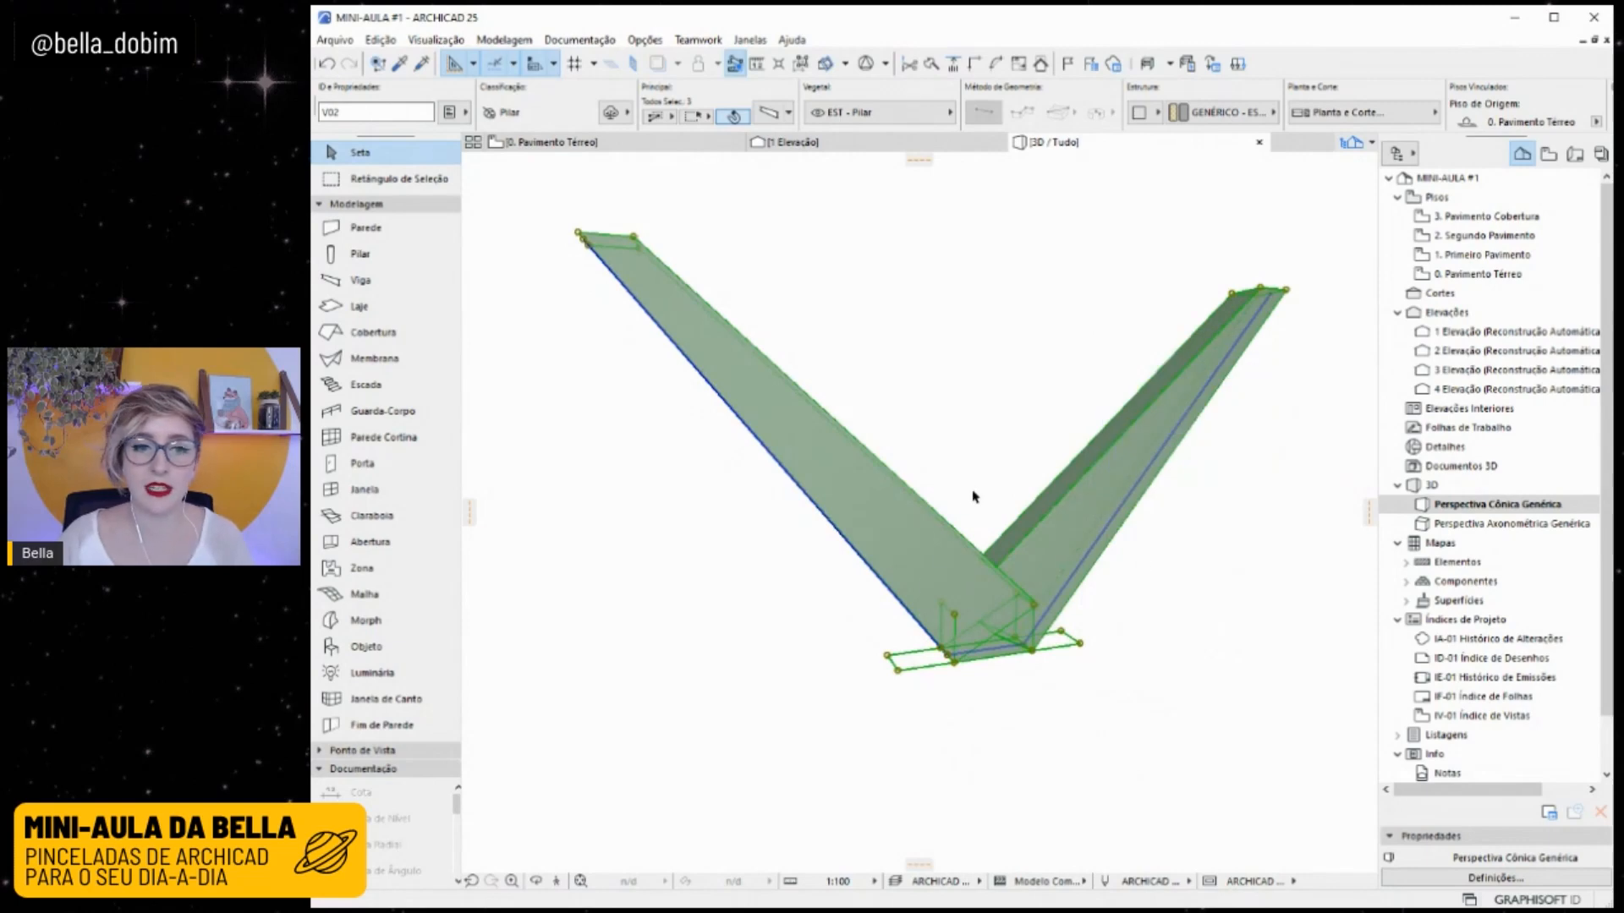
pyautogui.press('Escape')
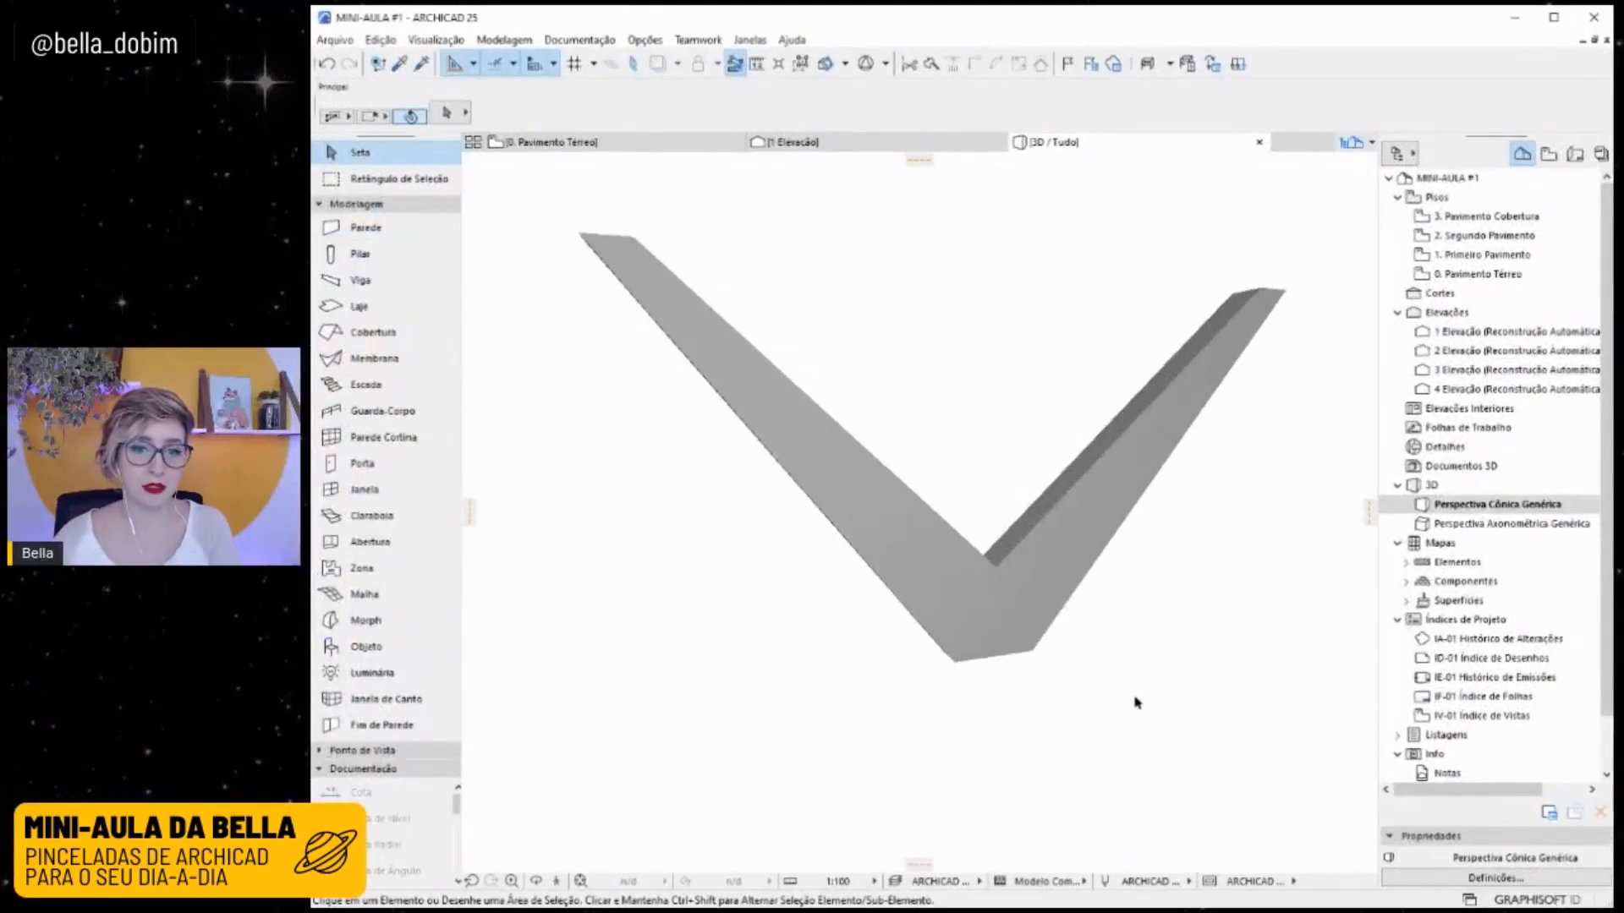
# Select the whole V-shaped column and locate the Salvar Seleção como Objeto option for saving it as a library object.
pyautogui.moveTo(1178, 694); pyautogui.dragTo(707, 367)
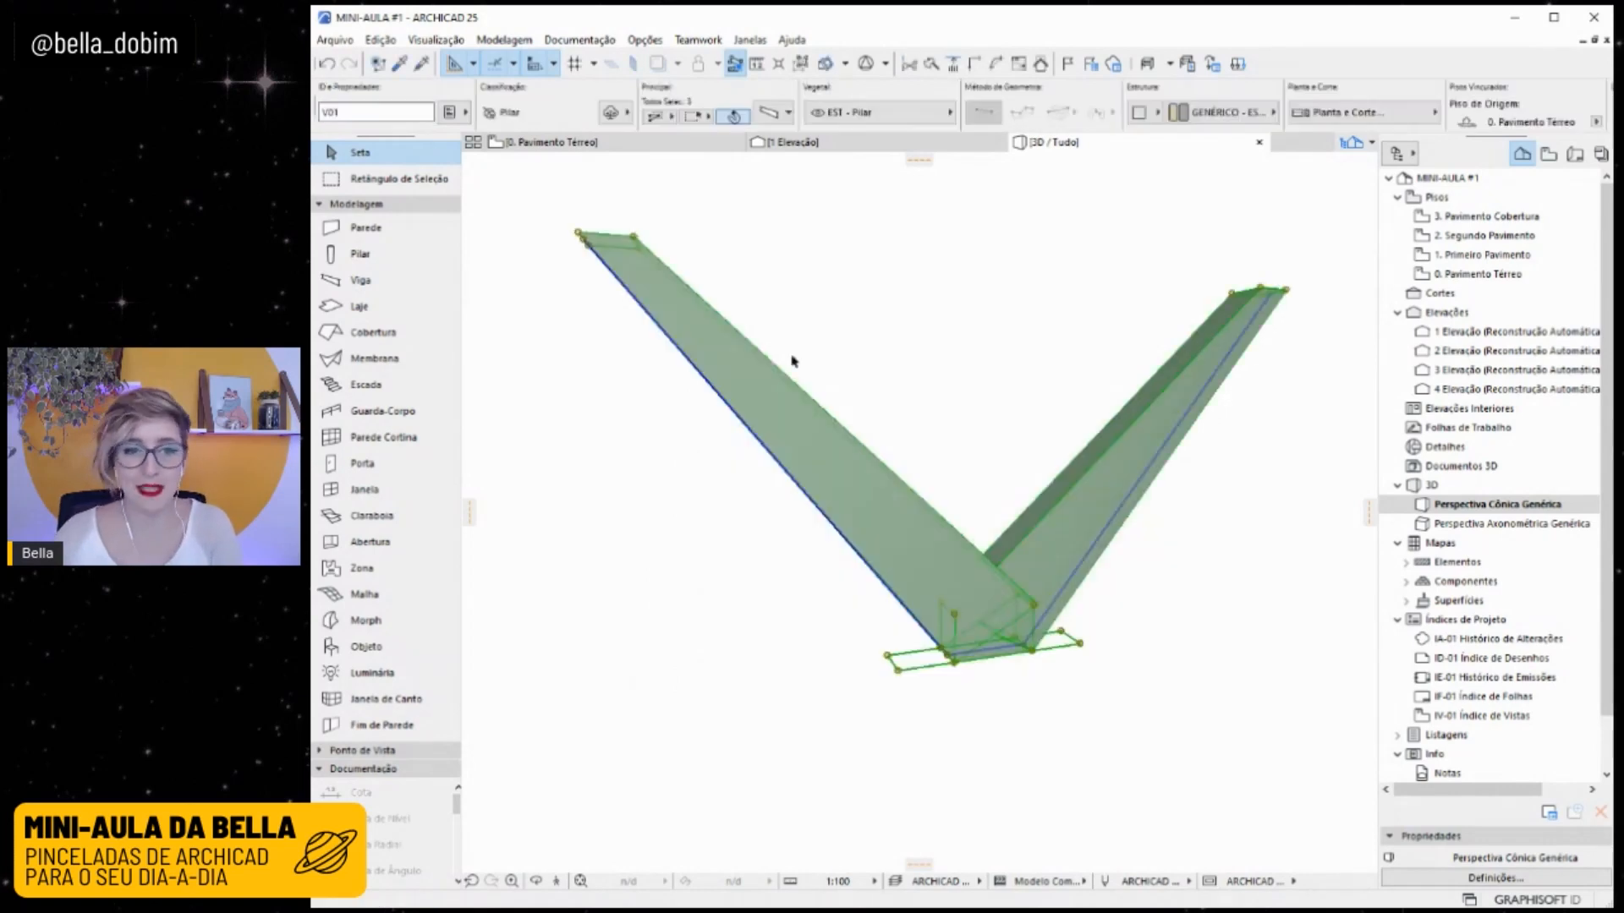
pyautogui.click(335, 40)
pyautogui.moveTo(418, 334)
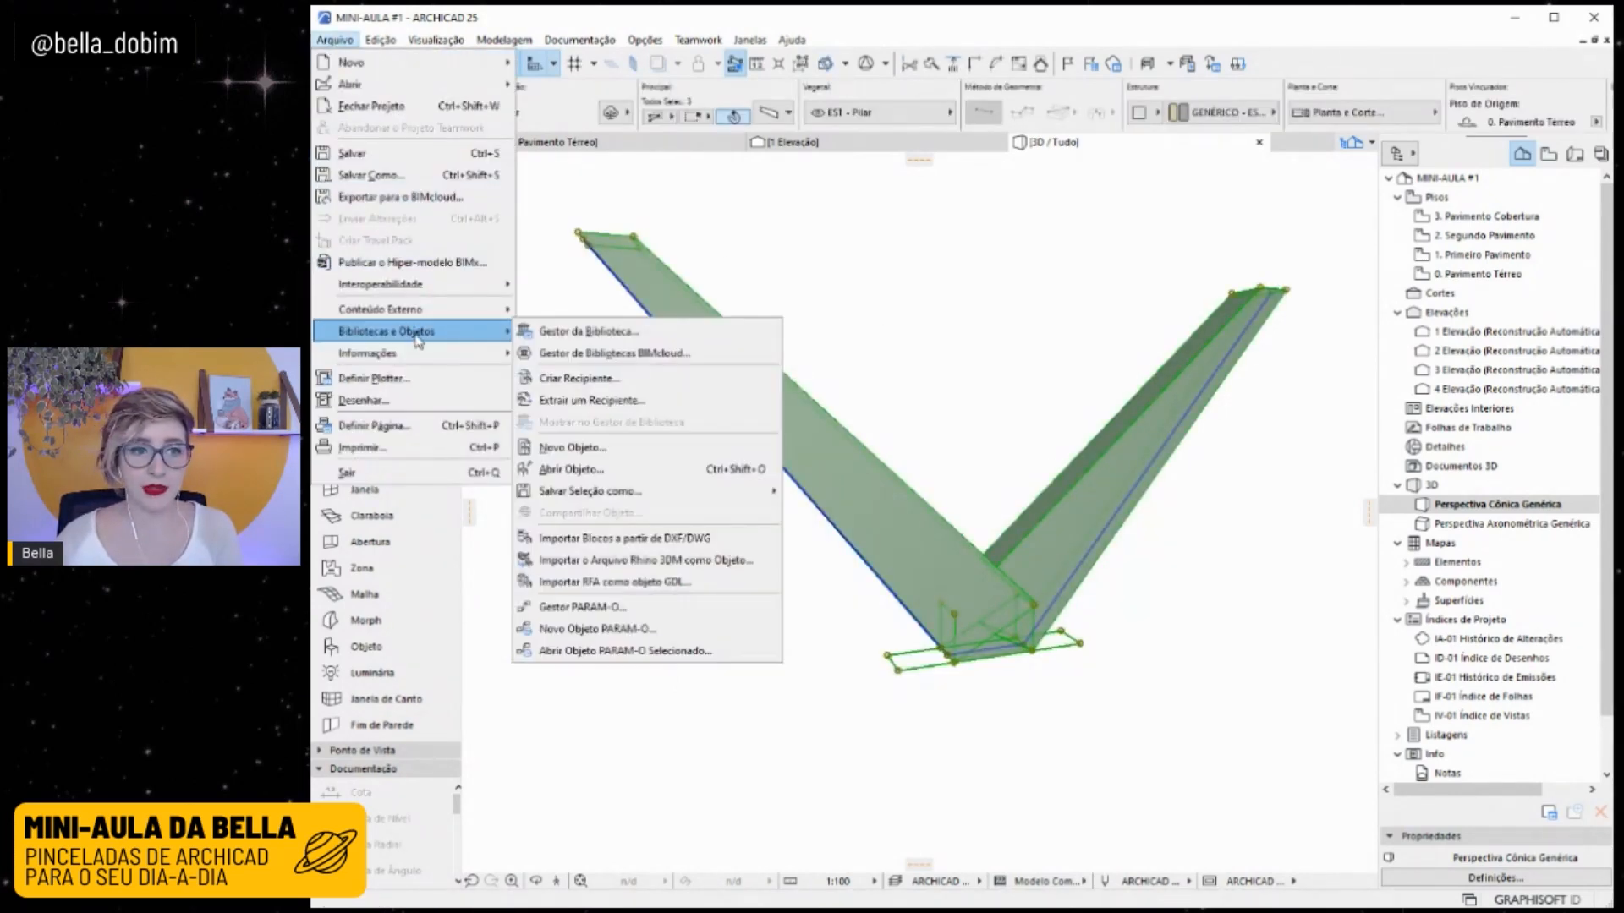
pyautogui.moveTo(669, 493)
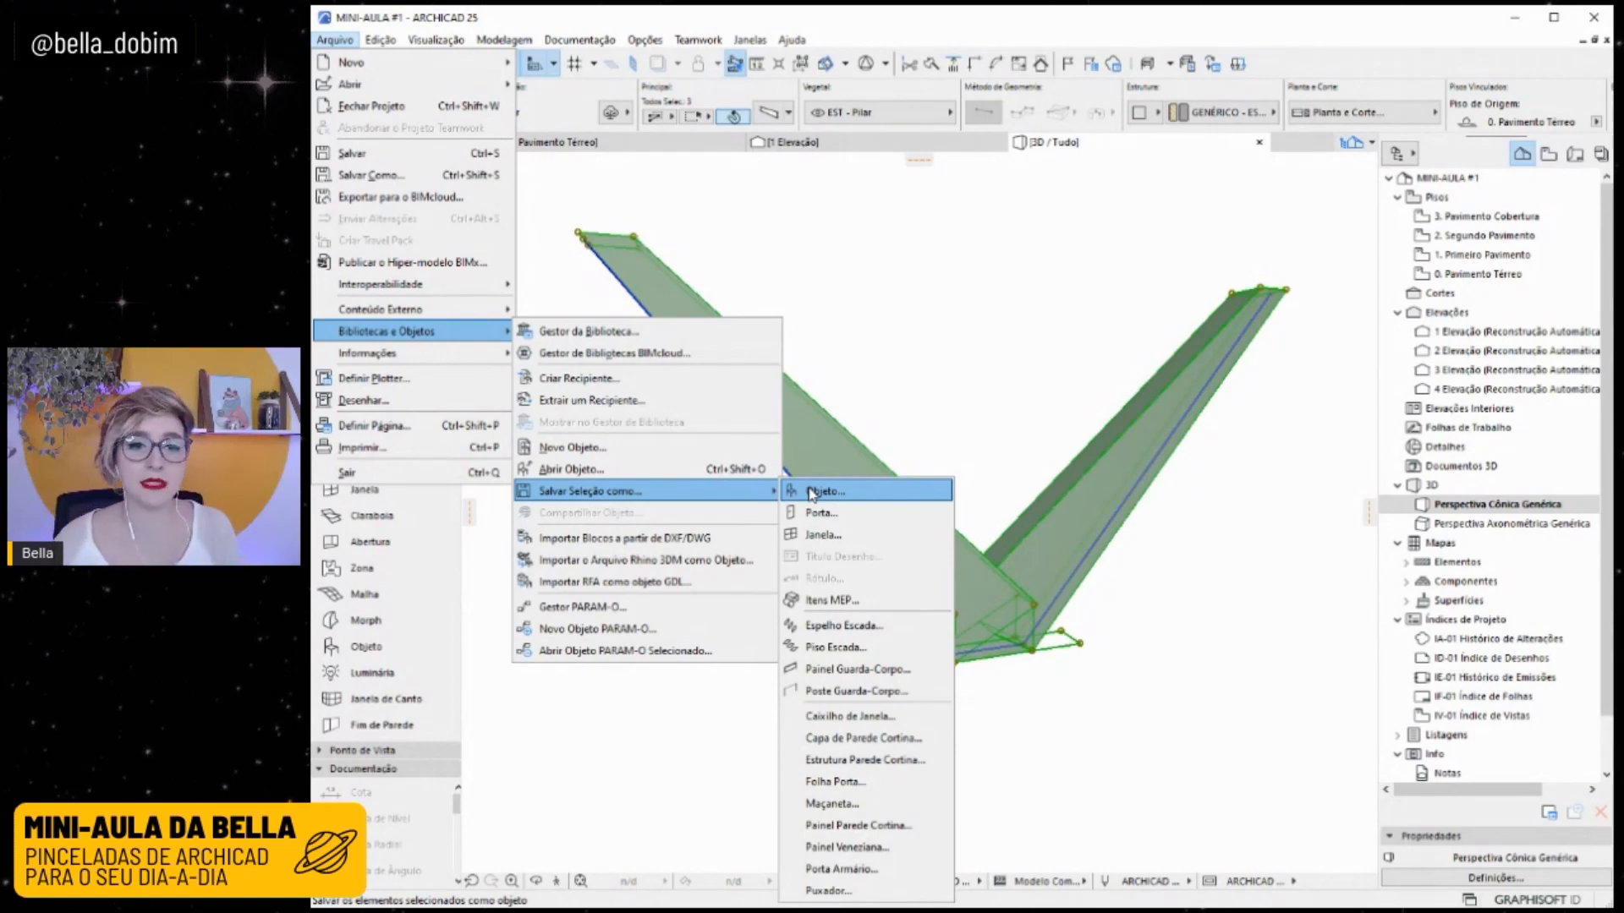
pyautogui.click(1026, 301)
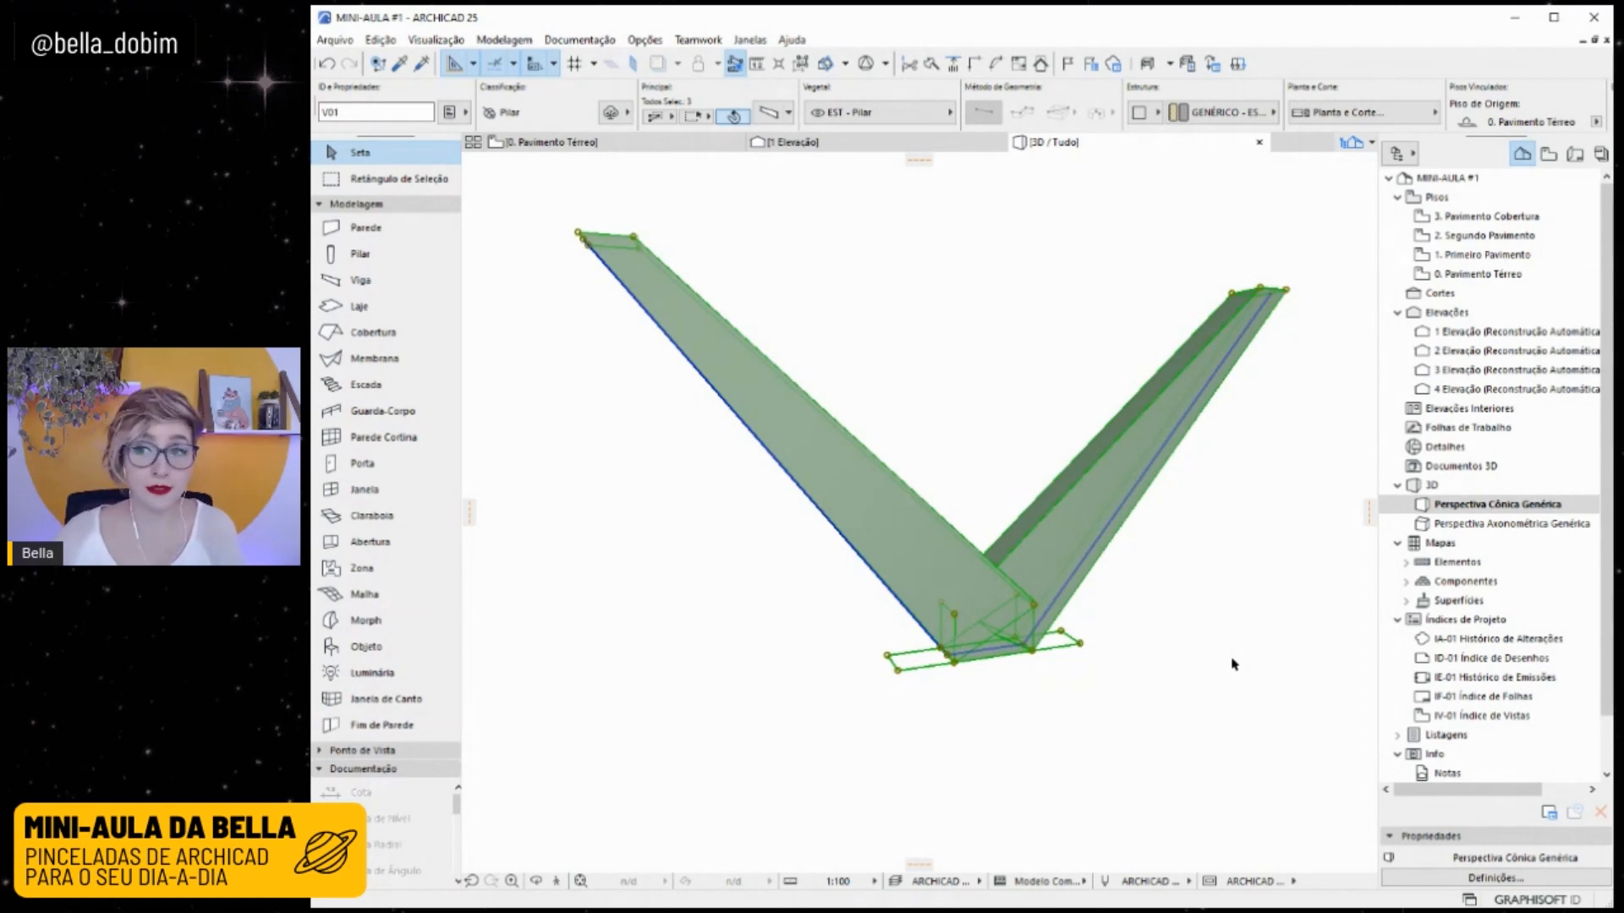
pyautogui.press('Escape')
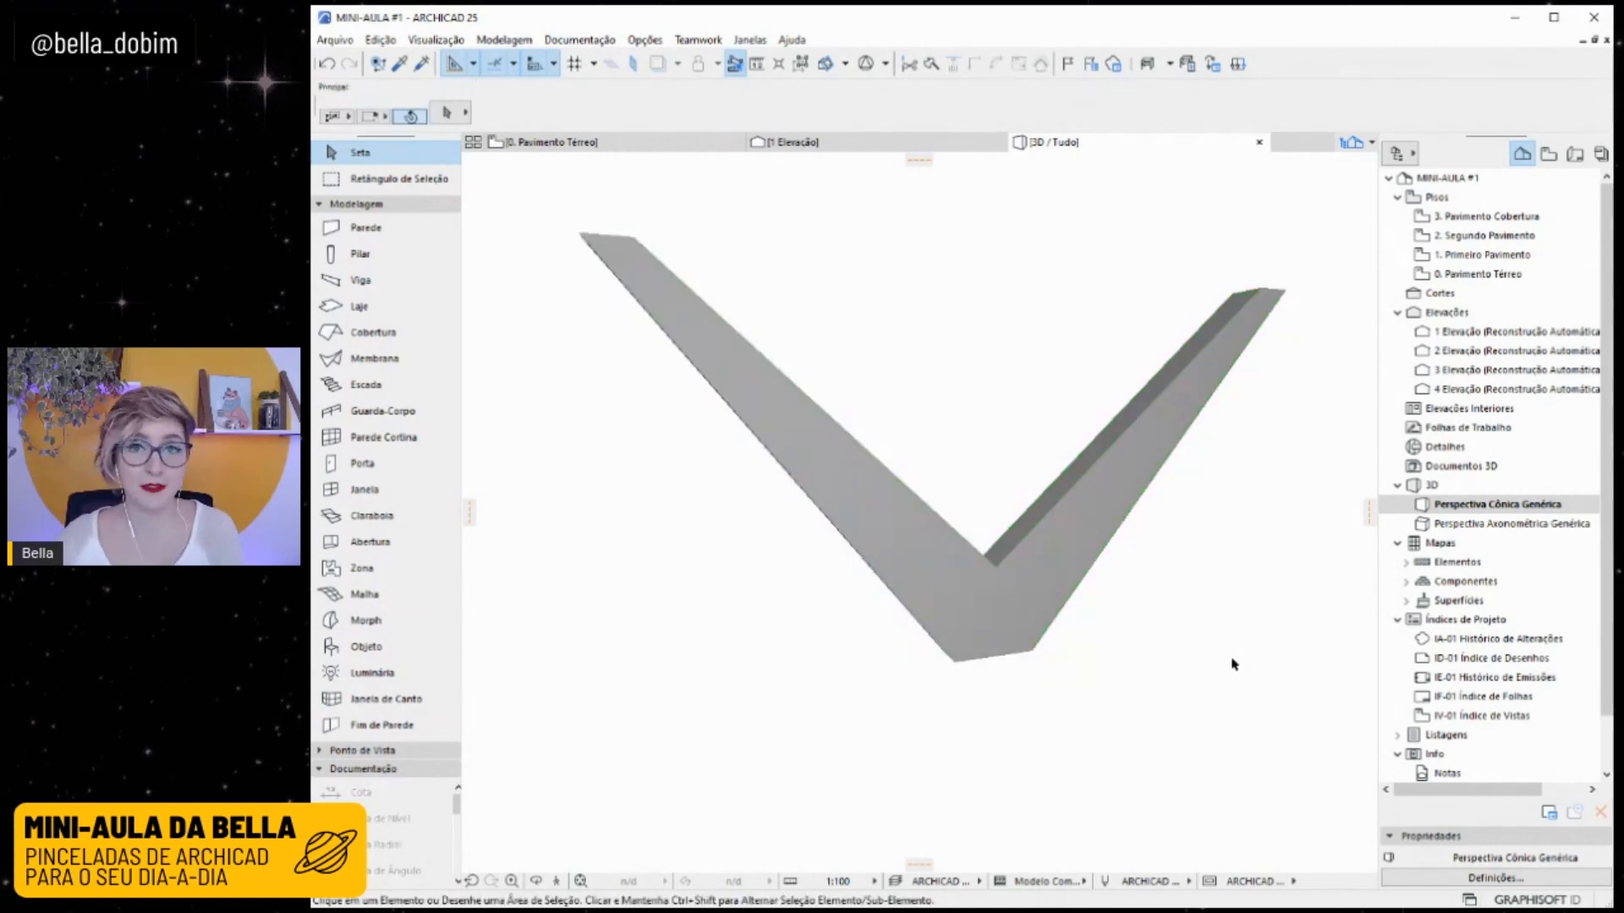